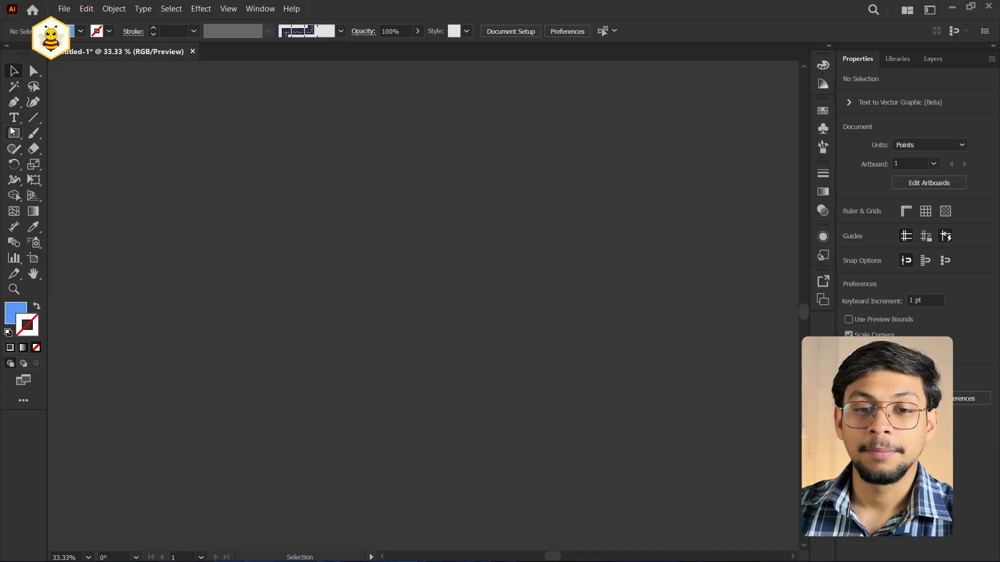
pyautogui.click(13, 132)
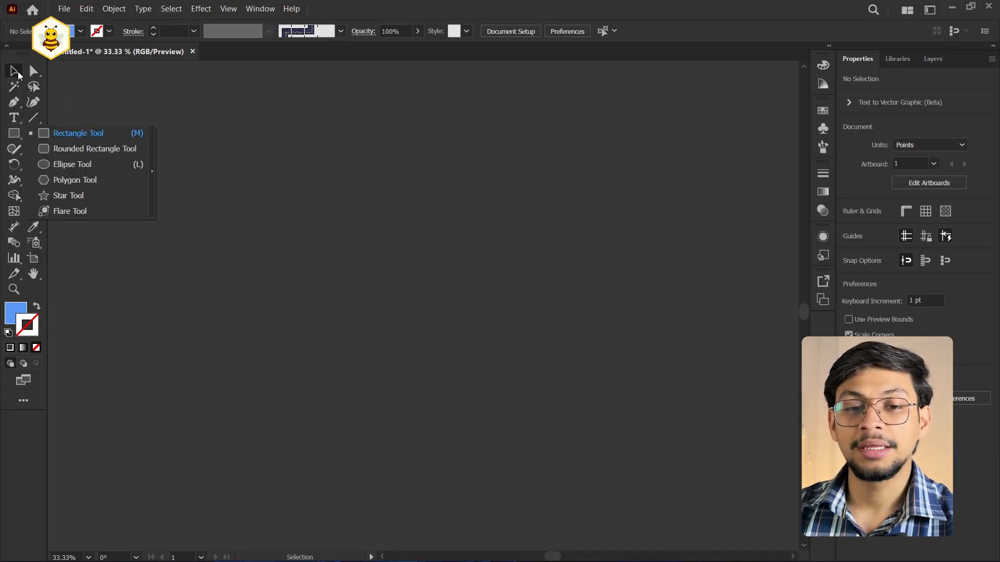
pyautogui.click(18, 76)
pyautogui.click(33, 135)
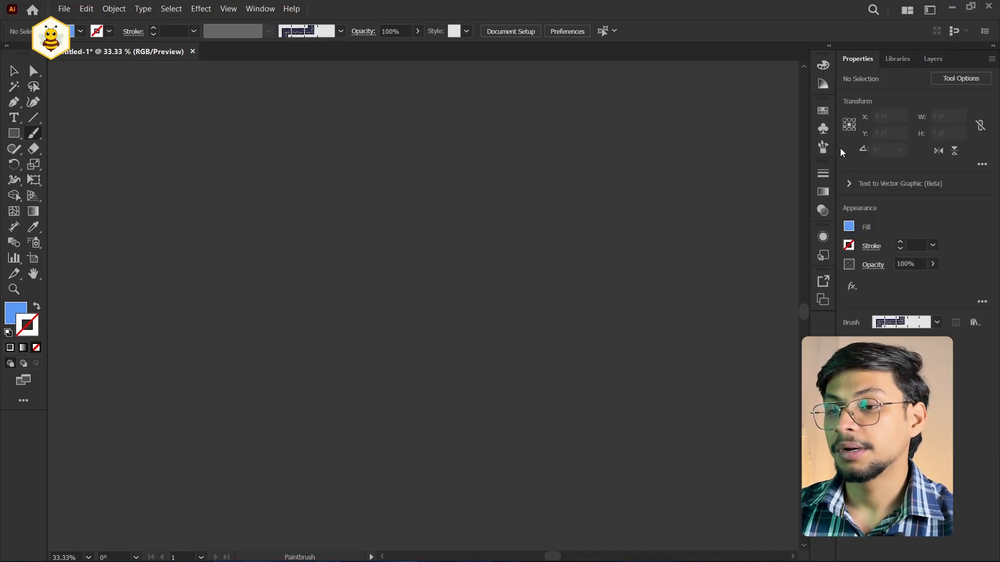
pyautogui.click(822, 147)
pyautogui.click(770, 344)
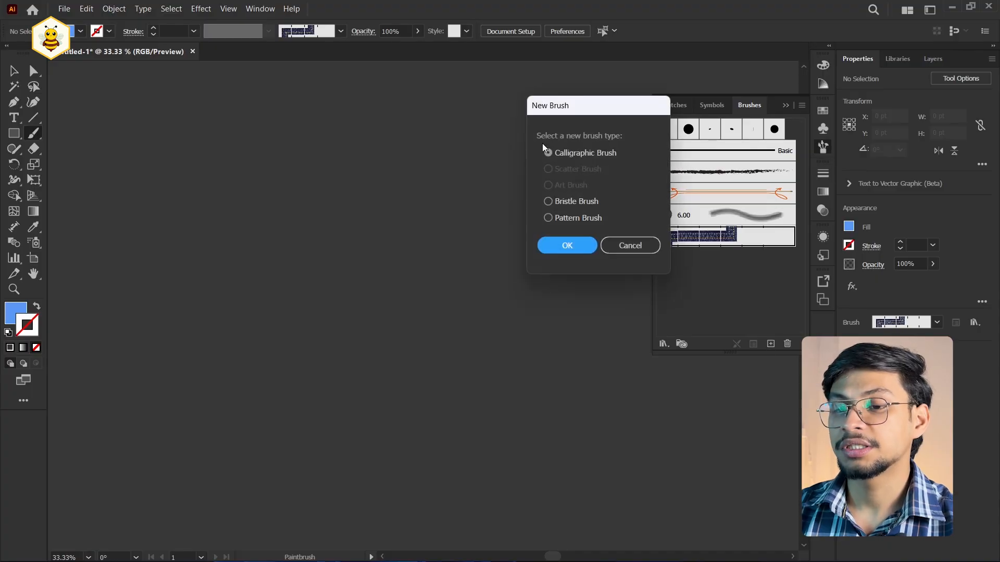
pyautogui.click(577, 245)
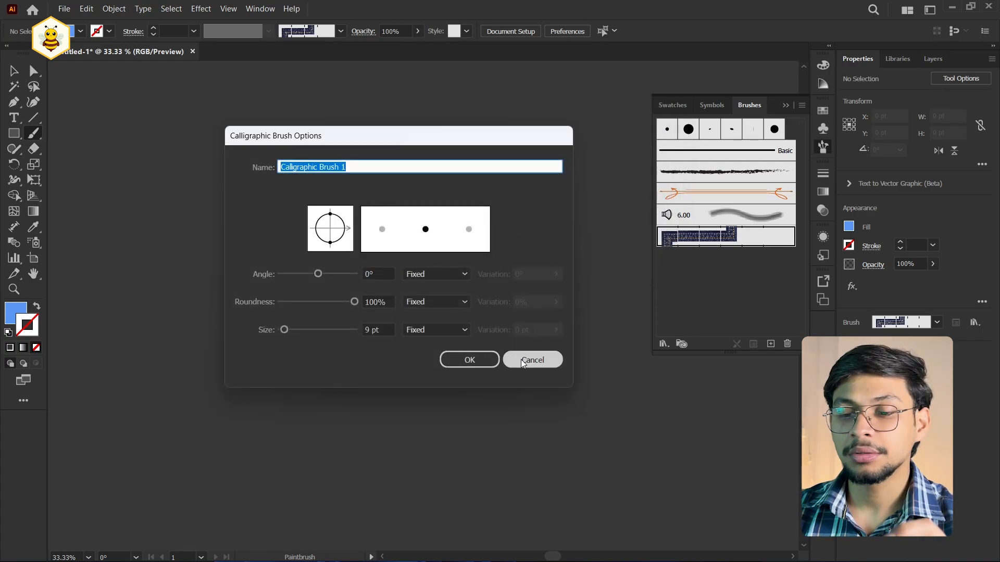
pyautogui.click(530, 359)
# Draw a blue-filled square about 274 pt wide in the empty area beside the artboard.
pyautogui.rightClick(17, 138)
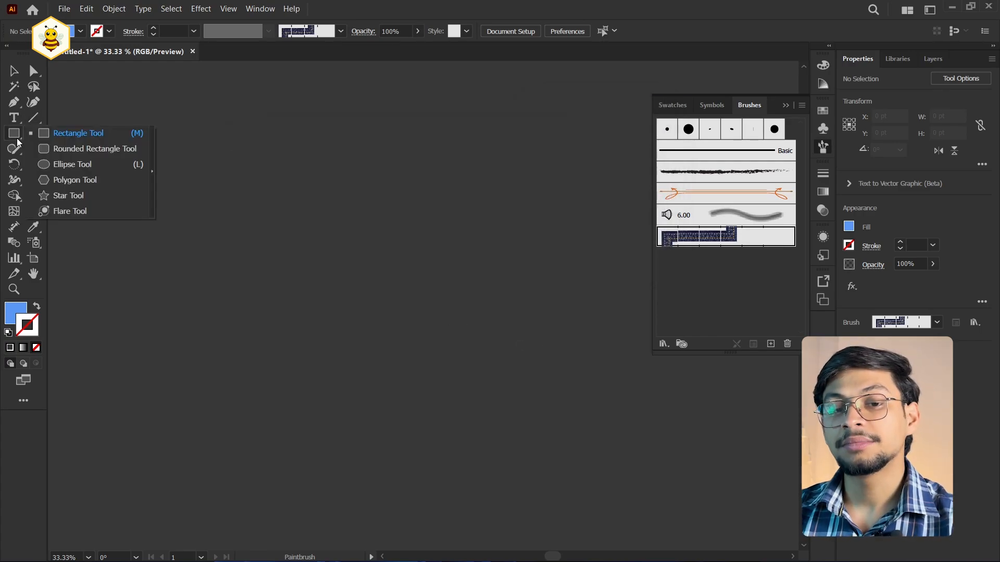
pyautogui.click(66, 137)
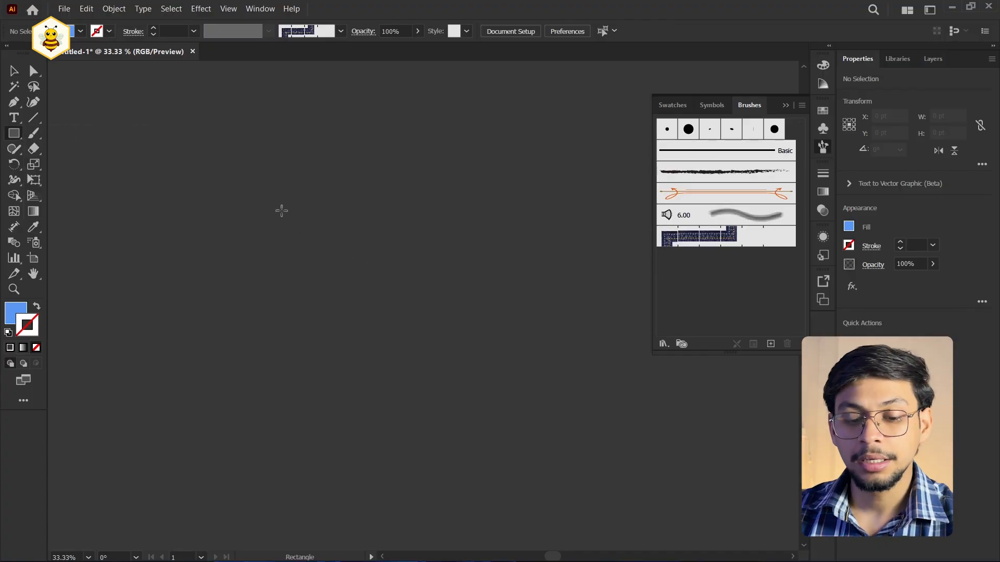
pyautogui.moveTo(263, 185); pyautogui.dragTo(357, 279)
# Round two opposite corners of the square fully into a petal shape and rotate it 45° so it stands upright.
pyautogui.press('a')
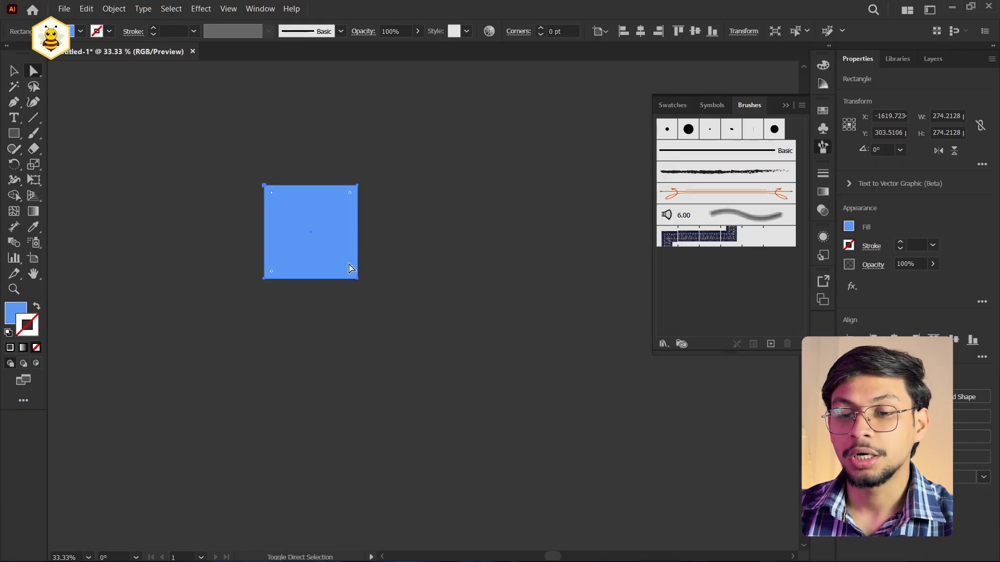
pyautogui.moveTo(350, 274); pyautogui.dragTo(246, 185)
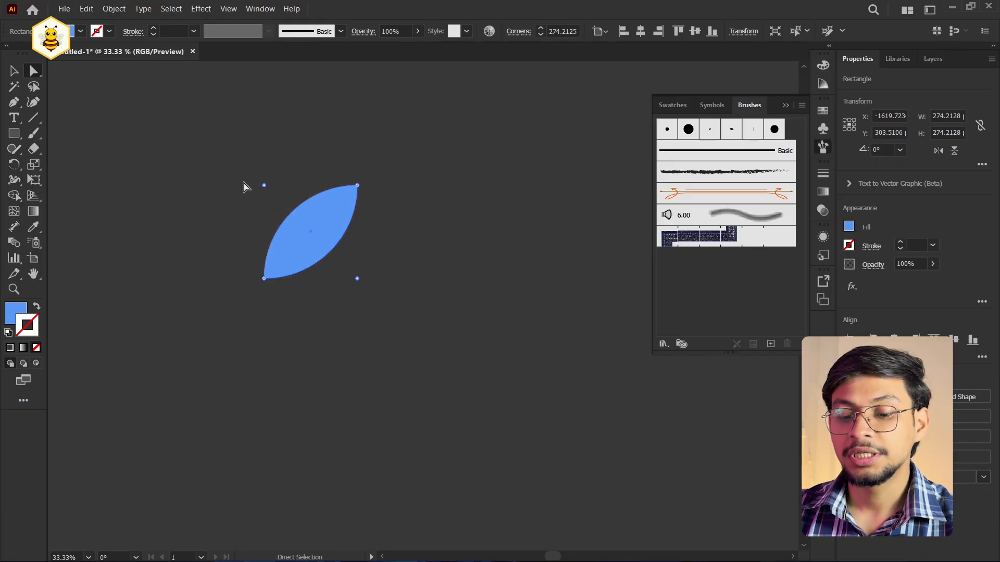
pyautogui.press('v')
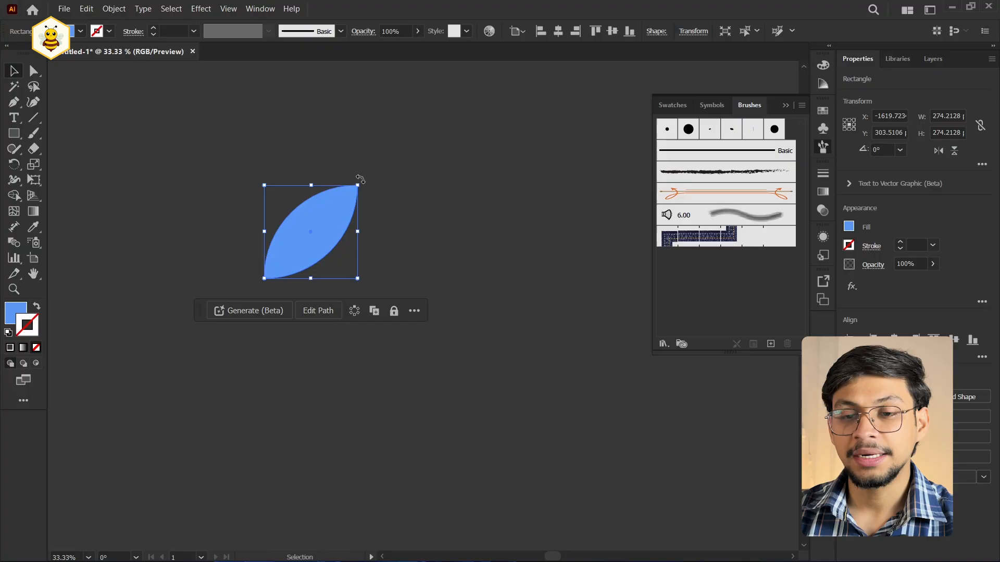
pyautogui.moveTo(359, 180); pyautogui.dragTo(316, 163)
pyautogui.click(392, 160)
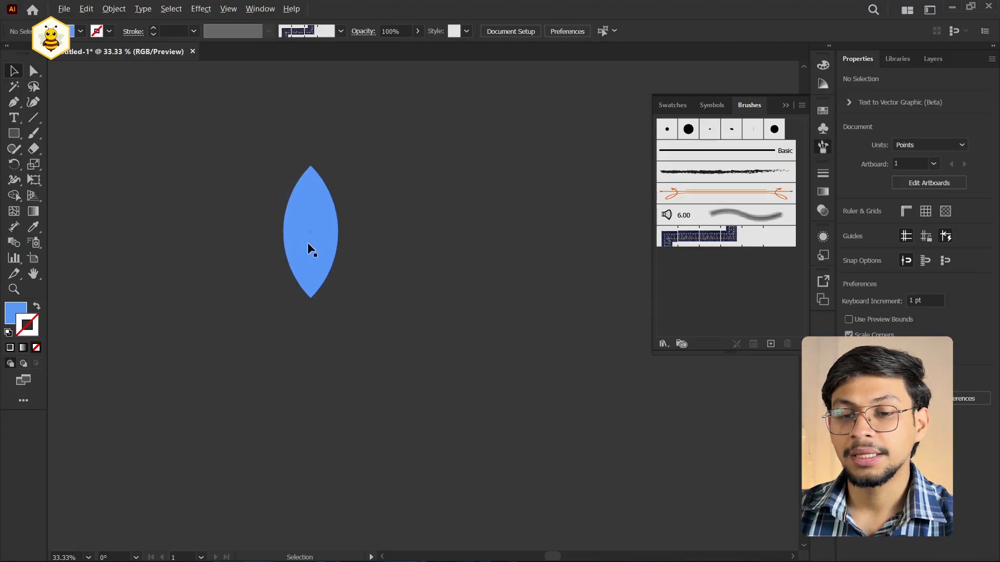
# Duplicate the petal straight below the original so their tips meet, and group the two petals.
pyautogui.moveTo(308, 243); pyautogui.dragTo(307, 367)
pyautogui.scroll(4, 323, 330)
pyautogui.scroll(-2, 323, 330)
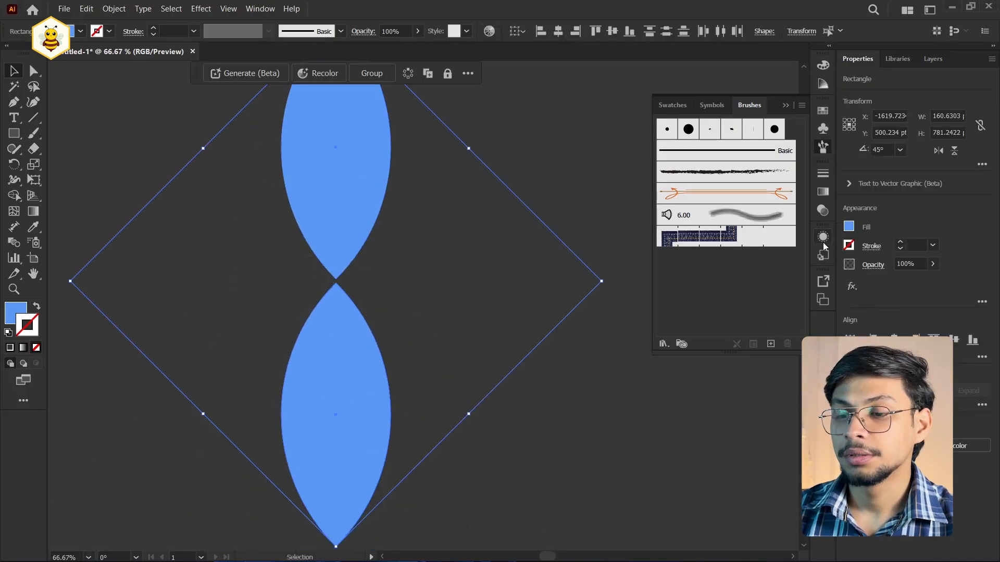
pyautogui.scroll(-3, 347, 309)
pyautogui.moveTo(346, 239); pyautogui.dragTo(403, 240)
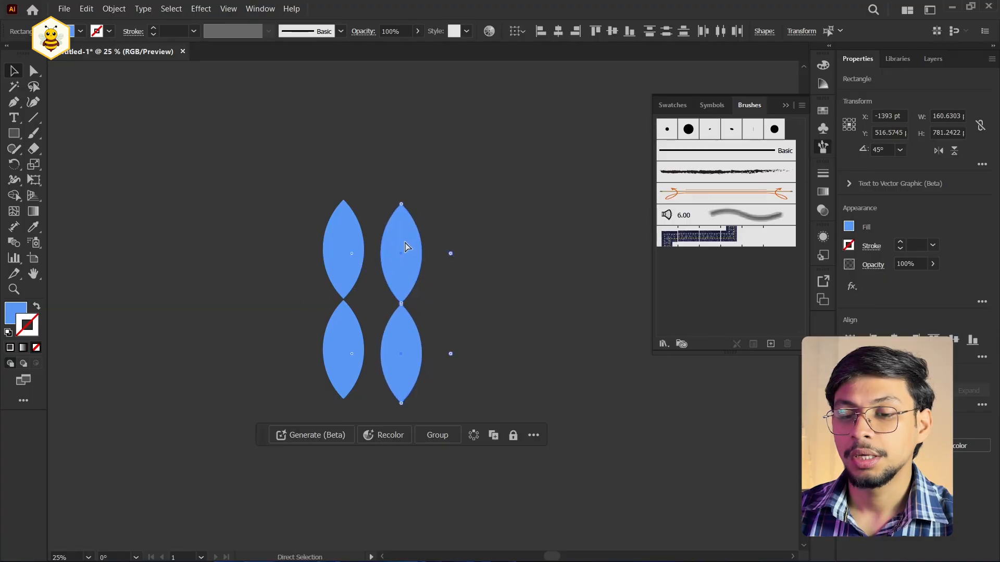
pyautogui.hotkey('ctrl', 'z')
pyautogui.hotkey('ctrl', 'a')
pyautogui.hotkey('ctrl', 'g')
# Duplicate the petal pair, rotate the copy 90° and centre it on the original to form a four-petal flower.
pyautogui.moveTo(335, 239); pyautogui.dragTo(386, 240)
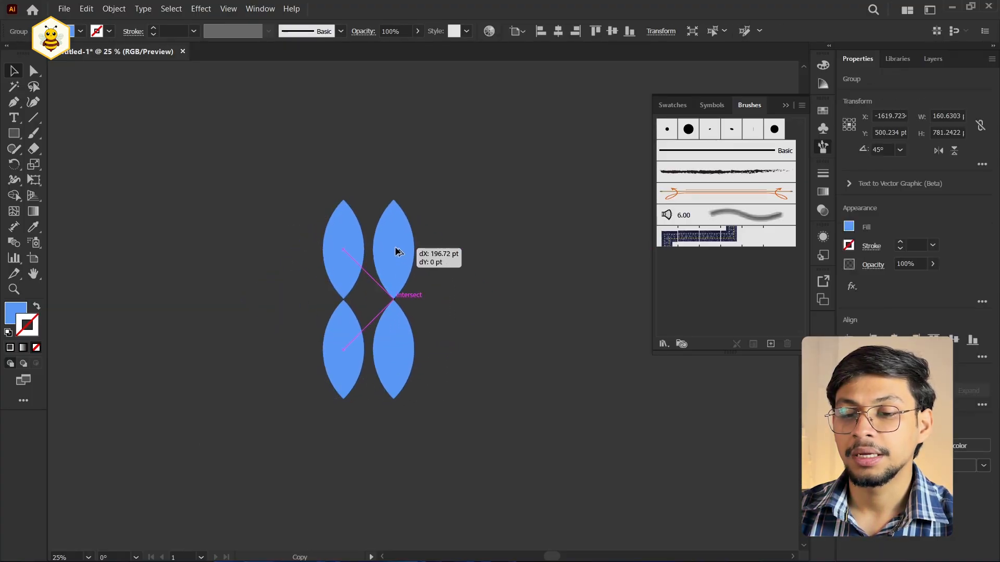
pyautogui.moveTo(393, 191); pyautogui.dragTo(380, 301)
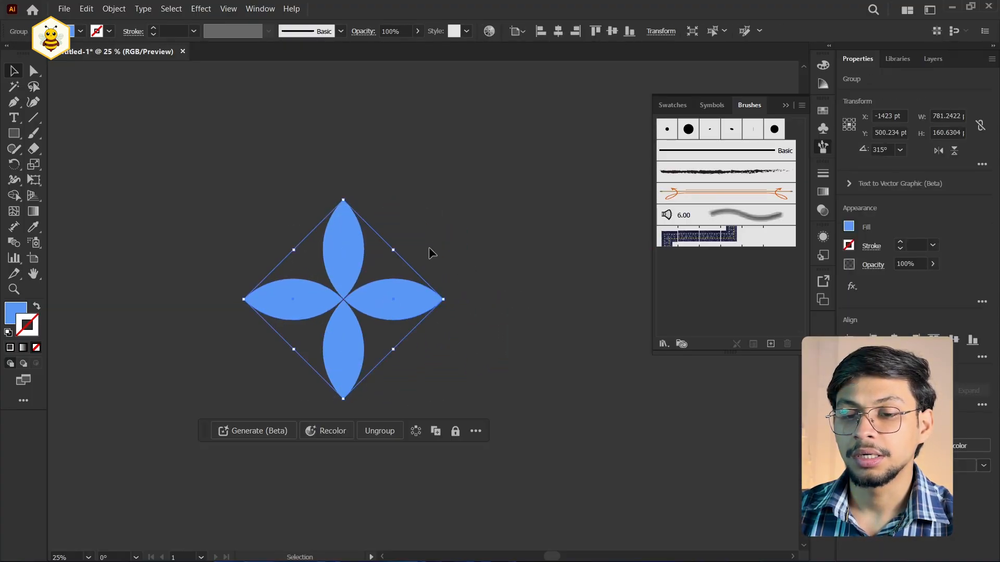
pyautogui.hotkey('ctrl', '=')
pyautogui.click(454, 366)
pyautogui.hotkey('ctrl', '-')
pyautogui.hotkey('ctrl', '-')
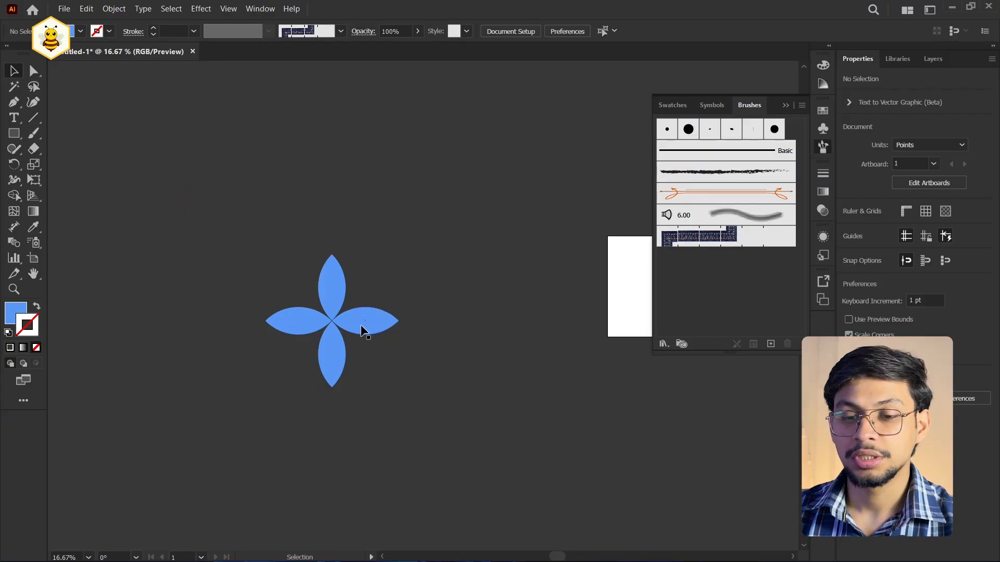
# Paste a copy of the flower in front, scaled down and rotated 45° so its petals fill the gaps around the centre.
pyautogui.hotkey('ctrl', 'a')
pyautogui.hotkey('ctrl', 'c')
pyautogui.hotkey('ctrl', 'f')
pyautogui.moveTo(406, 226); pyautogui.dragTo(393, 316)
pyautogui.click(429, 315)
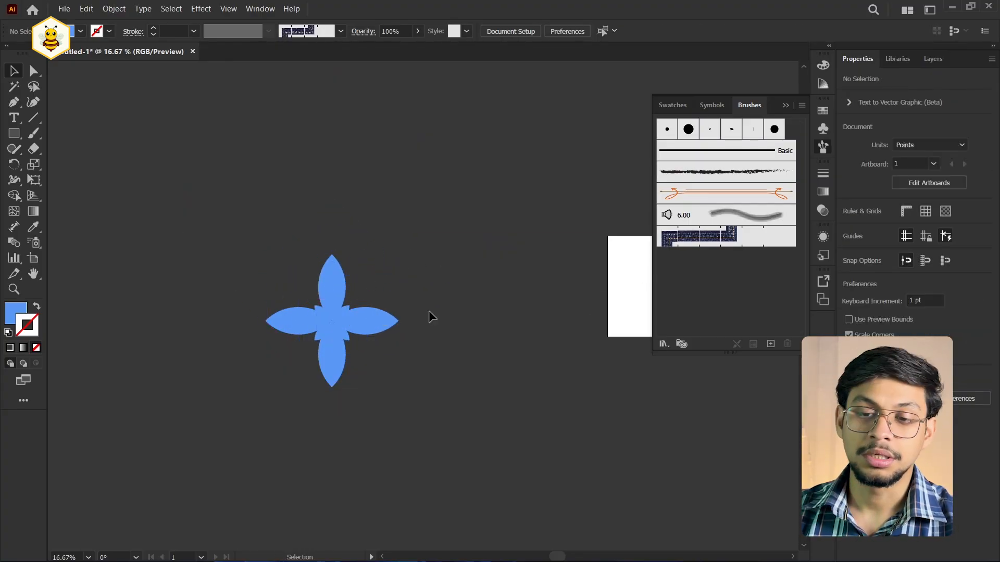
# Group all the petals into one flower and move the group slightly upward.
pyautogui.hotkey('ctrl', 'a')
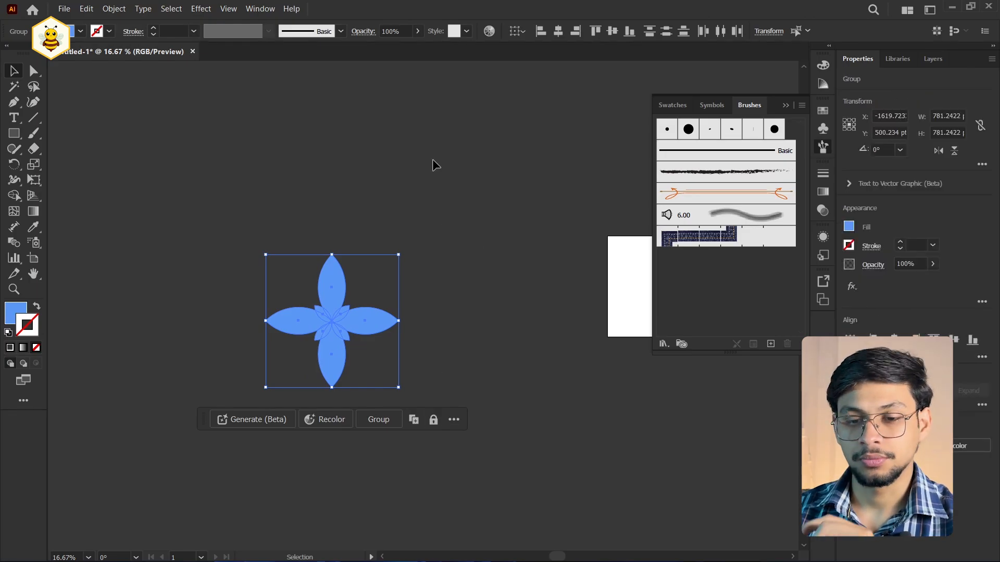
pyautogui.click(376, 422)
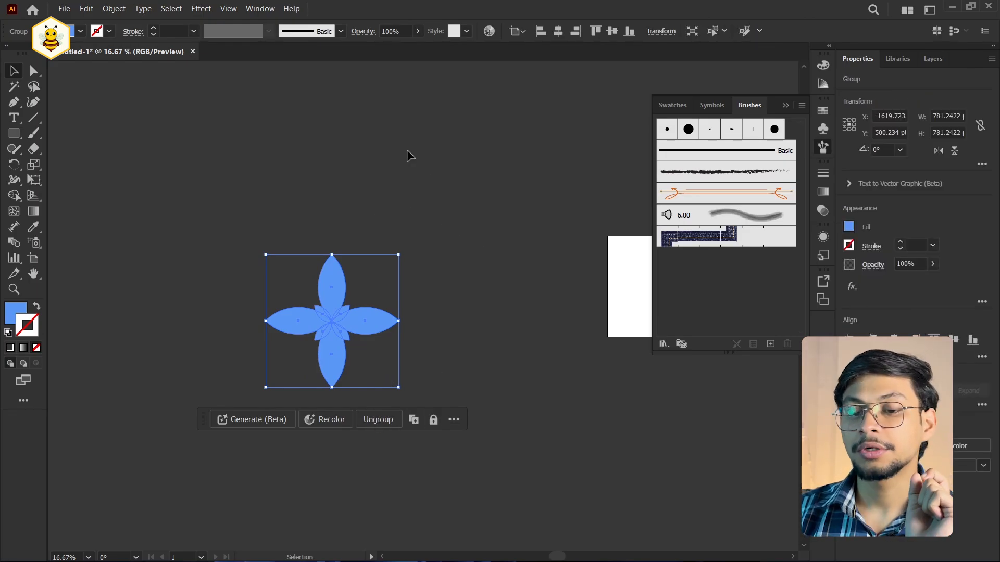
pyautogui.click(407, 150)
pyautogui.click(351, 340)
pyautogui.moveTo(350, 340); pyautogui.dragTo(352, 288)
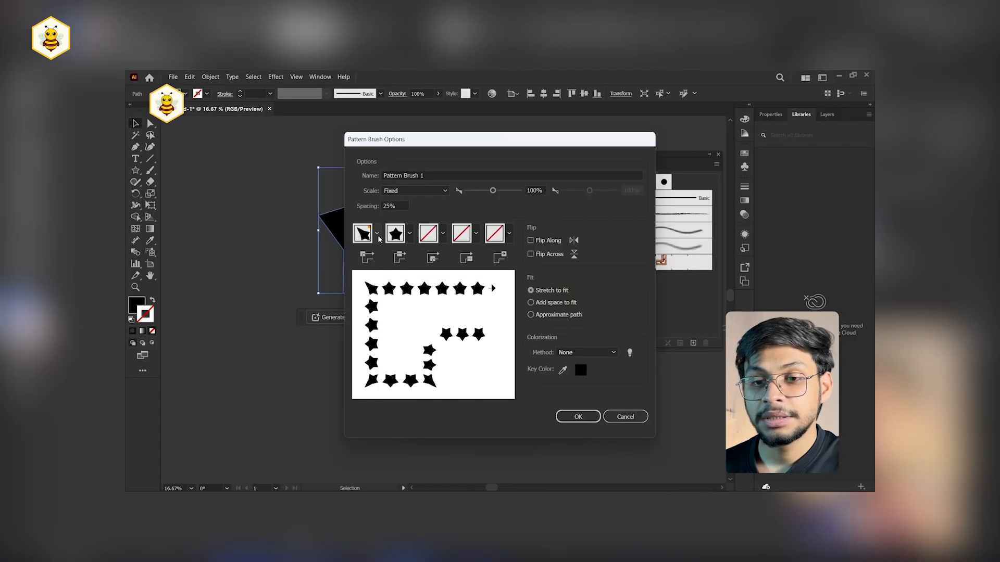
# Set the outer corner tile of the star pattern brush to Auto-Sliced.
pyautogui.click(377, 234)
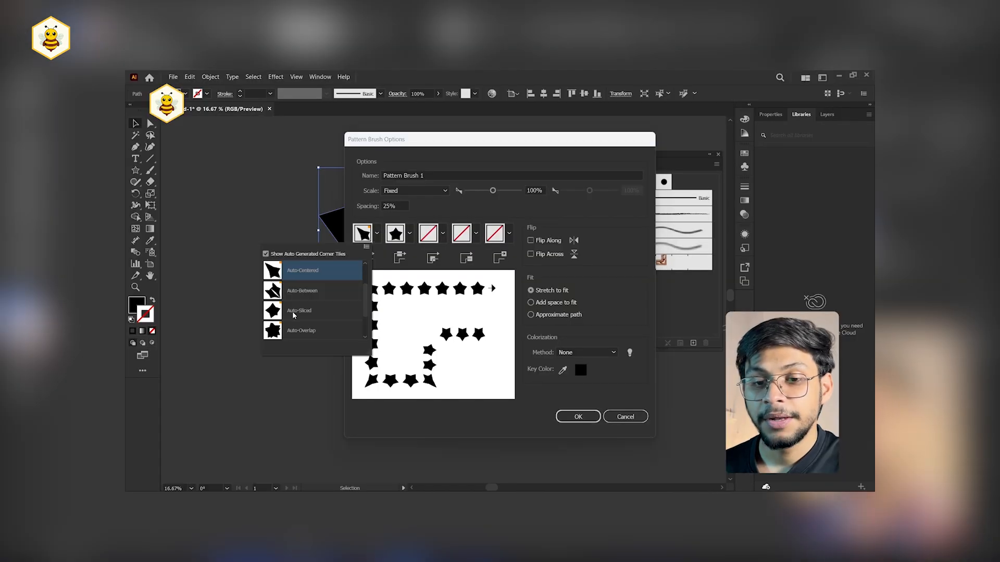
pyautogui.click(292, 312)
pyautogui.click(377, 234)
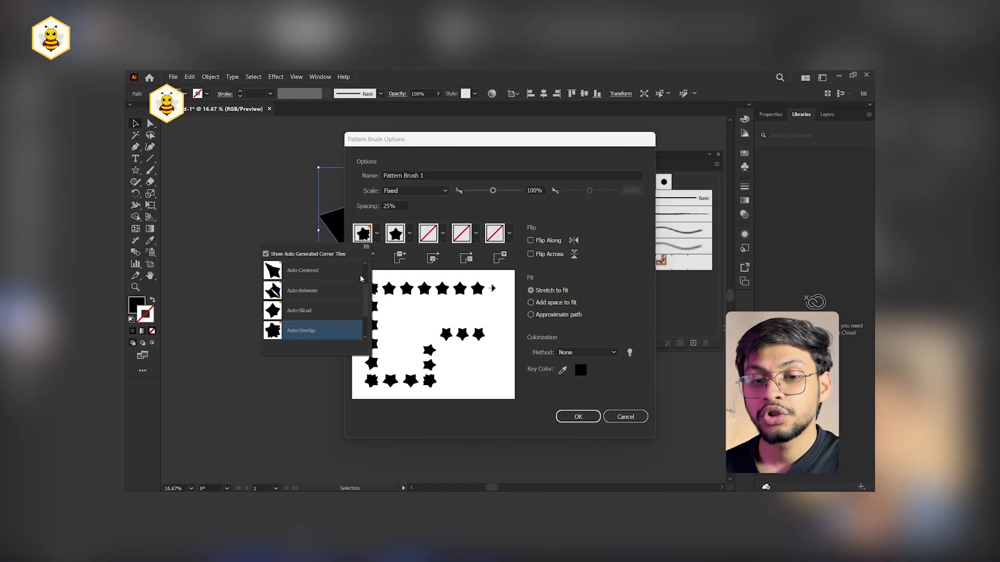
pyautogui.click(332, 306)
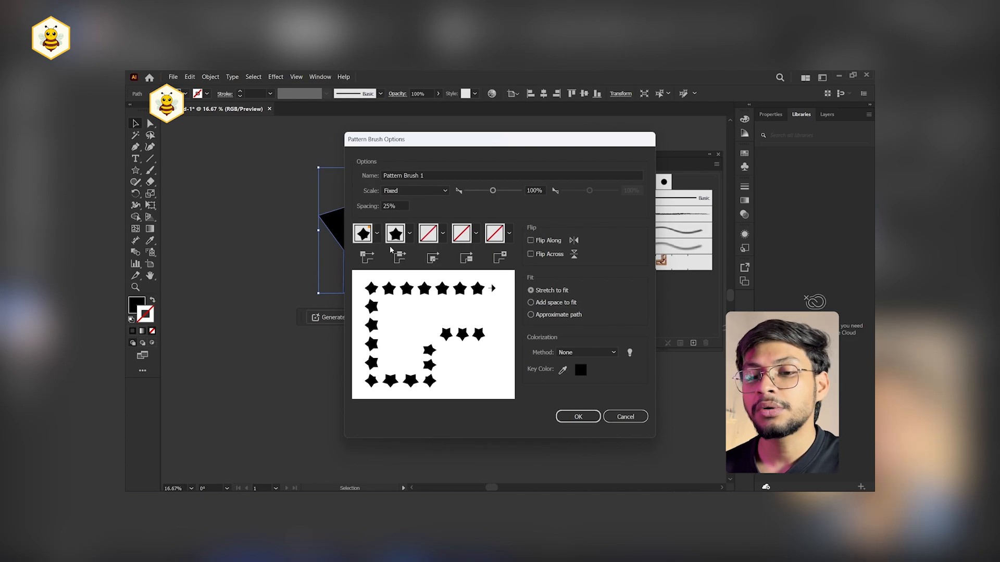
# Assign an auto-generated star tile to the inner corner of the pattern brush.
pyautogui.click(410, 234)
pyautogui.click(370, 330)
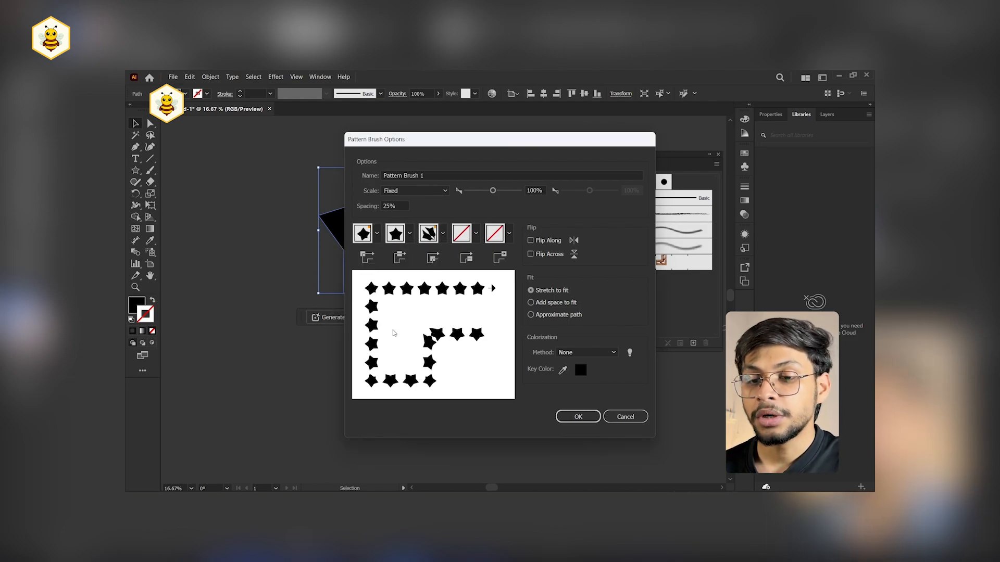
pyautogui.click(442, 233)
pyautogui.click(375, 317)
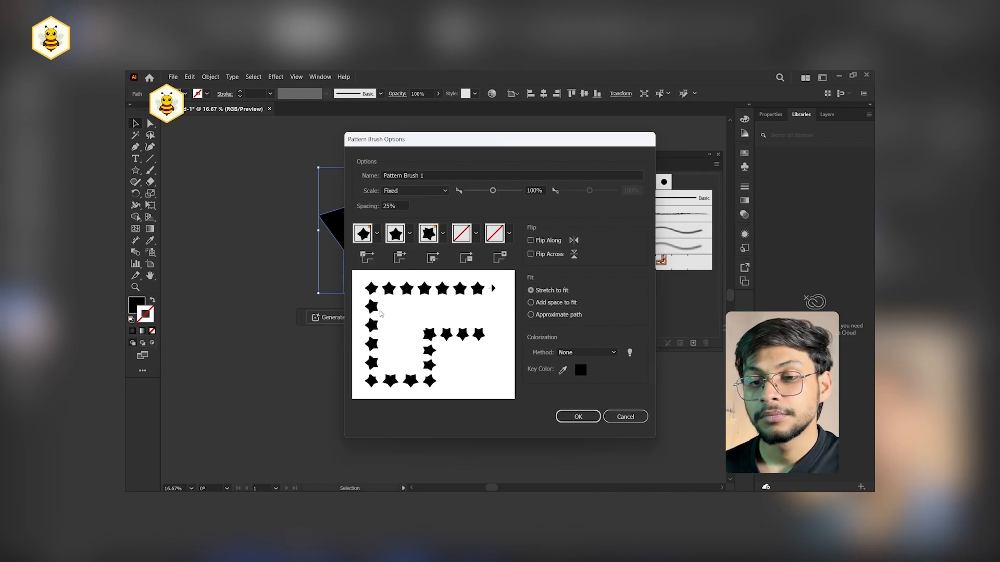
pyautogui.click(442, 234)
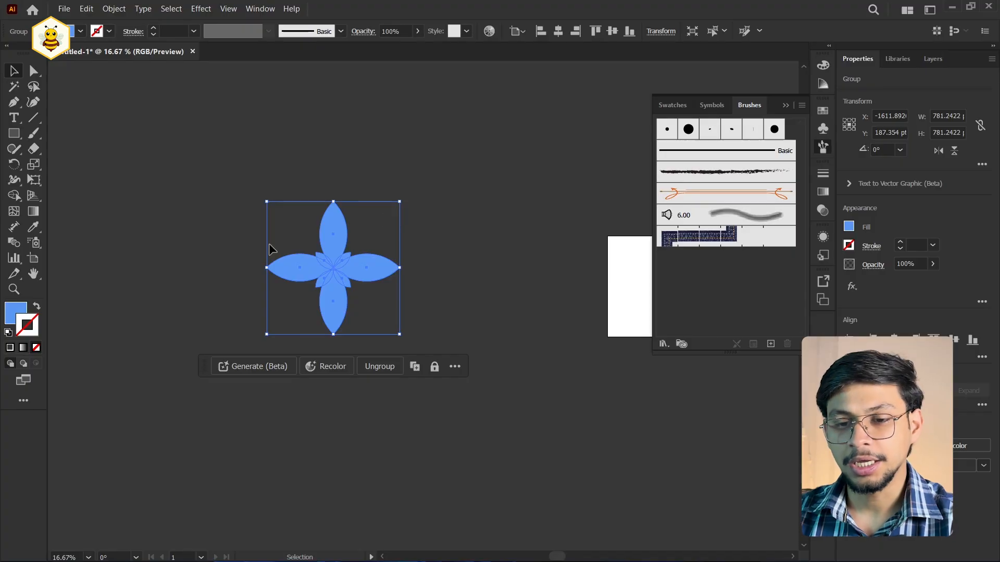
# Place a duplicate of the flower group to the left of the original, leaving a clear gap between them.
pyautogui.scroll(1, 245, 256)
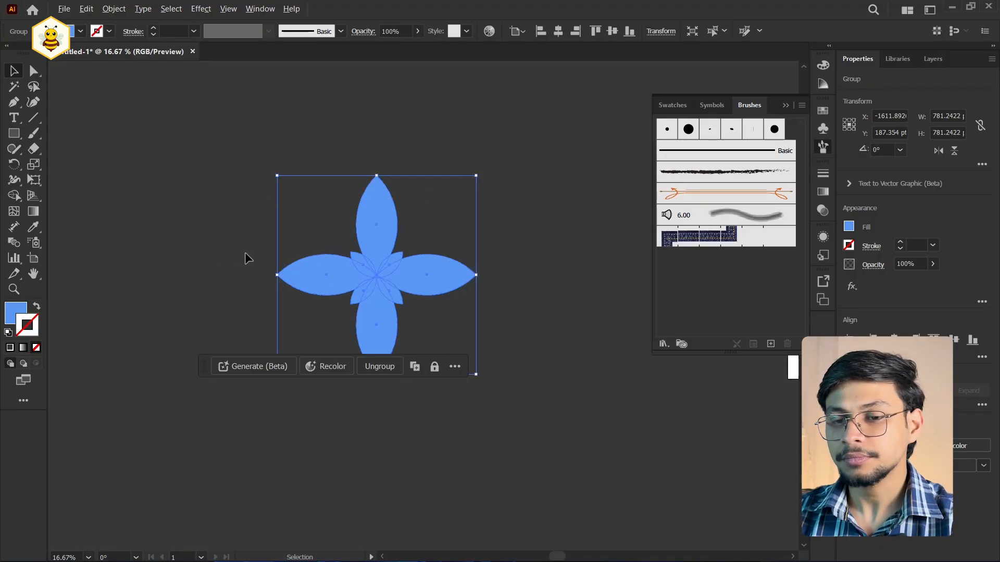
pyautogui.scroll(-1, 246, 256)
pyautogui.moveTo(330, 278); pyautogui.dragTo(267, 224)
pyautogui.click(412, 153)
pyautogui.moveTo(463, 242); pyautogui.dragTo(341, 271)
pyautogui.click(374, 276)
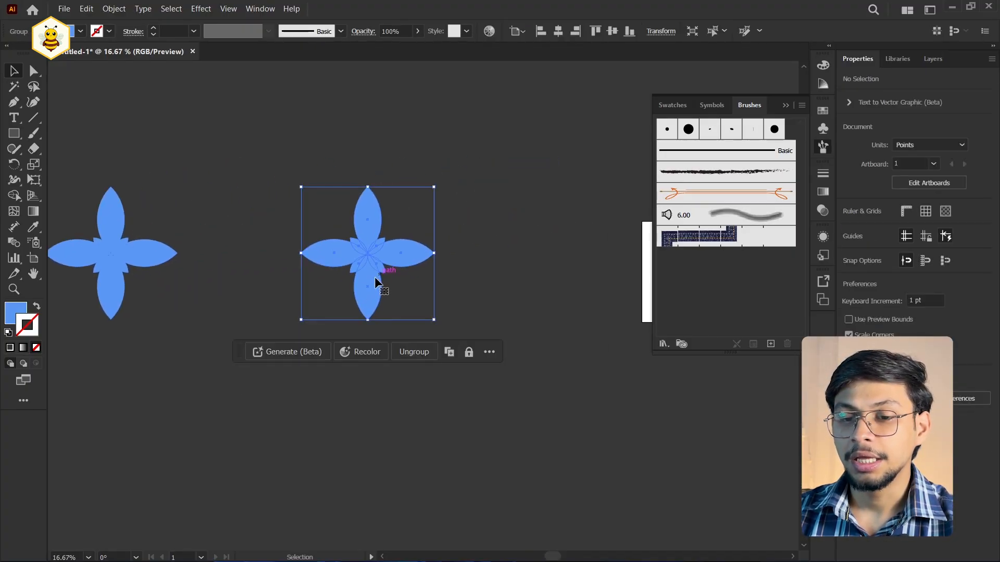
pyautogui.click(396, 276)
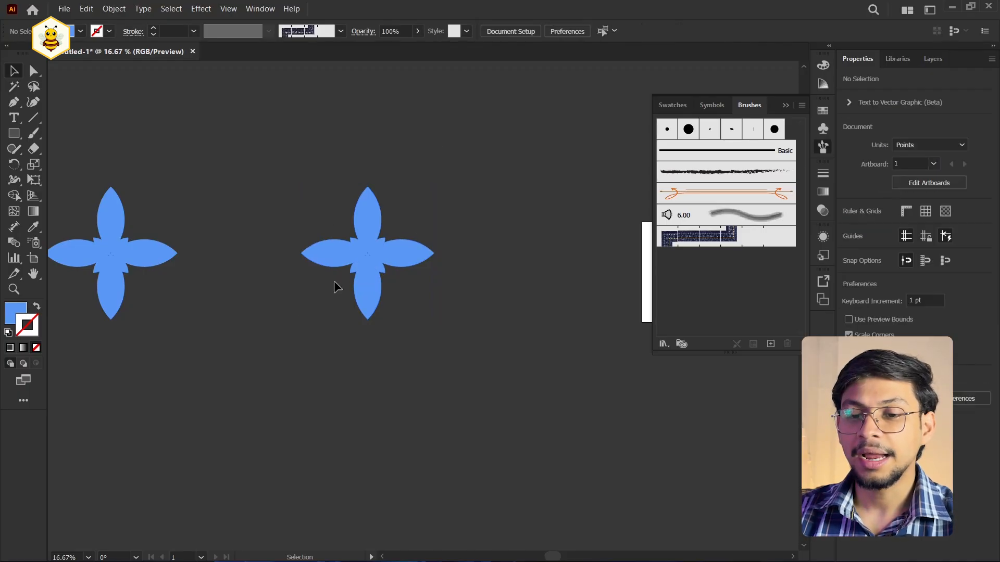
pyautogui.click(384, 258)
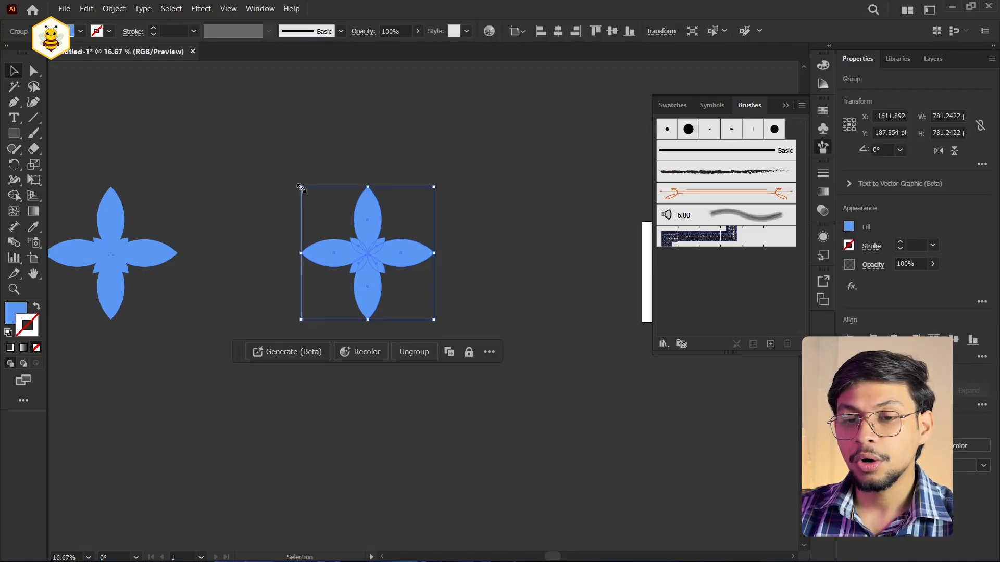
pyautogui.click(285, 152)
# Draw a square about 890 pt wide over the original flower and set its fill to none.
pyautogui.click(14, 134)
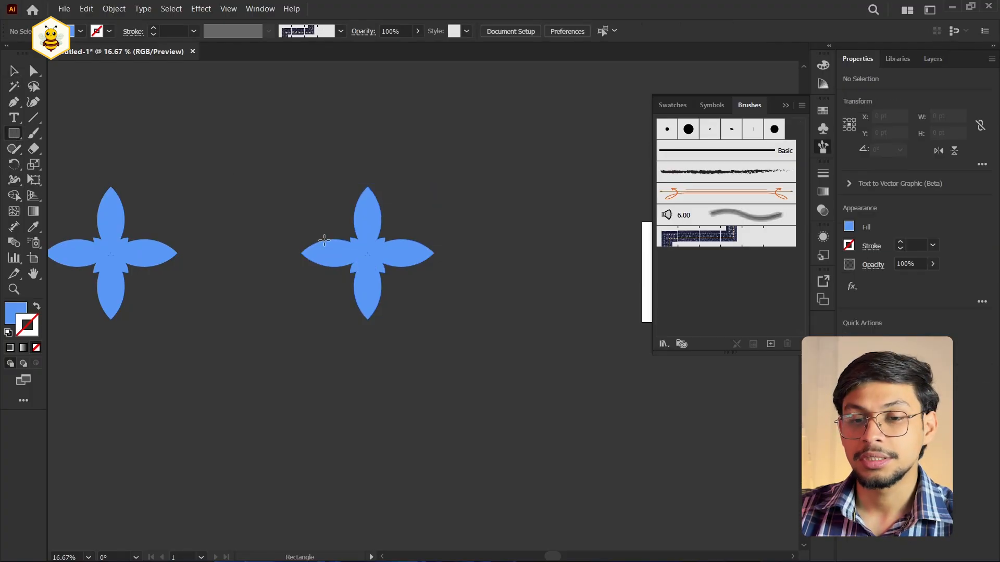
pyautogui.moveTo(295, 170); pyautogui.dragTo(446, 321)
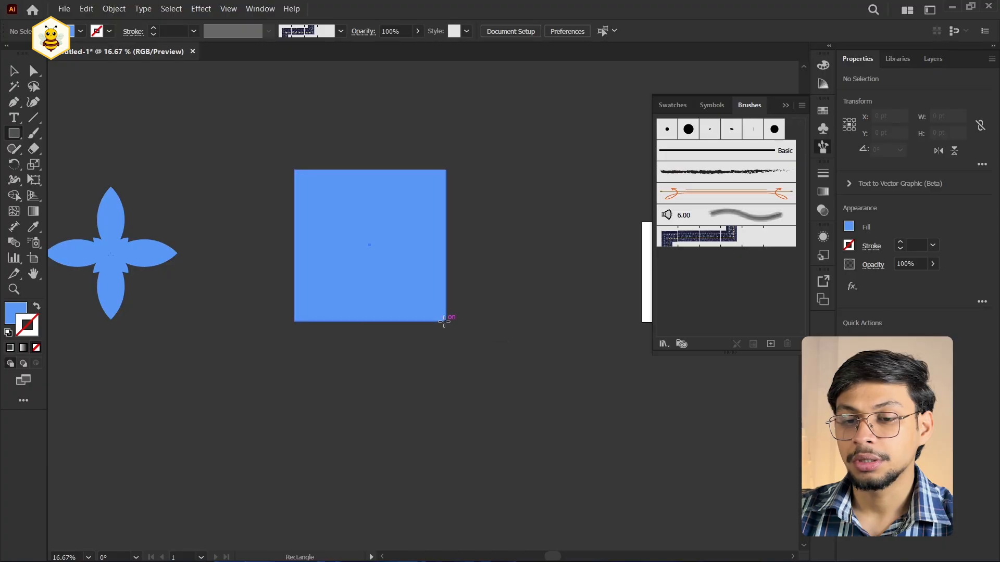
pyautogui.press('v')
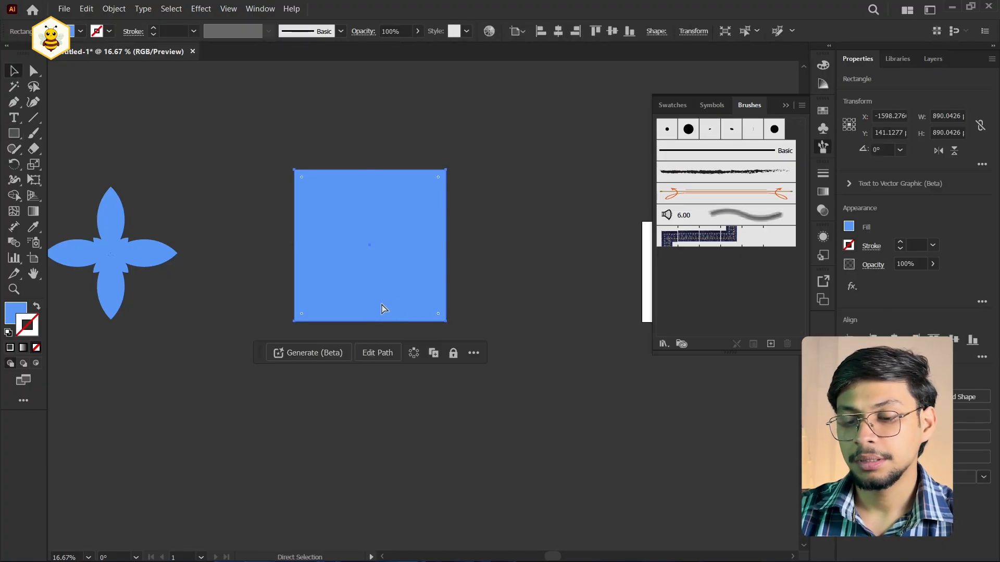
pyautogui.press('/')
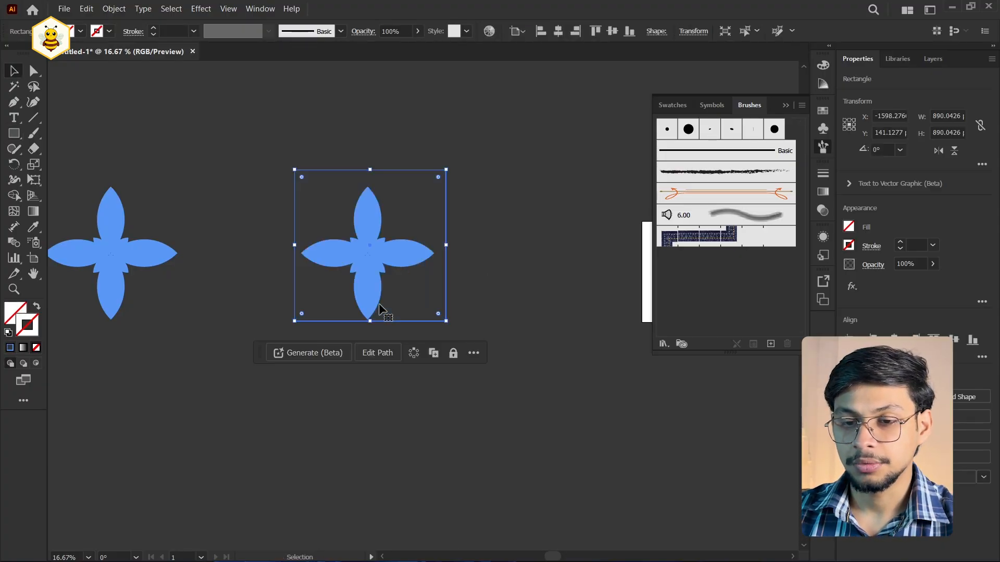
# Shrink the no-fill square so its edges meet the flower's petal tips, about 789 pt wide and 781 pt high.
pyautogui.moveTo(370, 168); pyautogui.dragTo(370, 186)
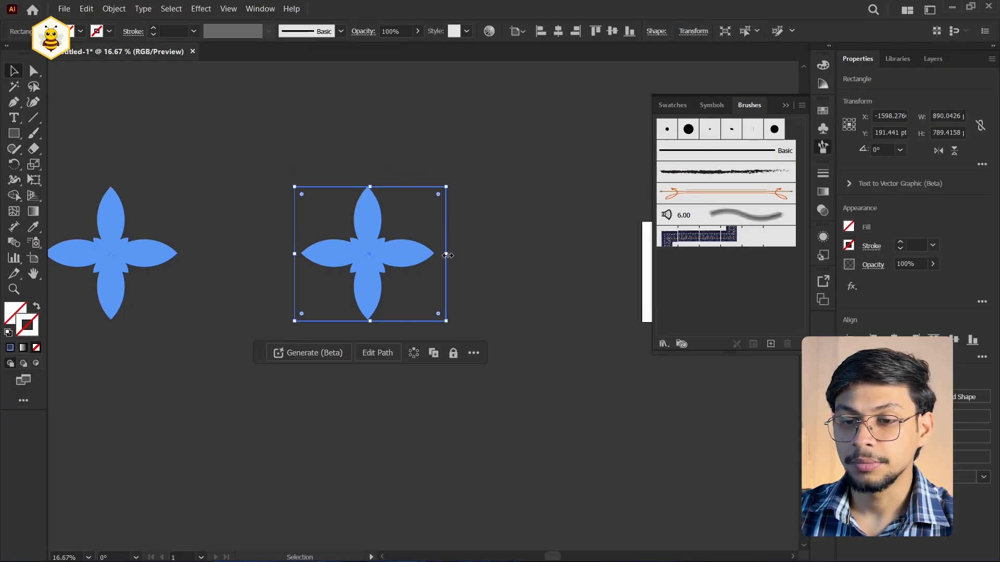
pyautogui.moveTo(447, 255); pyautogui.dragTo(434, 255)
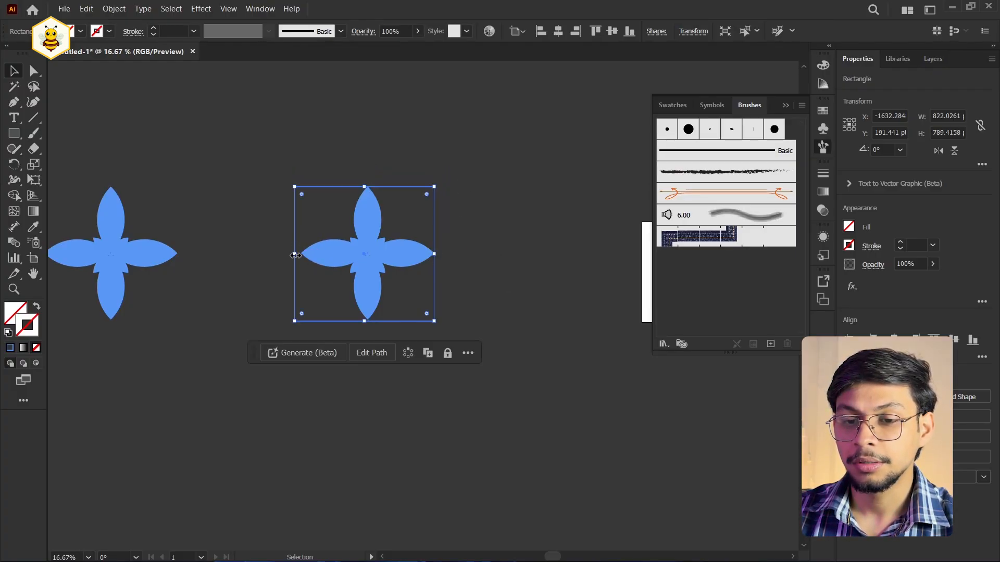
pyautogui.moveTo(295, 254); pyautogui.dragTo(310, 256)
pyautogui.scroll(4, 299, 255)
pyautogui.scroll(-2, 270, 275)
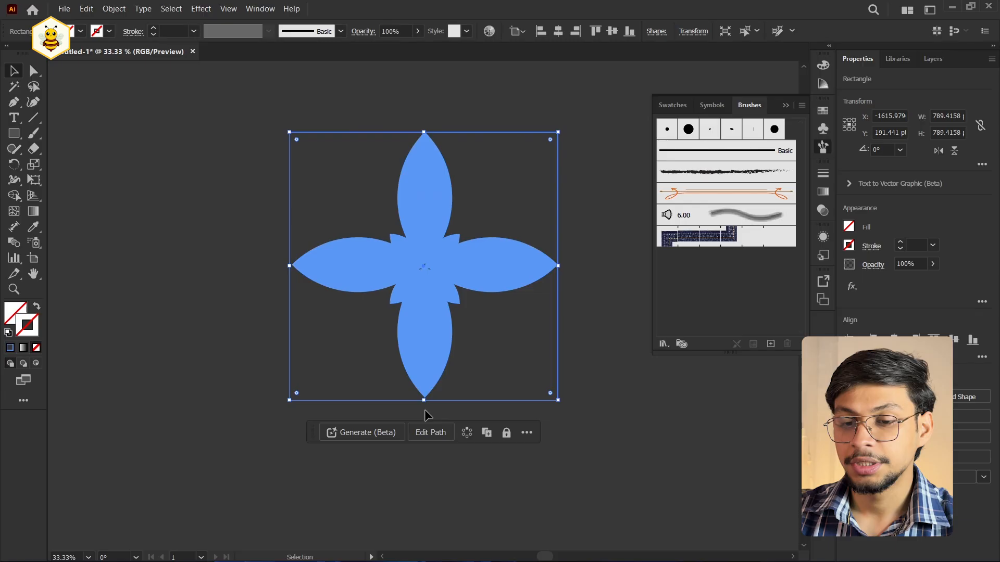
pyautogui.moveTo(424, 404); pyautogui.dragTo(425, 398)
pyautogui.click(265, 114)
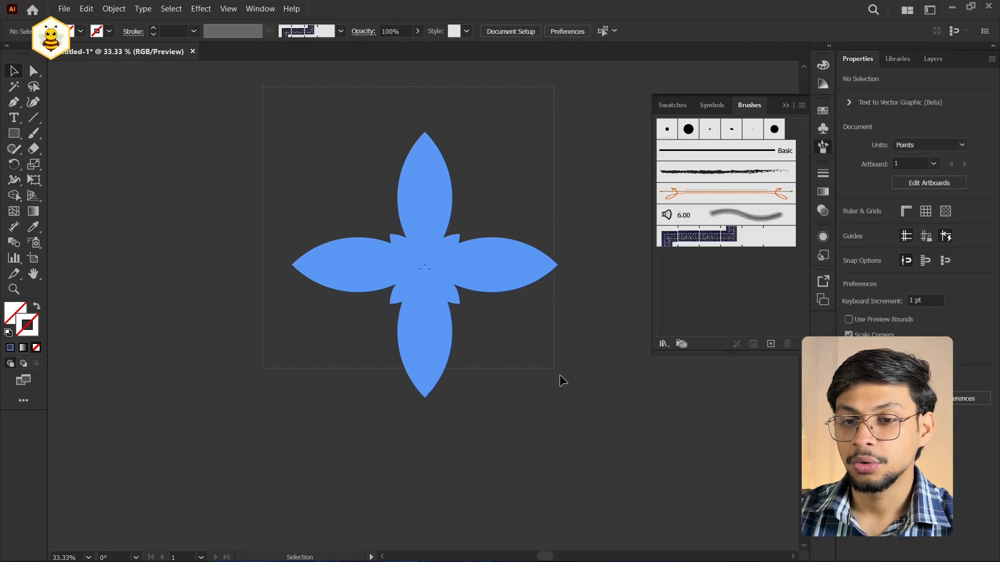
# Examine how the no-fill rectangle encloses the flower by selecting both together and the flower alone.
pyautogui.hotkey('ctrl', 'a')
pyautogui.scroll(2, 409, 252)
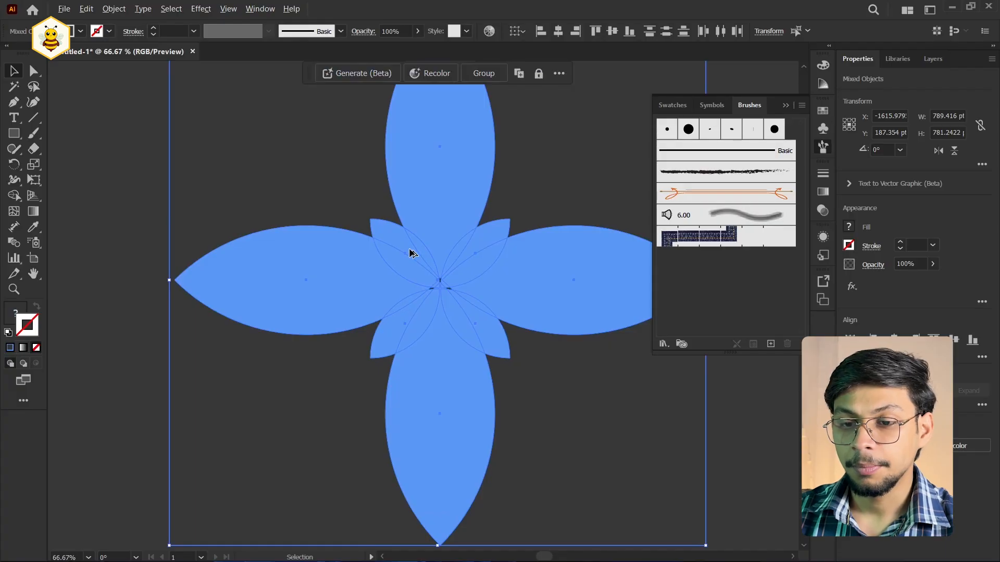
pyautogui.scroll(-2, 598, 400)
pyautogui.click(599, 398)
pyautogui.hscroll(5, 519, 358)
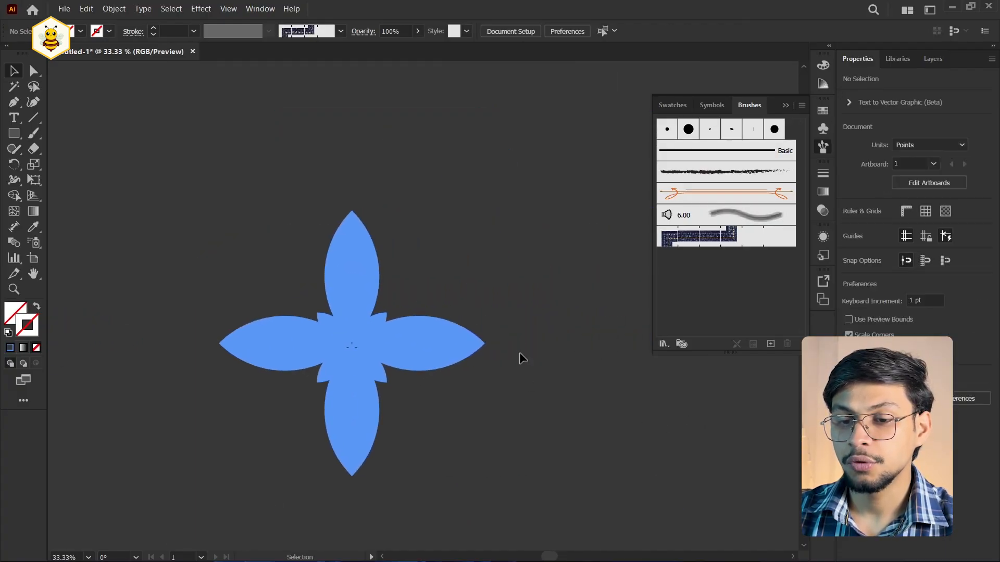
pyautogui.click(485, 250)
pyautogui.click(592, 403)
pyautogui.click(411, 341)
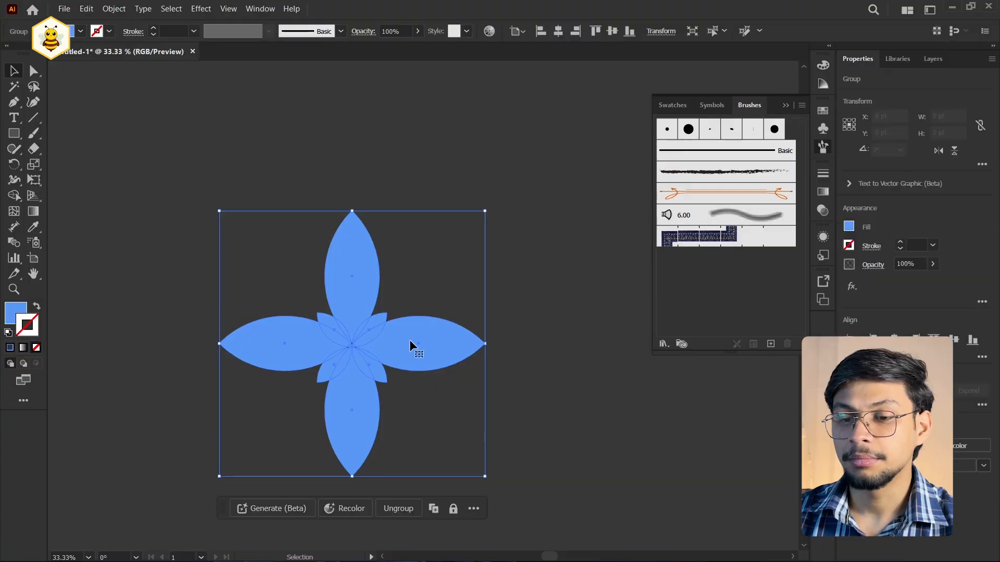
pyautogui.click(672, 424)
# Group the flower with its no-fill rectangle and shift the group slightly up and to the right.
pyautogui.click(484, 267)
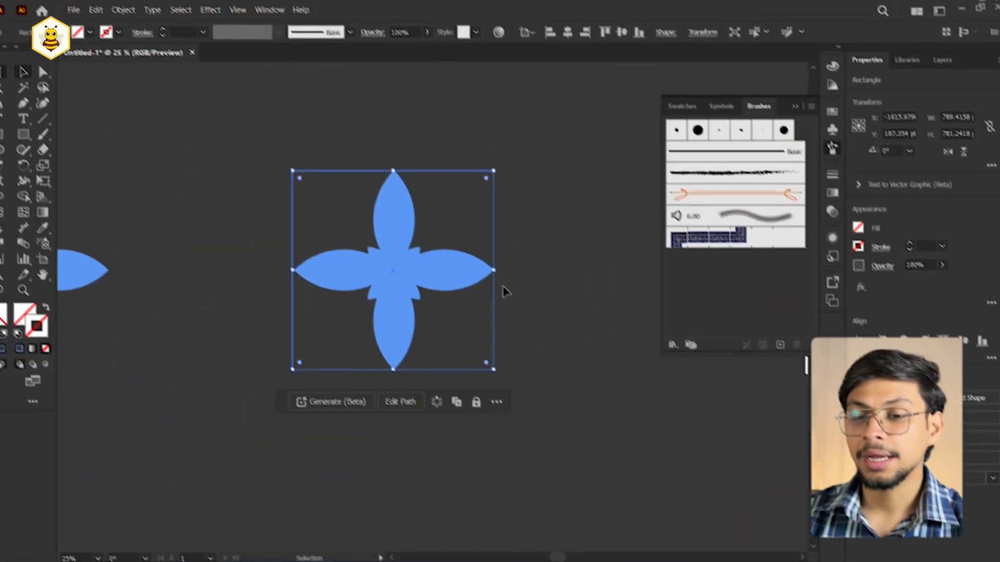
pyautogui.click(236, 152)
pyautogui.click(472, 383)
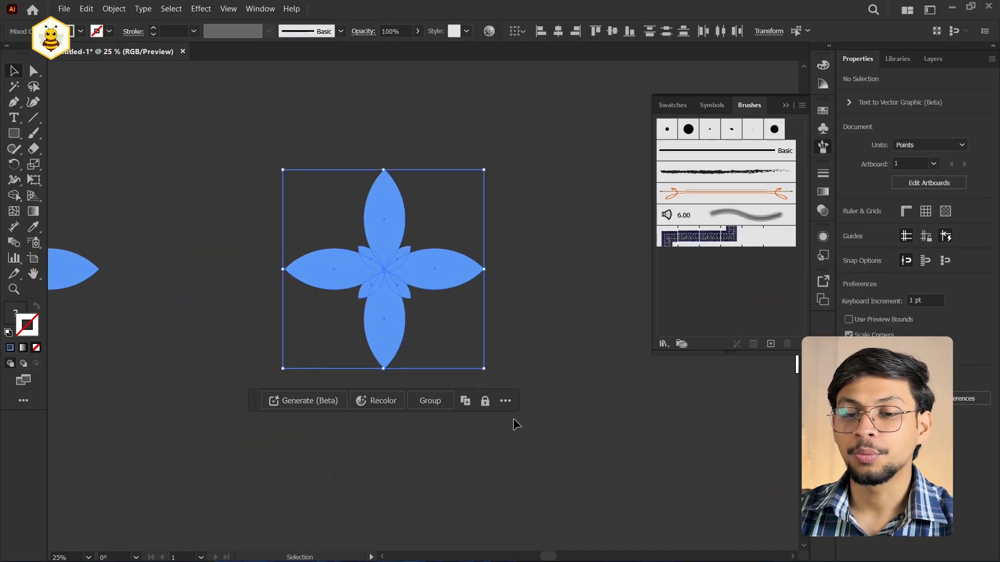
pyautogui.click(435, 401)
pyautogui.click(509, 235)
pyautogui.moveTo(416, 270); pyautogui.dragTo(430, 242)
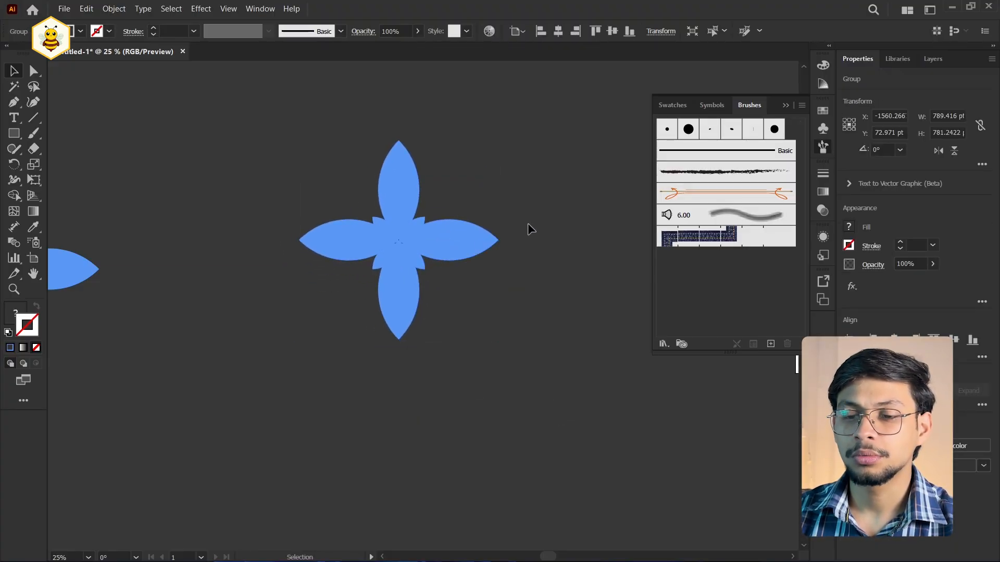
# Place a copy of the bounding rectangle to the left of the duplicate flower, with the default white fill and black stroke.
pyautogui.moveTo(526, 222); pyautogui.dragTo(410, 342)
pyautogui.click(443, 373)
pyautogui.click(521, 204)
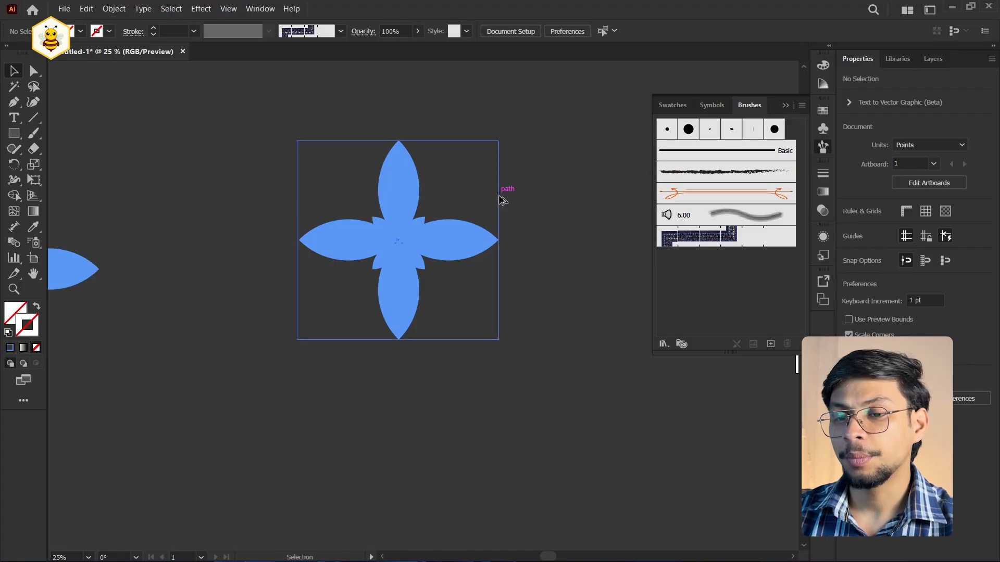
pyautogui.moveTo(500, 193); pyautogui.dragTo(215, 295)
pyautogui.press('d')
pyautogui.click(374, 417)
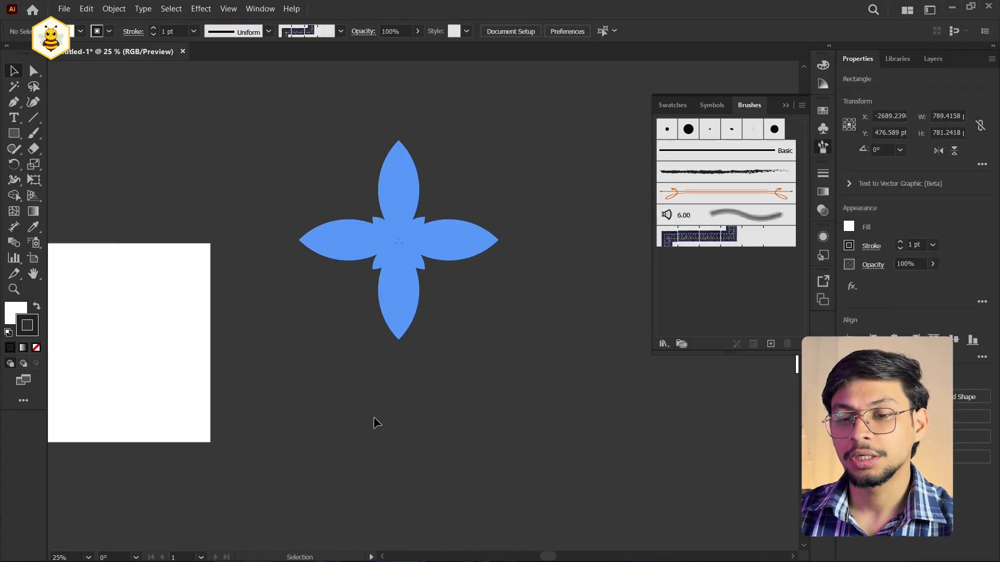
pyautogui.scroll(-1, 372, 415)
pyautogui.moveTo(343, 436)
pyautogui.mouseDown()
pyautogui.moveTo(341, 423)
pyautogui.moveTo(526, 401)
pyautogui.mouseUp()
pyautogui.moveTo(406, 372); pyautogui.dragTo(167, 244)
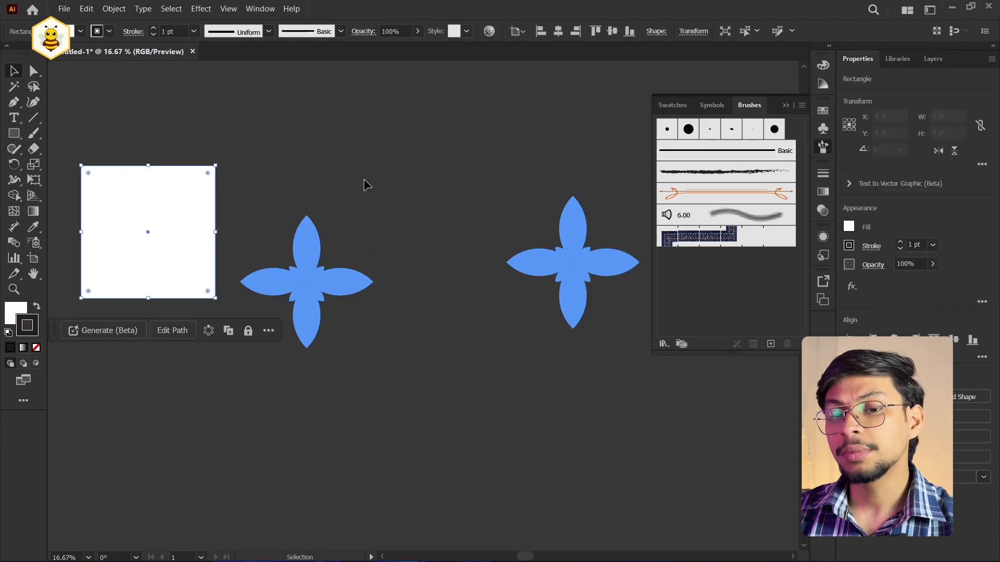
pyautogui.click(365, 153)
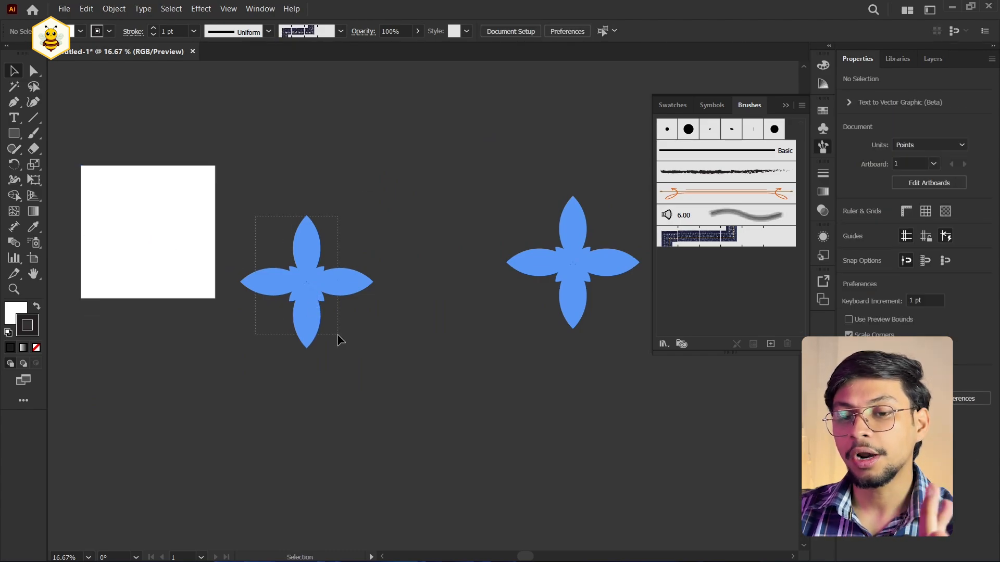
# Compare the bounds of the plain duplicate flower with those of the flower grouped with its rectangle.
pyautogui.click(329, 296)
pyautogui.click(372, 185)
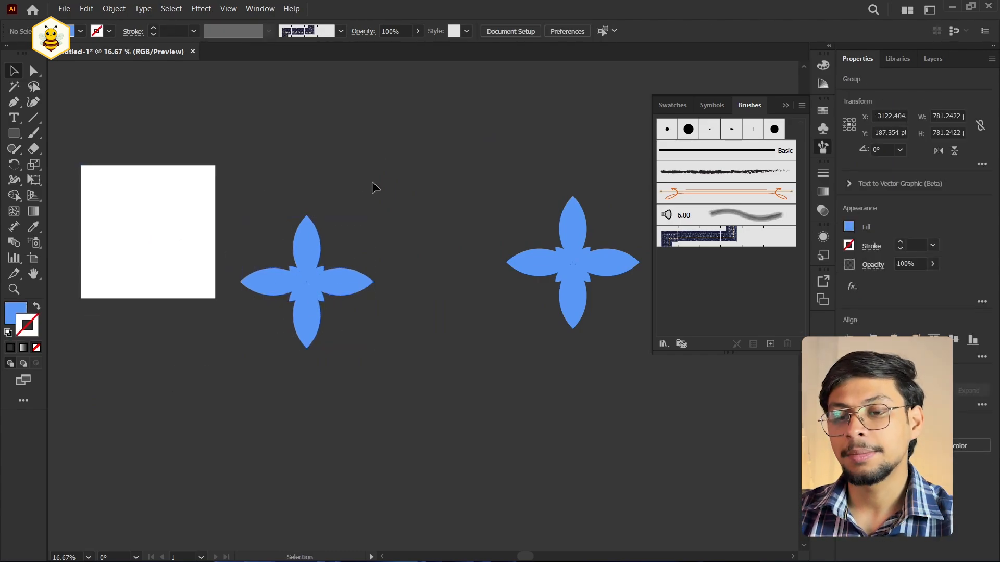
pyautogui.hscroll(5, 352, 339)
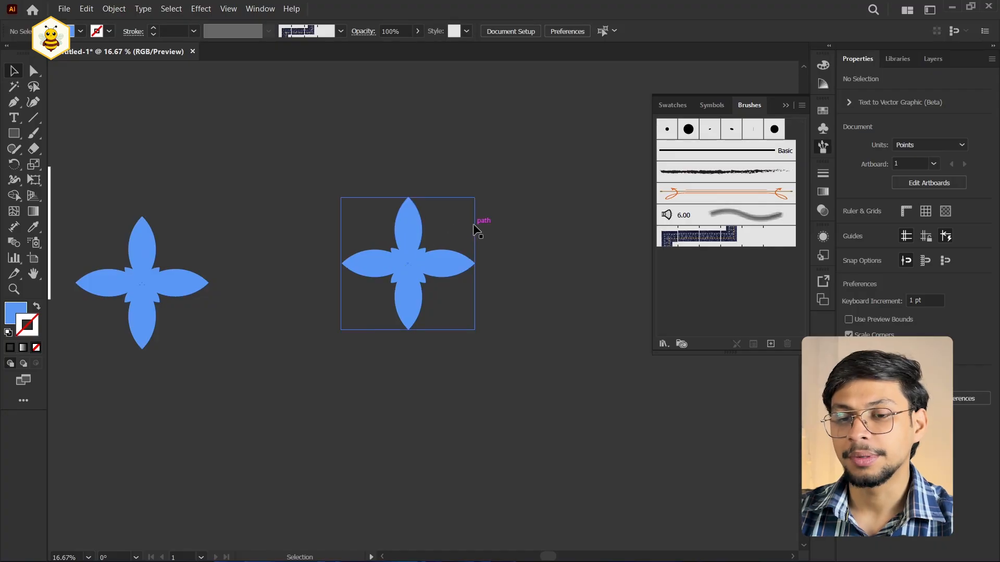
pyautogui.moveTo(315, 163); pyautogui.dragTo(526, 364)
pyautogui.click(464, 366)
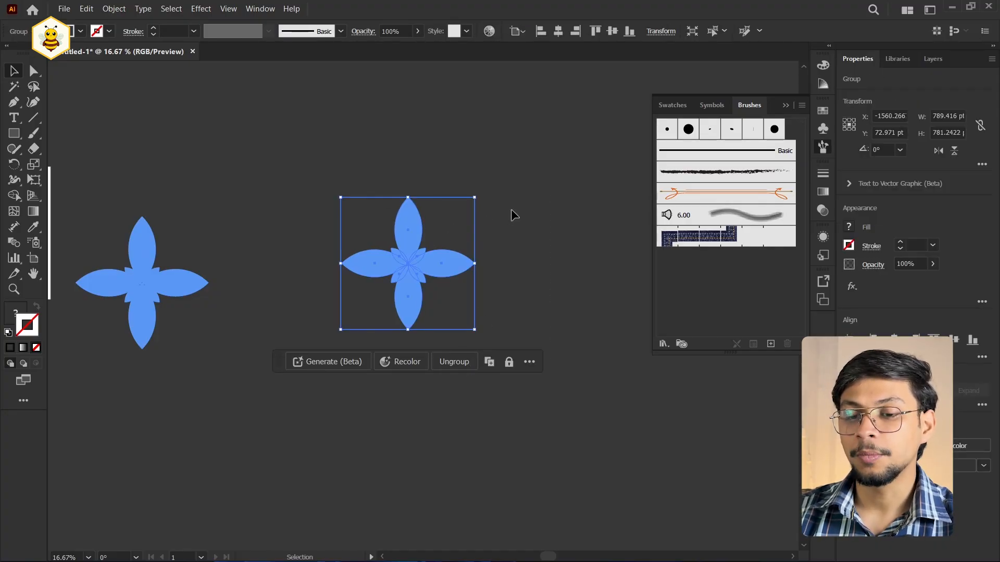
pyautogui.click(511, 209)
# Move the grouped flower tile to the empty canvas below and left of the artboard.
pyautogui.moveTo(503, 401); pyautogui.dragTo(340, 326)
pyautogui.moveTo(257, 185); pyautogui.dragTo(319, 396)
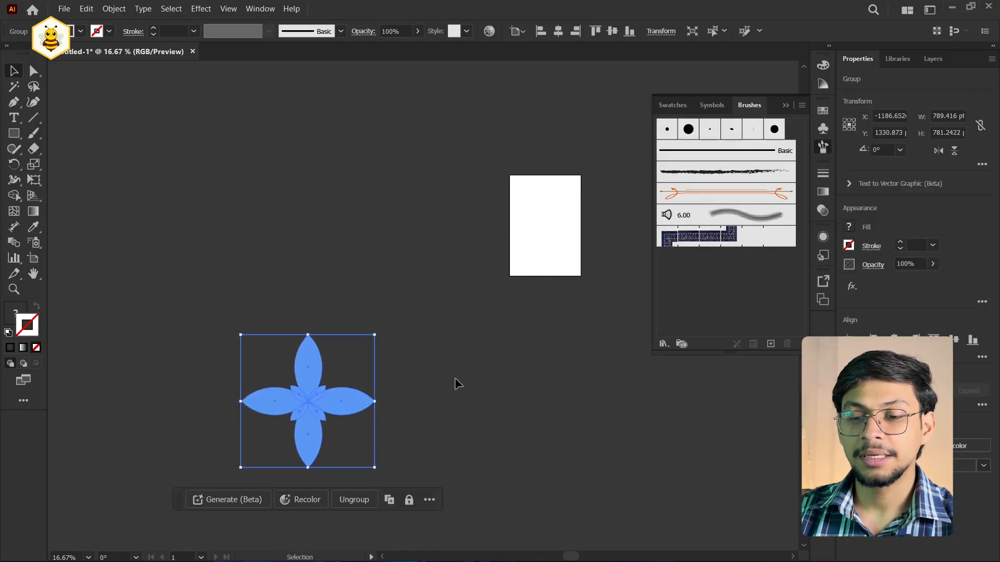
pyautogui.click(455, 383)
pyautogui.moveTo(454, 444); pyautogui.dragTo(489, 408)
# Place a duplicate of the flower tile to the right of the original, leaving a small gap.
pyautogui.moveTo(358, 377); pyautogui.dragTo(482, 360)
pyautogui.click(604, 406)
pyautogui.moveTo(603, 406); pyautogui.dragTo(517, 406)
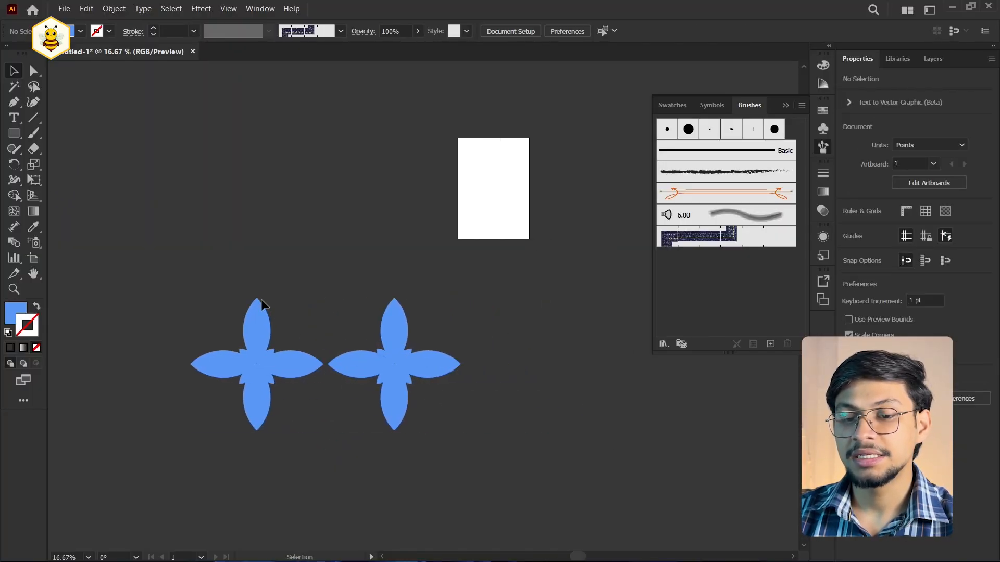
pyautogui.moveTo(451, 434); pyautogui.dragTo(451, 434)
pyautogui.moveTo(397, 393); pyautogui.dragTo(673, 393)
pyautogui.hotkey('ctrl', 'z')
# Move the duplicate flower tile left until its bounding edge meets the original tile's edge.
pyautogui.click(514, 425)
pyautogui.moveTo(513, 426); pyautogui.dragTo(558, 427)
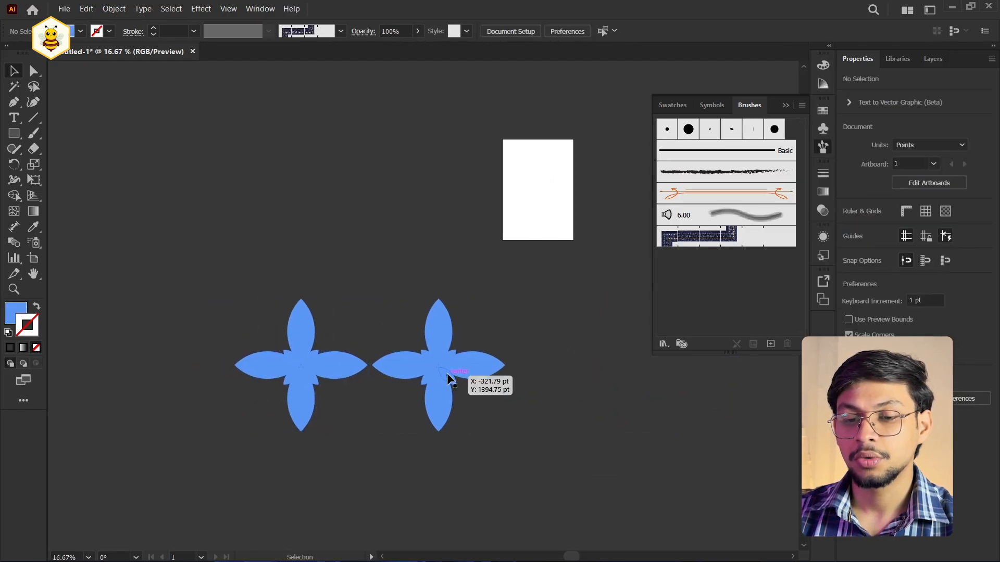
pyautogui.click(449, 378)
pyautogui.scroll(1, 341, 396)
pyautogui.click(296, 352)
pyautogui.moveTo(439, 358)
pyautogui.mouseDown()
pyautogui.moveTo(456, 365)
pyautogui.moveTo(433, 358)
pyautogui.mouseUp()
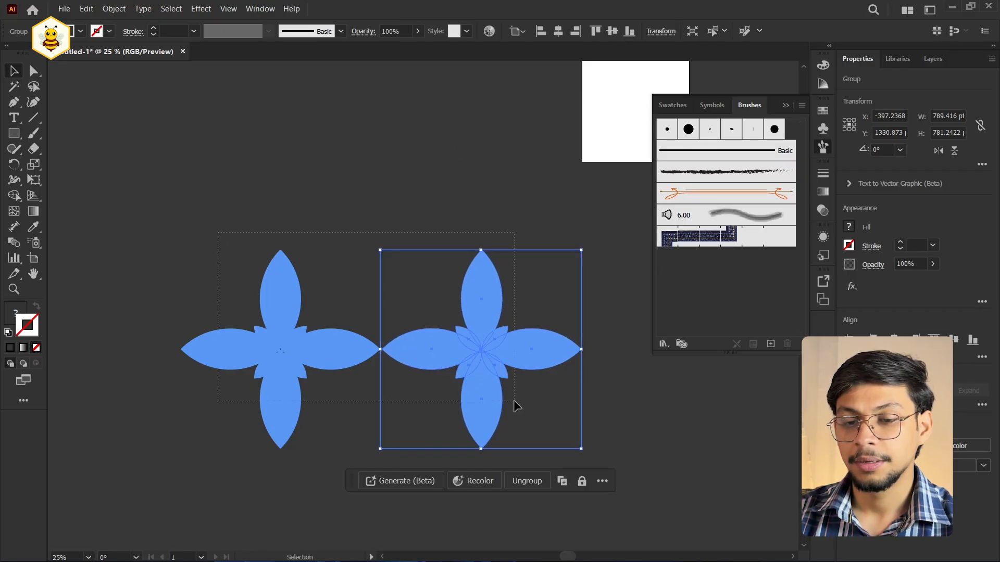
pyautogui.moveTo(513, 400); pyautogui.dragTo(512, 399)
pyautogui.click(443, 202)
# Group the two adjoining flower tiles into a single object.
pyautogui.moveTo(229, 235); pyautogui.dragTo(614, 467)
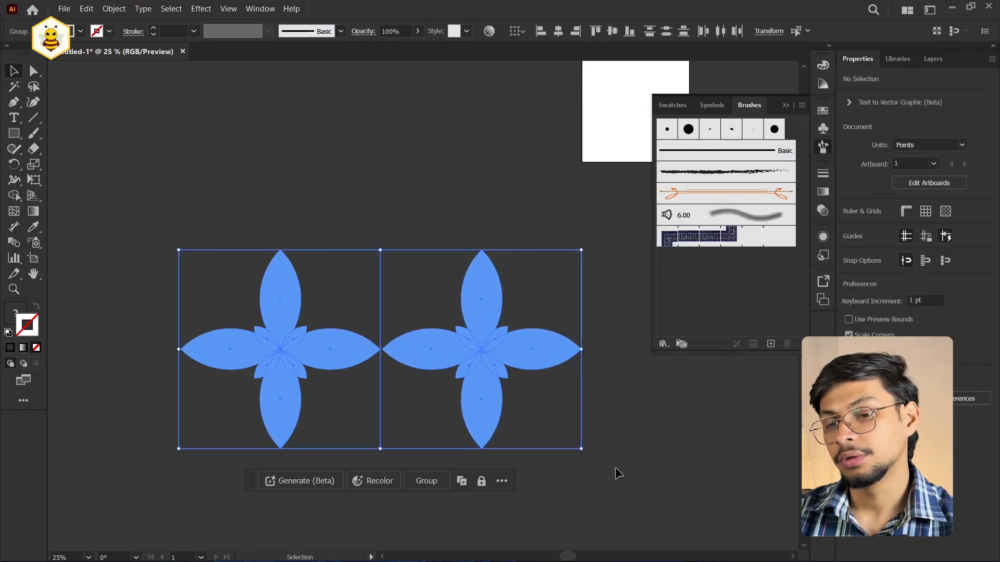
pyautogui.click(435, 480)
pyautogui.click(593, 460)
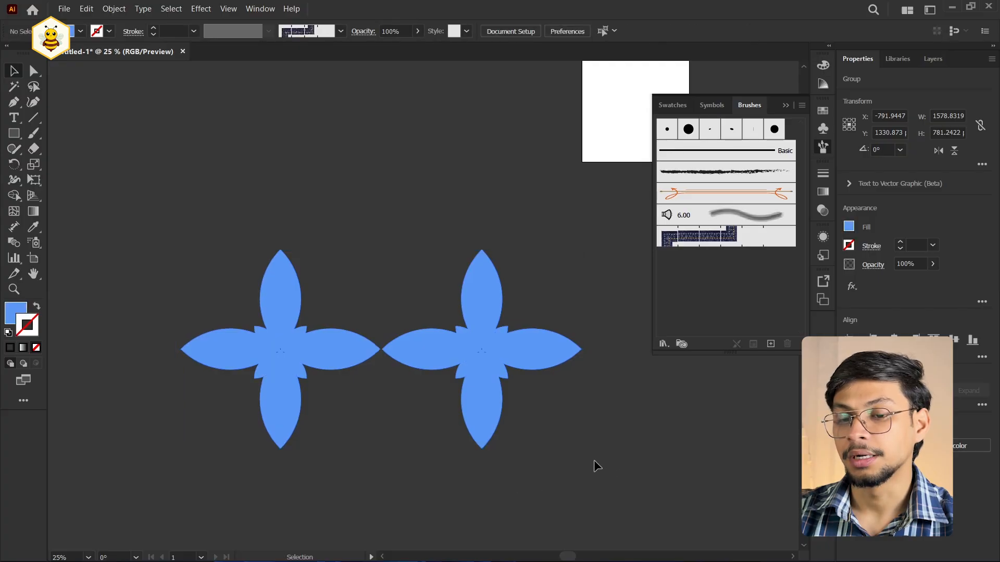
# Start a new Pattern Brush from the grouped pair of flower tiles.
pyautogui.click(500, 339)
pyautogui.click(771, 344)
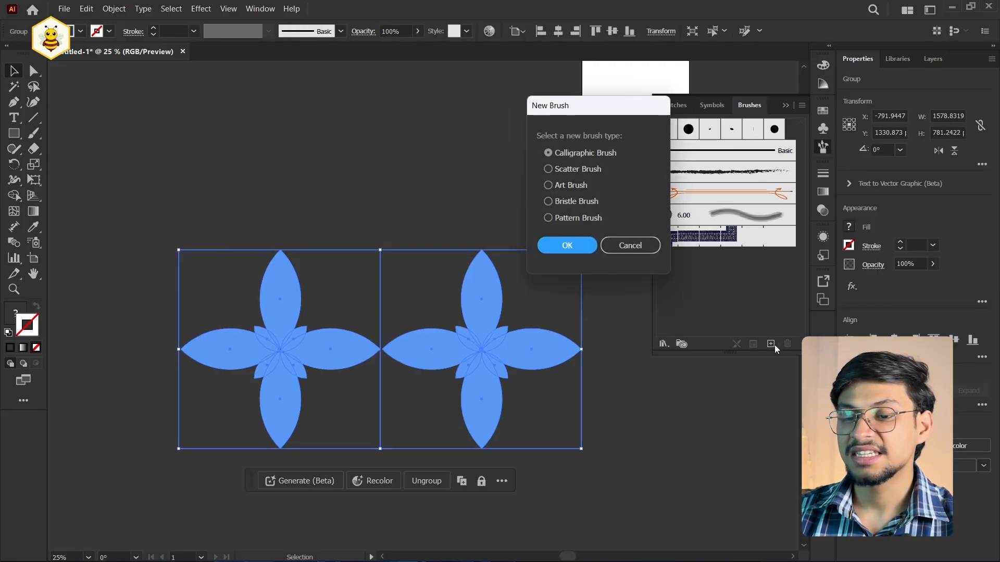
pyautogui.click(585, 219)
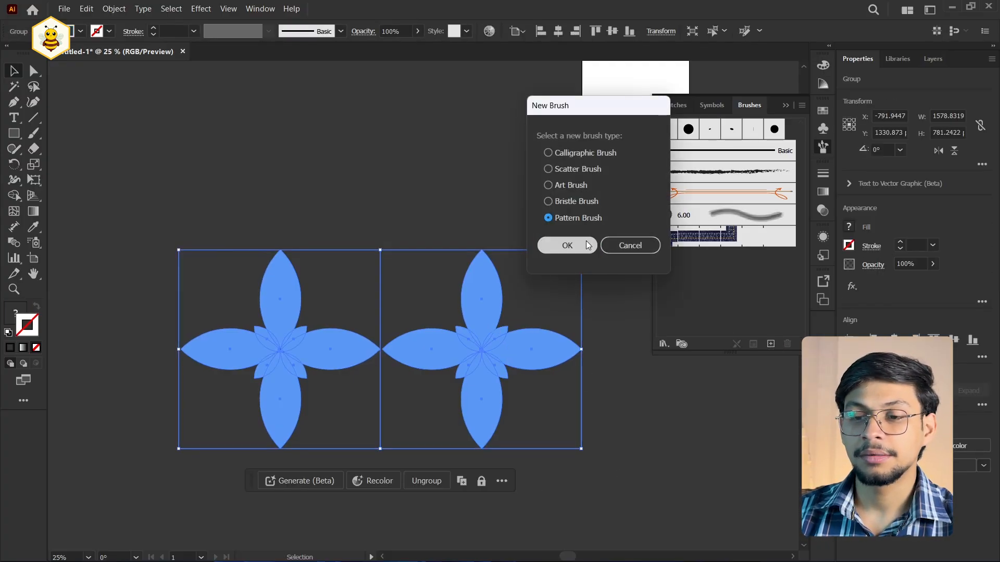
pyautogui.click(586, 241)
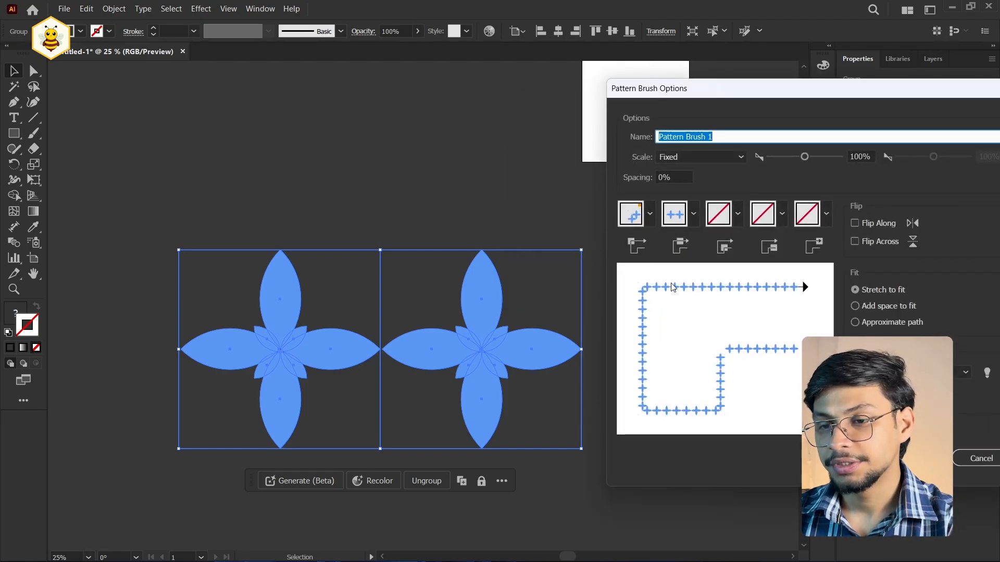
pyautogui.moveTo(776, 94)
pyautogui.mouseDown()
pyautogui.moveTo(558, 67)
pyautogui.moveTo(508, 40)
pyautogui.mouseUp()
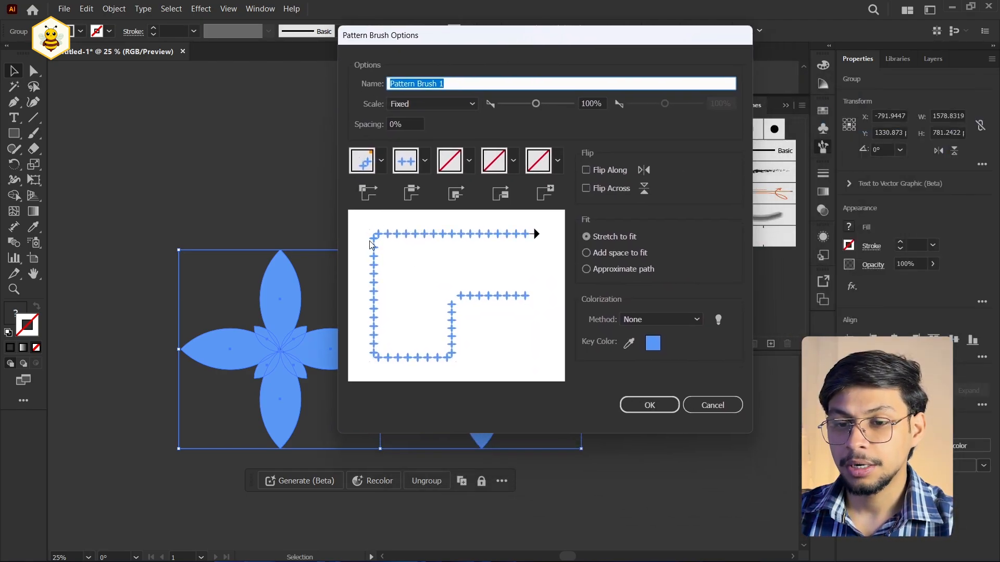
# Set the outer corner tile and the start tile of the flower pattern brush to None.
pyautogui.click(381, 163)
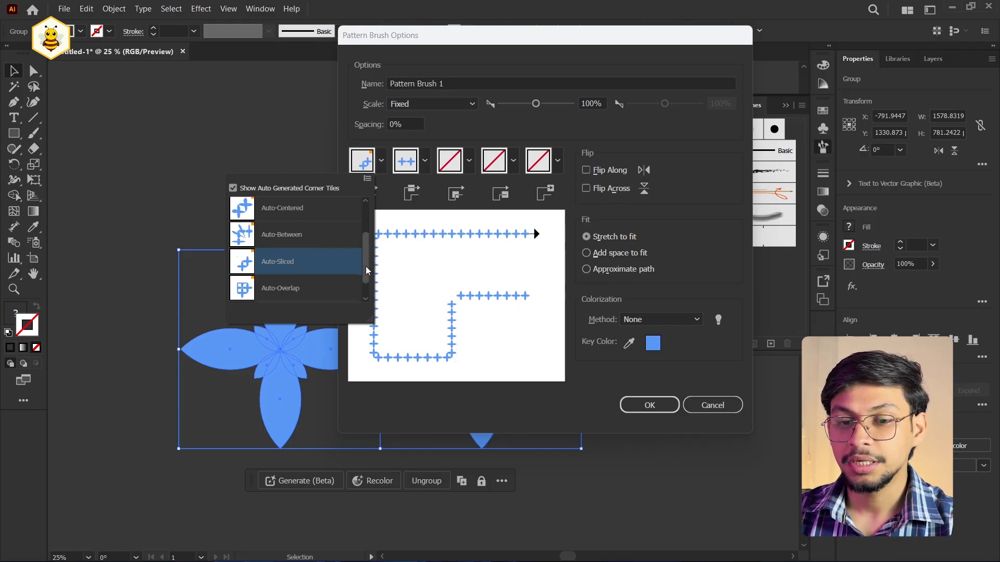
pyautogui.moveTo(366, 267); pyautogui.dragTo(361, 211)
pyautogui.click(233, 221)
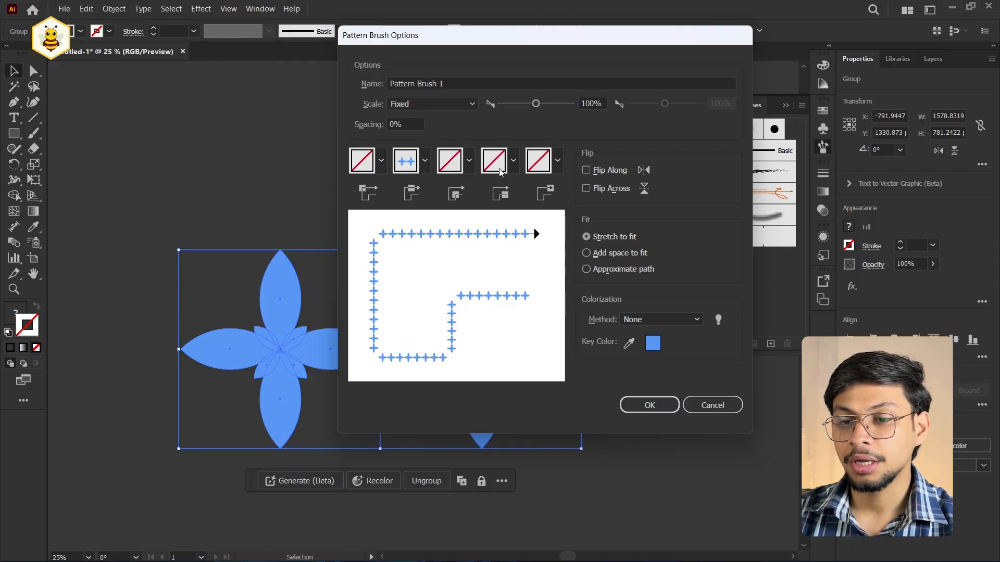
pyautogui.click(513, 160)
pyautogui.click(408, 202)
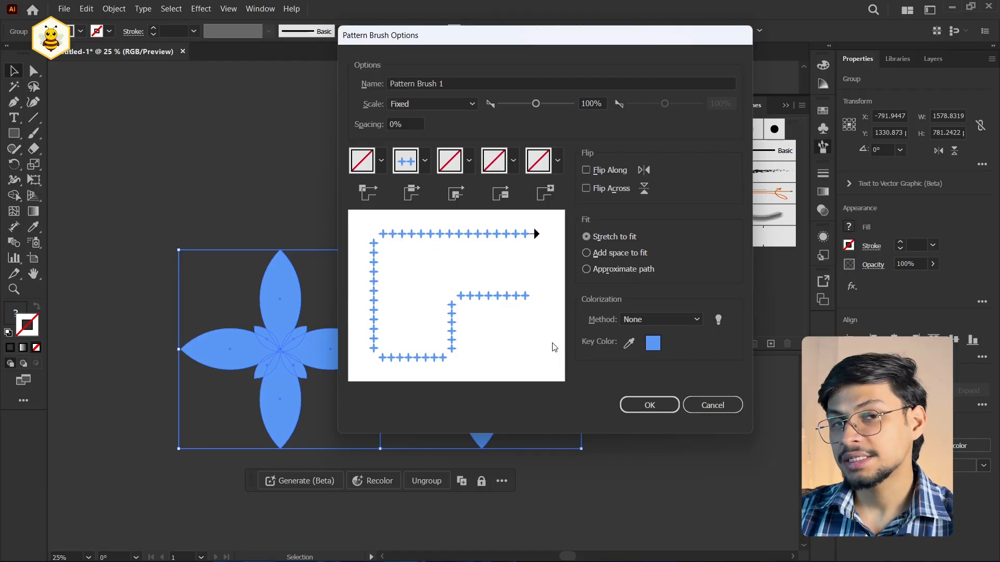
# Try the Tints method and the Tints and Shades method for the flower brush's colorization.
pyautogui.click(668, 319)
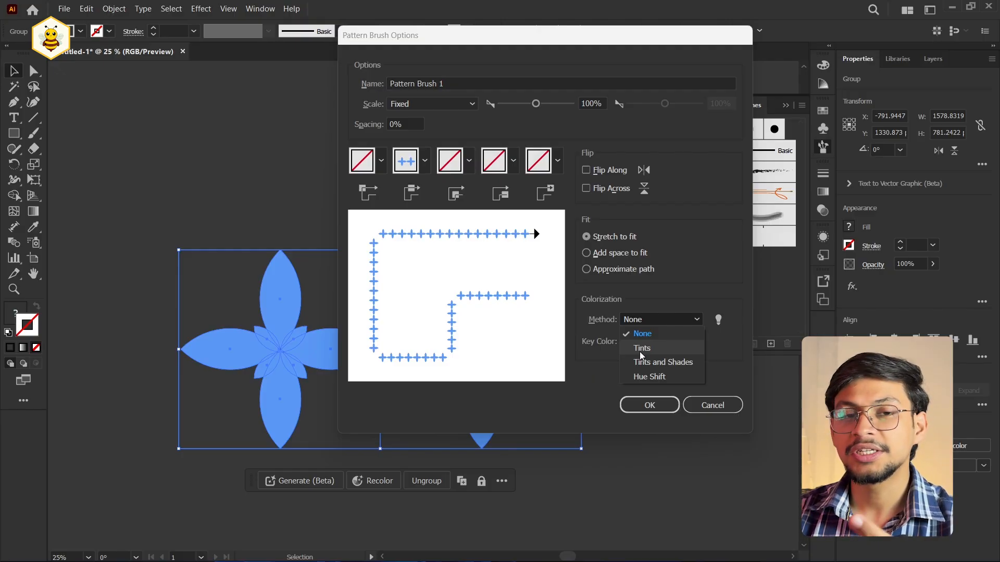
pyautogui.click(640, 350)
pyautogui.click(654, 321)
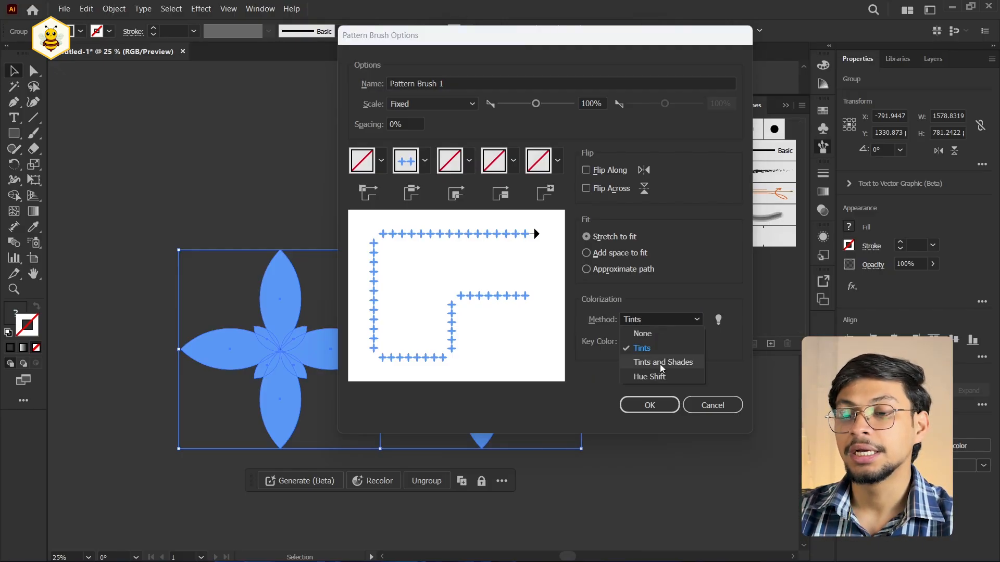
pyautogui.click(660, 363)
# Set the flower brush's colorization method to Hue Shift and create the pattern brush.
pyautogui.click(680, 321)
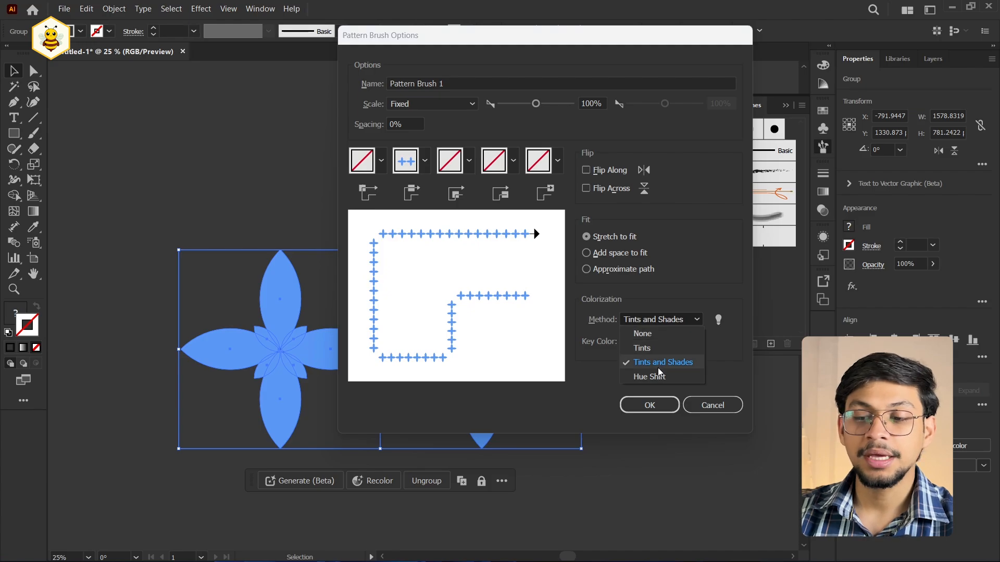
pyautogui.click(657, 378)
pyautogui.click(648, 406)
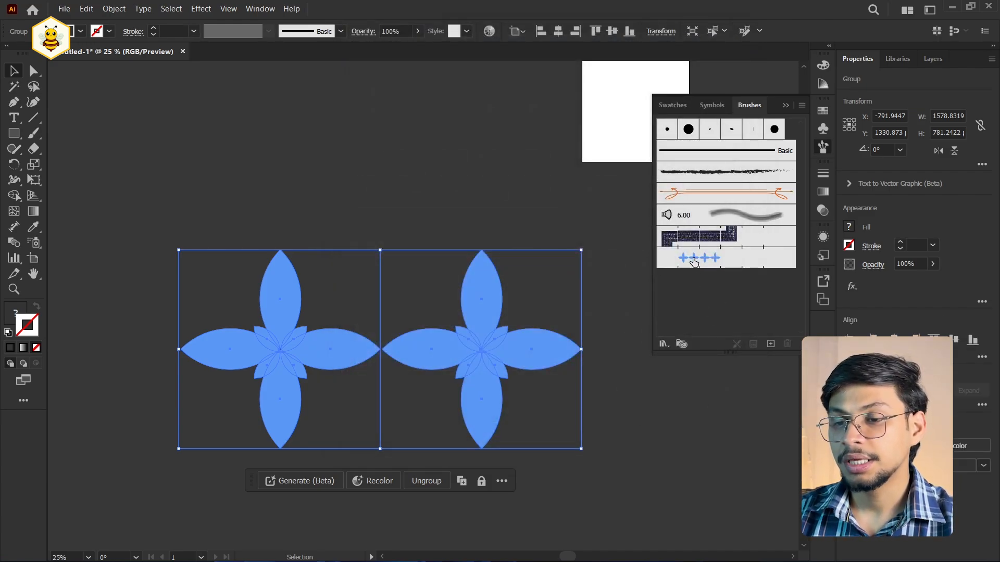
pyautogui.click(677, 432)
pyautogui.moveTo(606, 461); pyautogui.dragTo(577, 216)
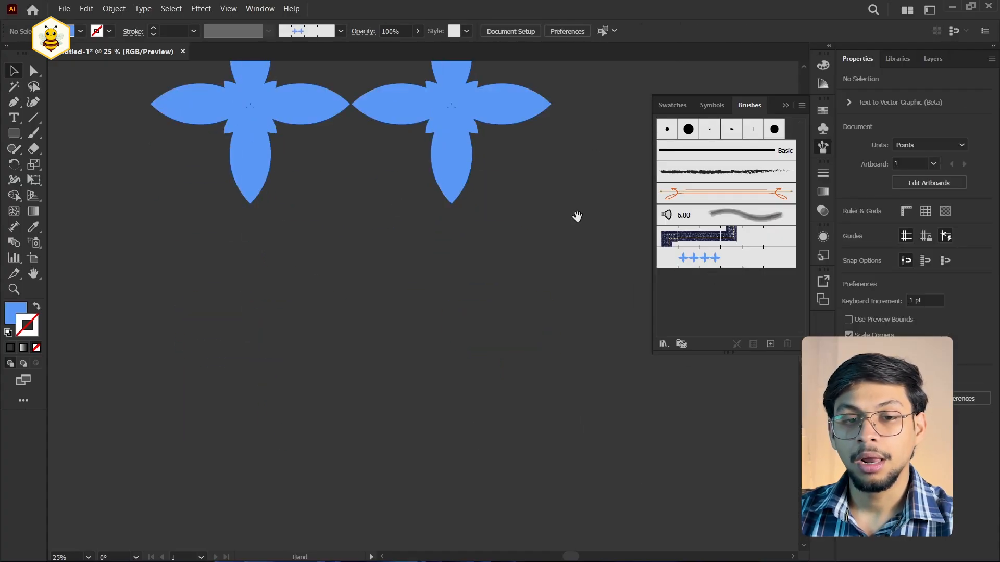
# Draw a square about 1275 pt wide below the flower pair and apply the flower pattern brush to it.
pyautogui.click(34, 133)
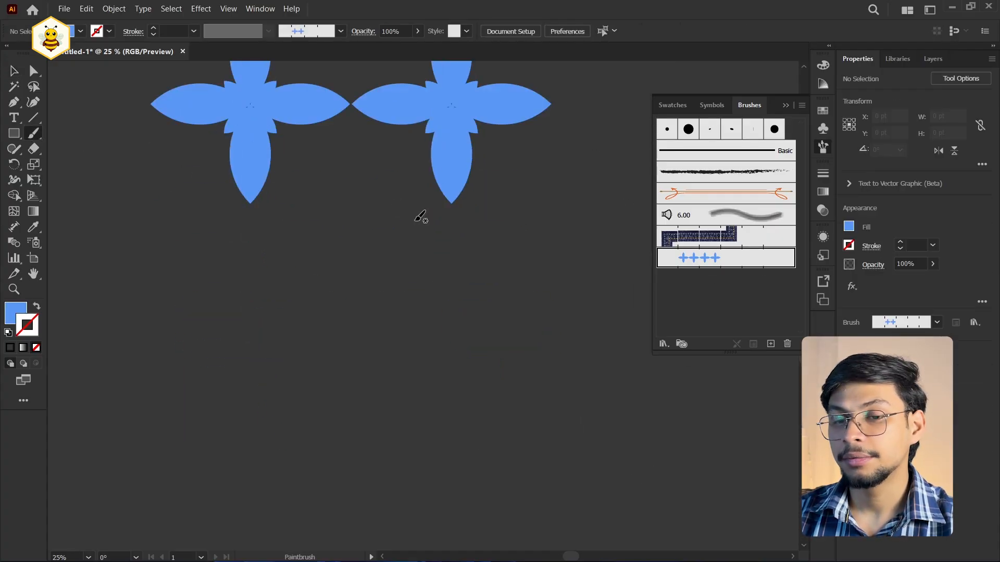
pyautogui.press('m')
pyautogui.moveTo(219, 363); pyautogui.dragTo(547, 495)
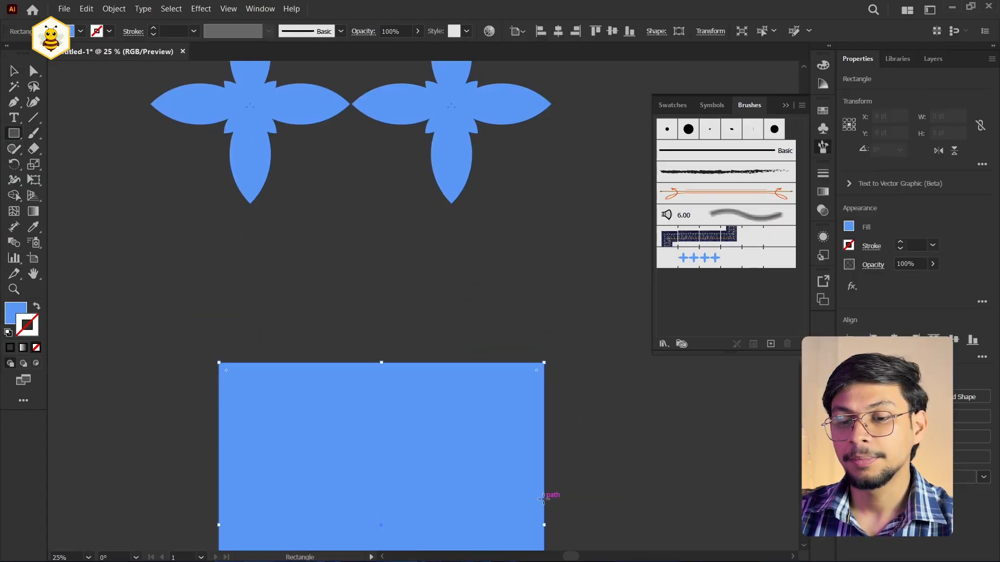
pyautogui.moveTo(619, 481)
pyautogui.mouseDown()
pyautogui.moveTo(552, 266)
pyautogui.moveTo(619, 270)
pyautogui.mouseUp()
pyautogui.click(726, 261)
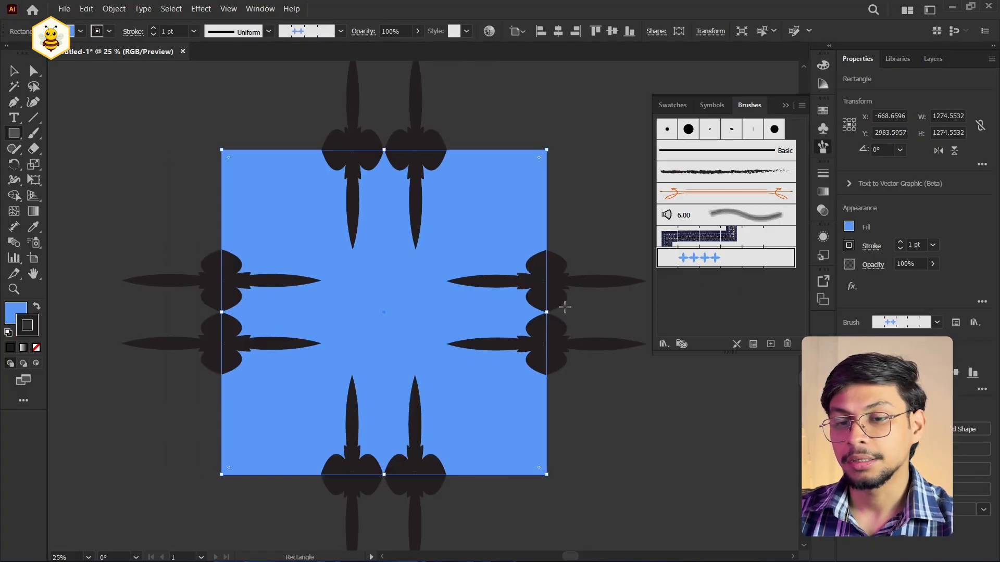
pyautogui.press('v')
pyautogui.click(649, 440)
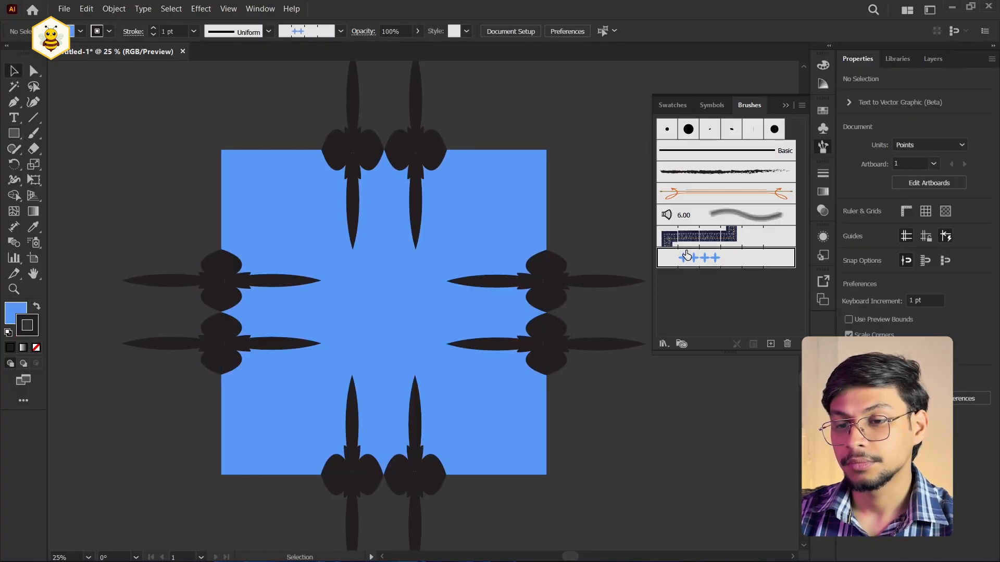
# Swap the square's fill and stroke colours so the stroke is blue, and set its fill to None.
pyautogui.click(36, 306)
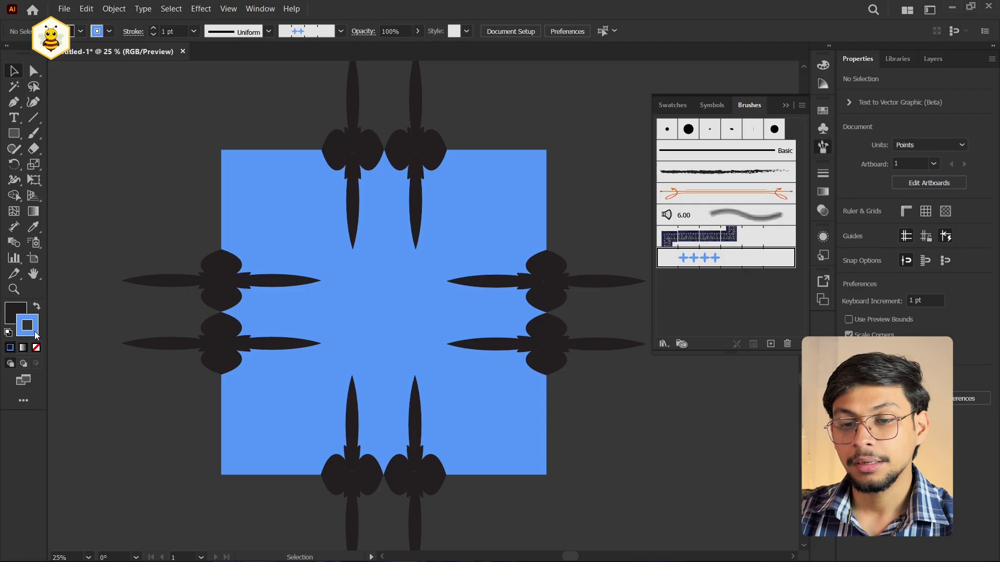
pyautogui.hotkey('ctrl', 'a')
pyautogui.hotkey('shift', 'x')
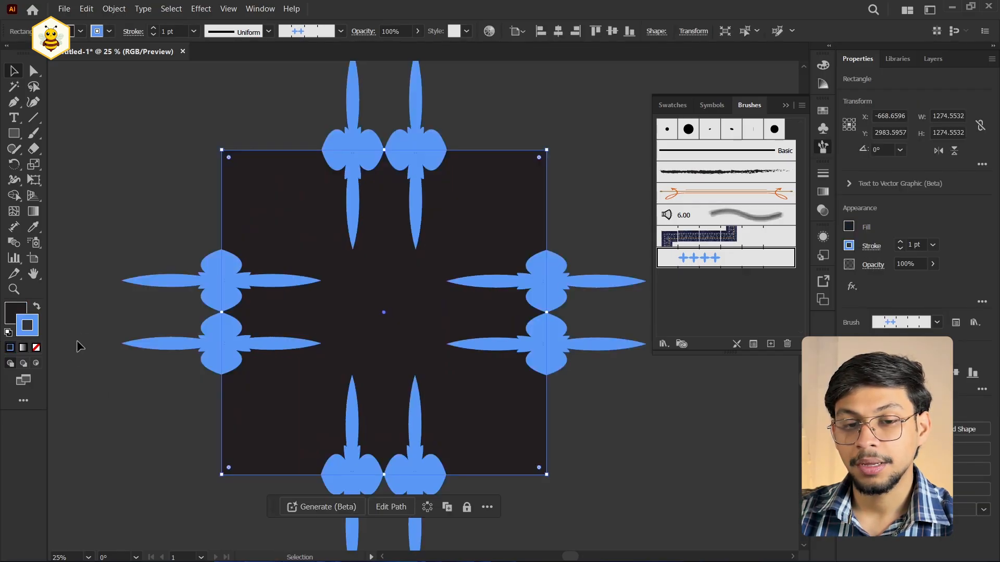
pyautogui.click(16, 311)
pyautogui.click(36, 347)
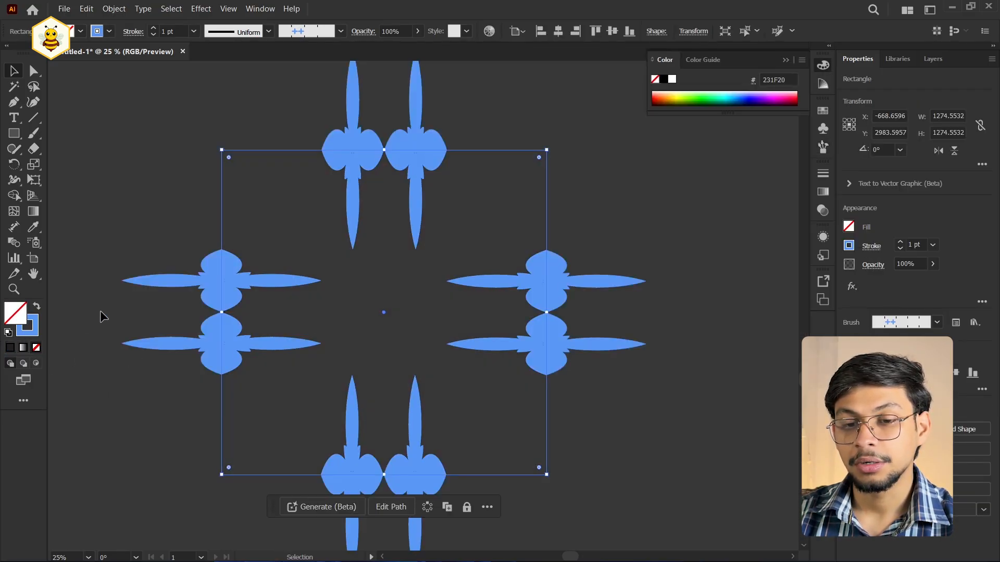
pyautogui.click(100, 313)
# Reduce the brushed square's stroke weight to 0.25 pt and deselect it.
pyautogui.click(546, 338)
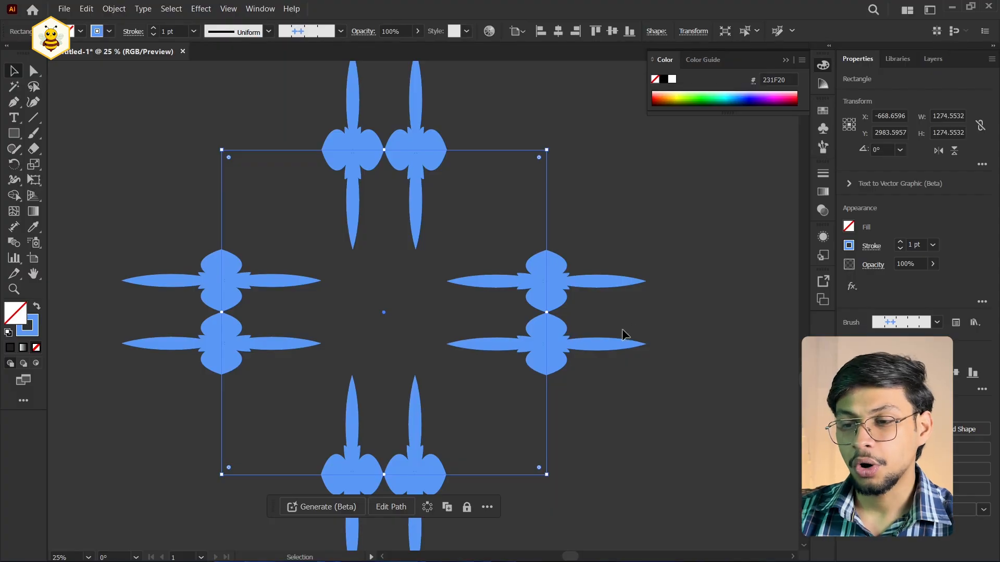
pyautogui.click(900, 248)
pyautogui.click(901, 248)
pyautogui.click(900, 248)
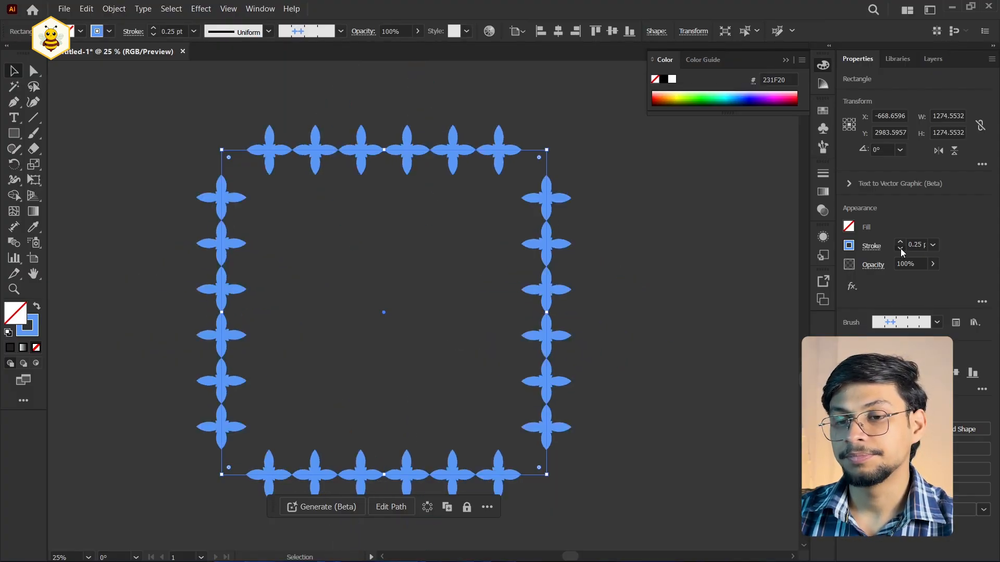
pyautogui.click(900, 249)
pyautogui.click(900, 242)
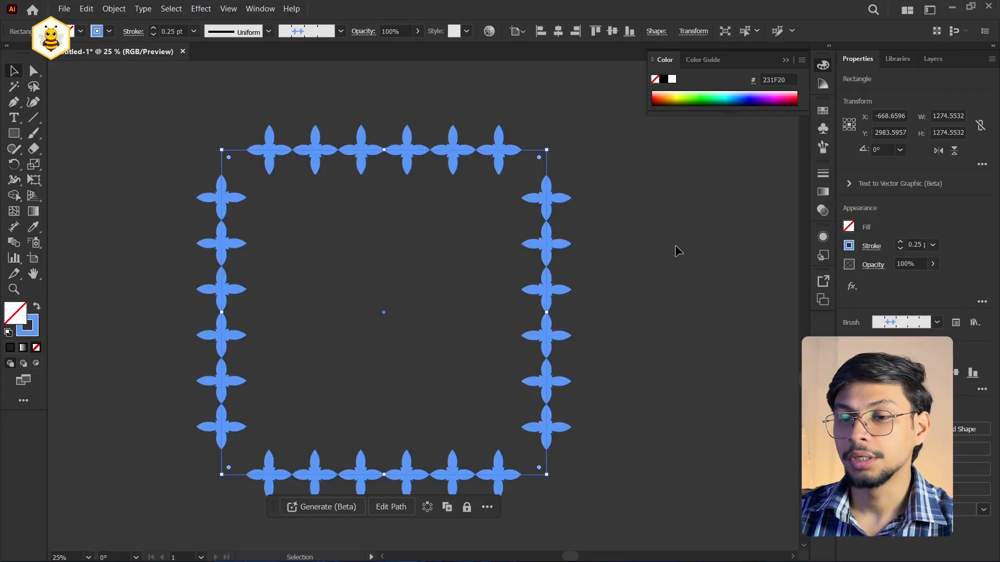
pyautogui.click(707, 207)
pyautogui.moveTo(257, 145); pyautogui.dragTo(389, 246)
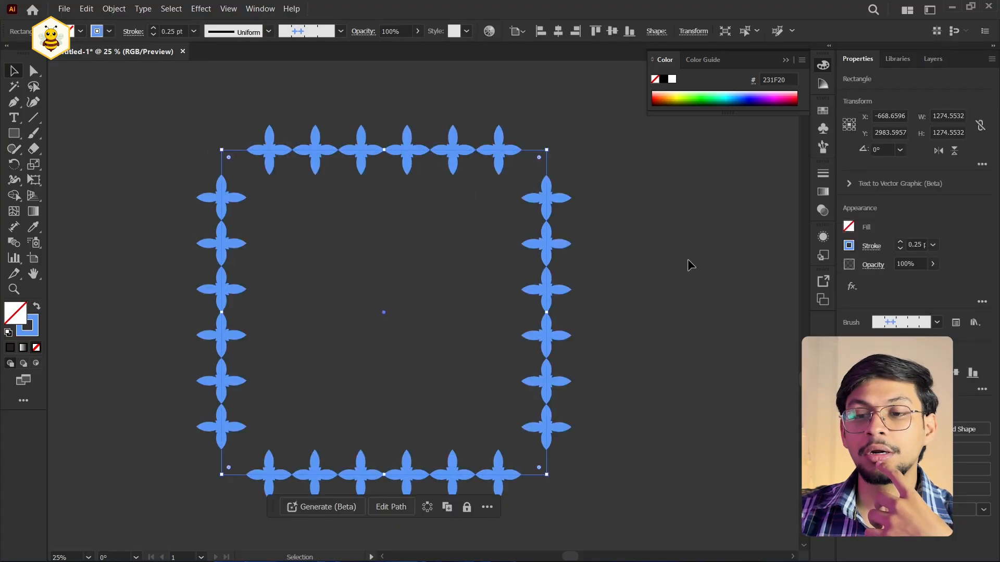
pyautogui.click(683, 239)
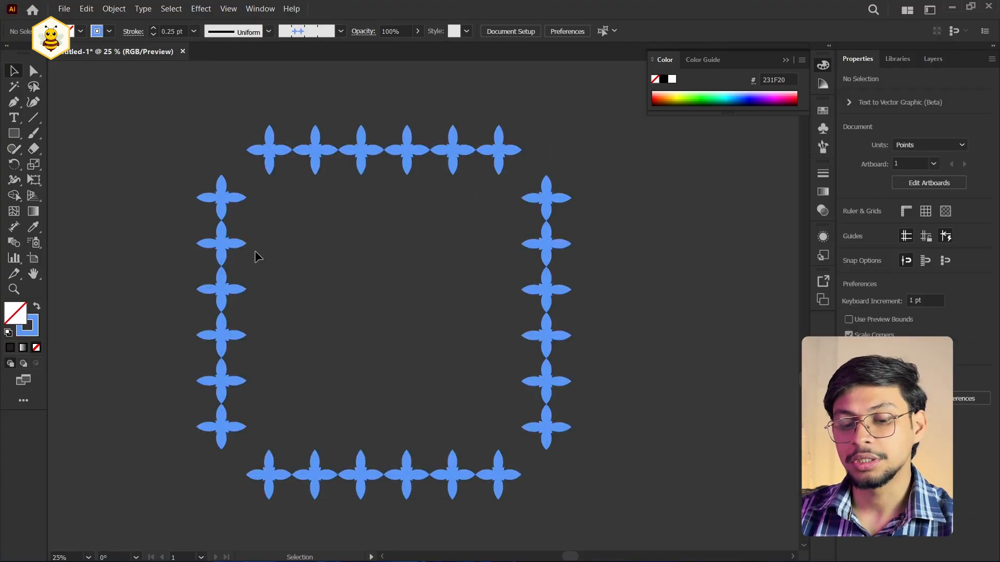
# Ungroup the single flower beside the white square.
pyautogui.scroll(2, 210, 204)
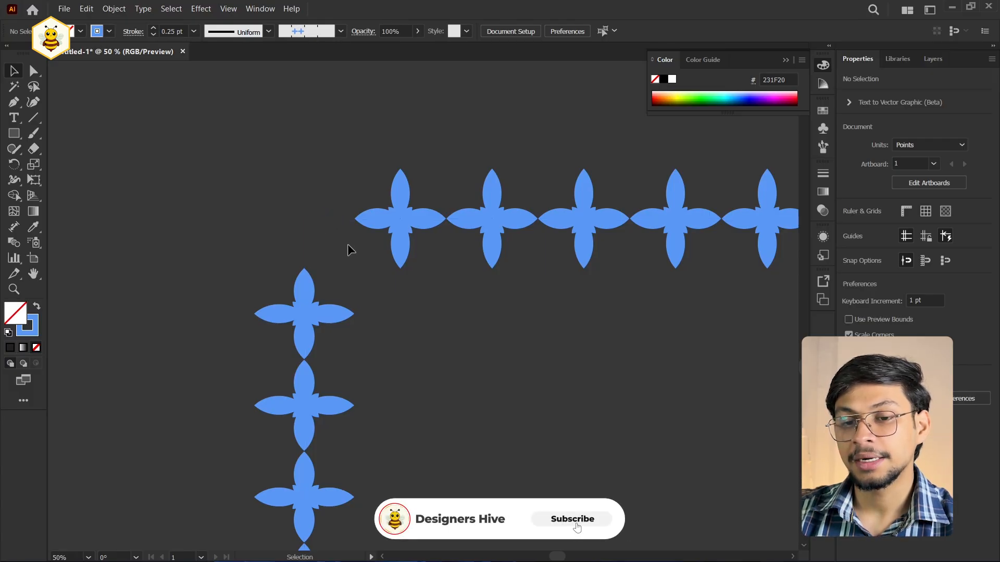
pyautogui.press('space')
pyautogui.scroll(-5, 327, 248)
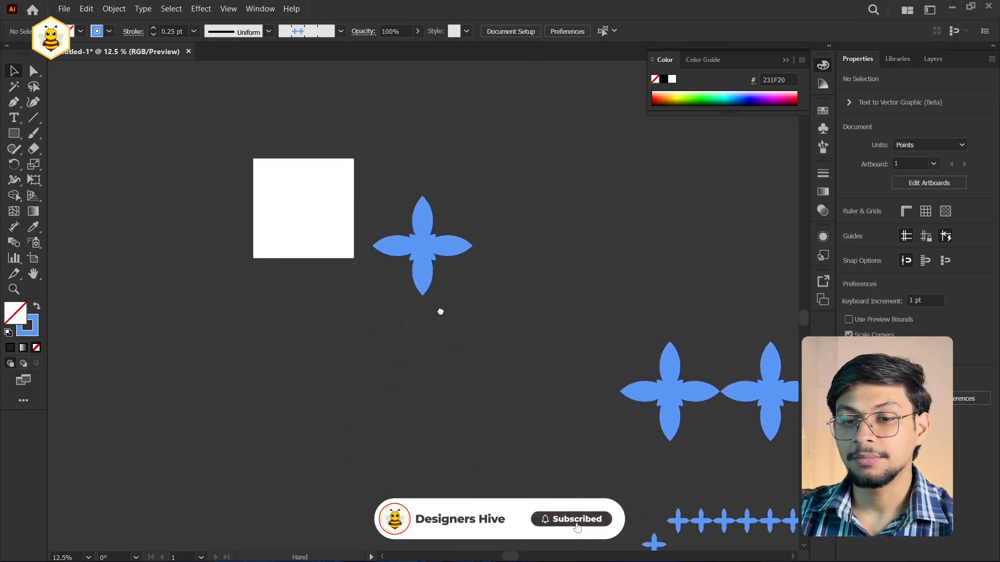
pyautogui.scroll(3, 440, 310)
pyautogui.hscroll(3, 474, 359)
pyautogui.click(391, 324)
pyautogui.moveTo(391, 324); pyautogui.dragTo(396, 271)
pyautogui.click(553, 319)
pyautogui.click(423, 285)
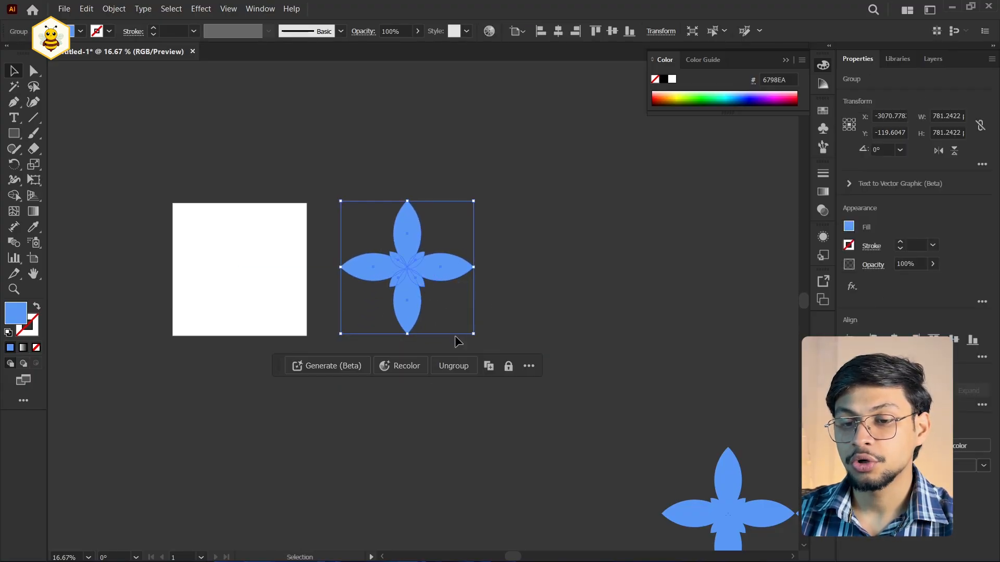
pyautogui.click(367, 308)
pyautogui.scroll(3, 367, 308)
pyautogui.moveTo(485, 345); pyautogui.dragTo(449, 346)
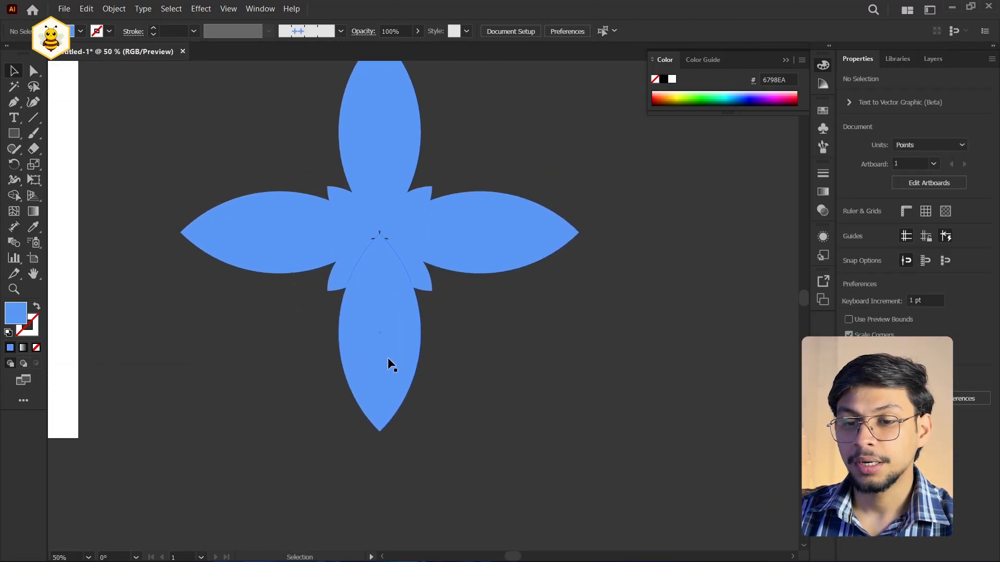
# Ungroup the large petals of the single flower and delete its bottom petal.
pyautogui.click(387, 358)
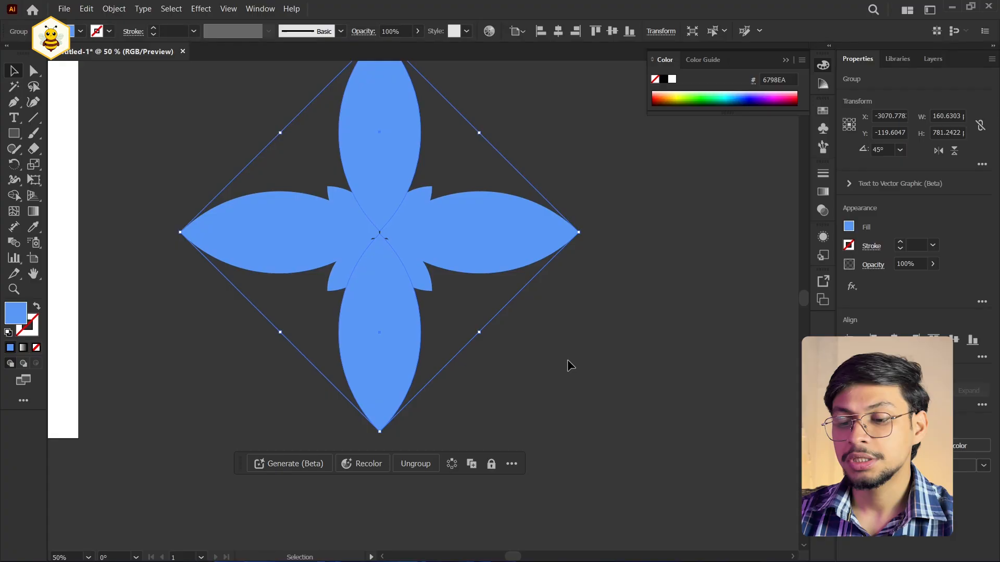
pyautogui.click(418, 460)
pyautogui.click(565, 396)
pyautogui.moveTo(386, 352); pyautogui.dragTo(532, 436)
pyautogui.press('Delete')
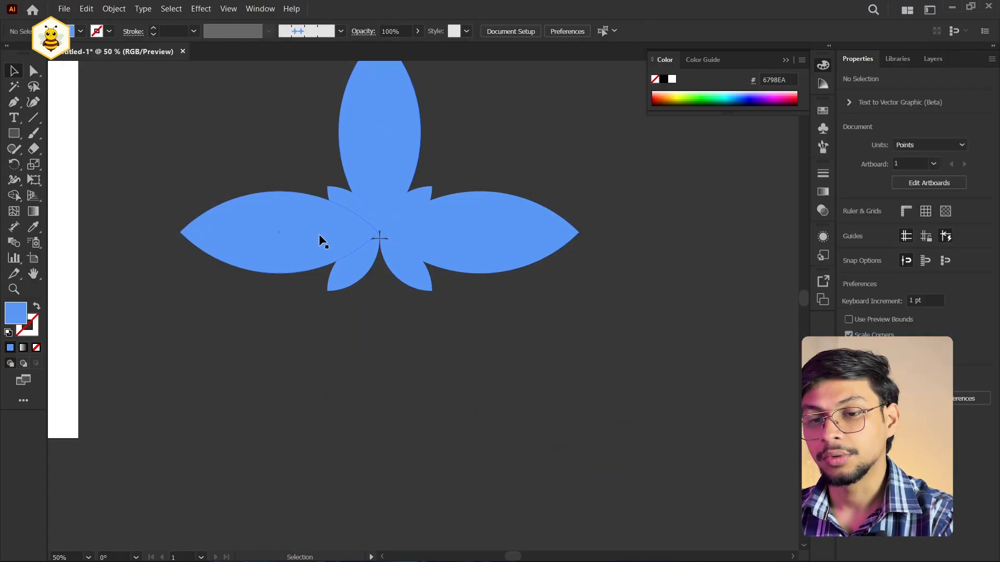
# Group the remaining petals and rotate the group by 45°.
pyautogui.hotkey('ctrl', 'a')
pyautogui.scroll(-2, 417, 240)
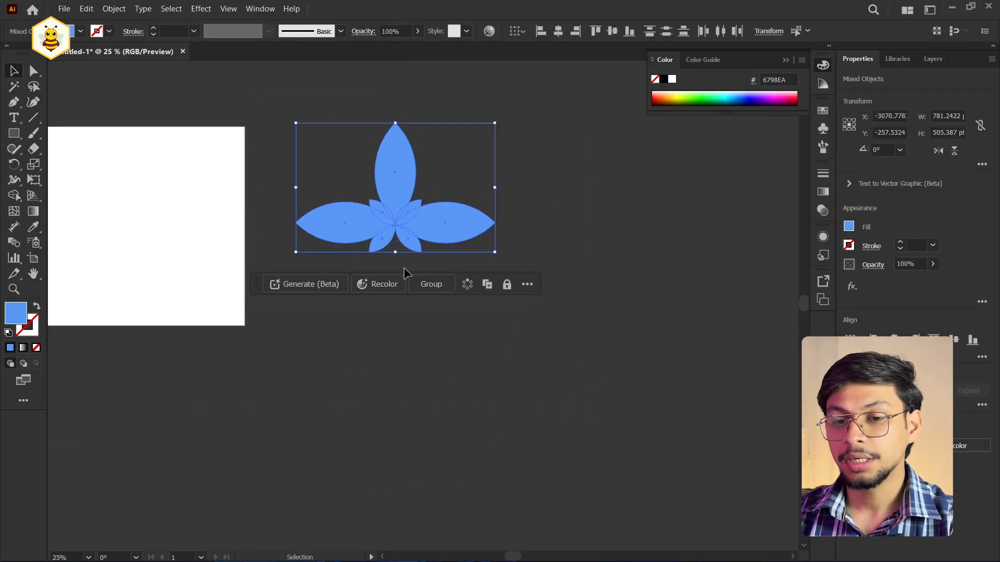
pyautogui.click(431, 286)
pyautogui.moveTo(498, 256); pyautogui.dragTo(508, 175)
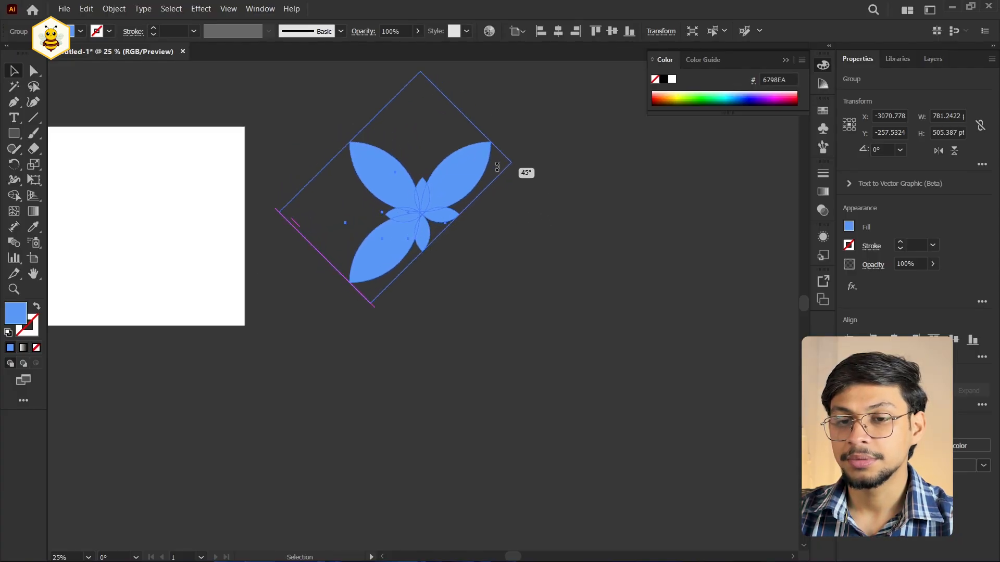
# Place the three-petal group over the white square, bring it to the front and enlarge it to about 763 pt.
pyautogui.scroll(-1, 463, 247)
pyautogui.hscroll(-3, 464, 247)
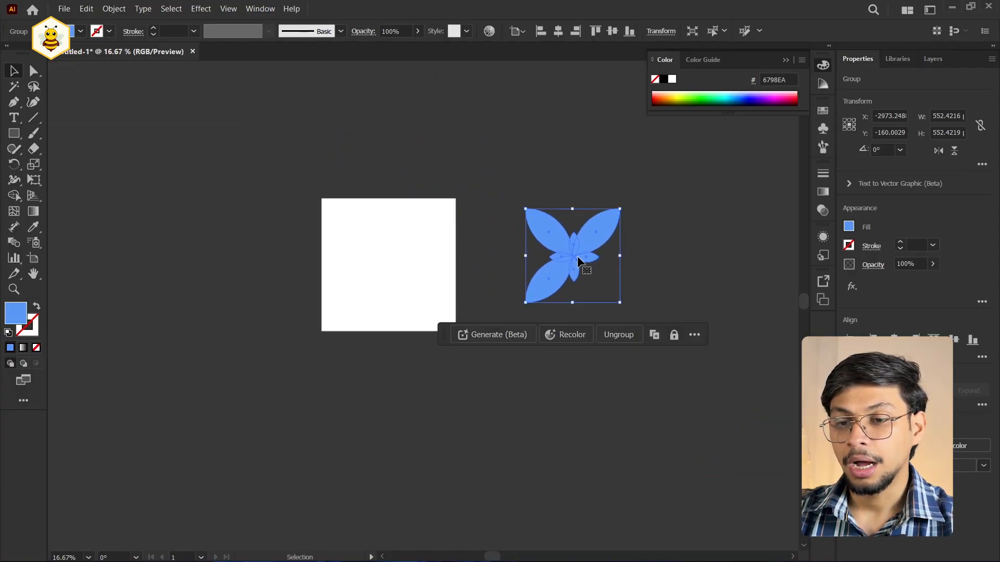
pyautogui.moveTo(572, 266); pyautogui.dragTo(389, 250)
pyautogui.hotkey('ctrl', 'shift', ']')
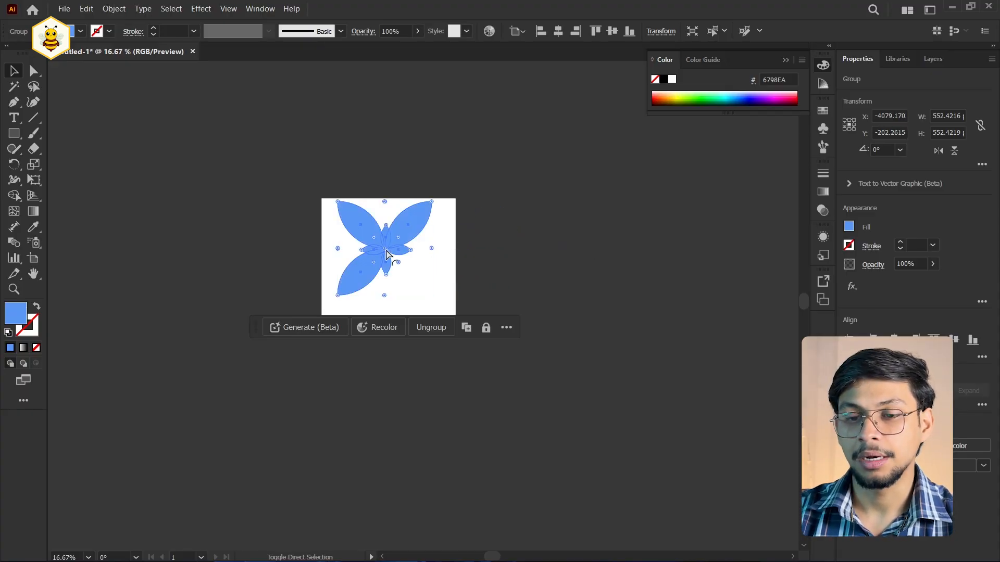
pyautogui.scroll(2, 365, 251)
pyautogui.moveTo(426, 226); pyautogui.dragTo(394, 218)
pyautogui.moveTo(467, 331); pyautogui.dragTo(536, 419)
pyautogui.scroll(1, 482, 357)
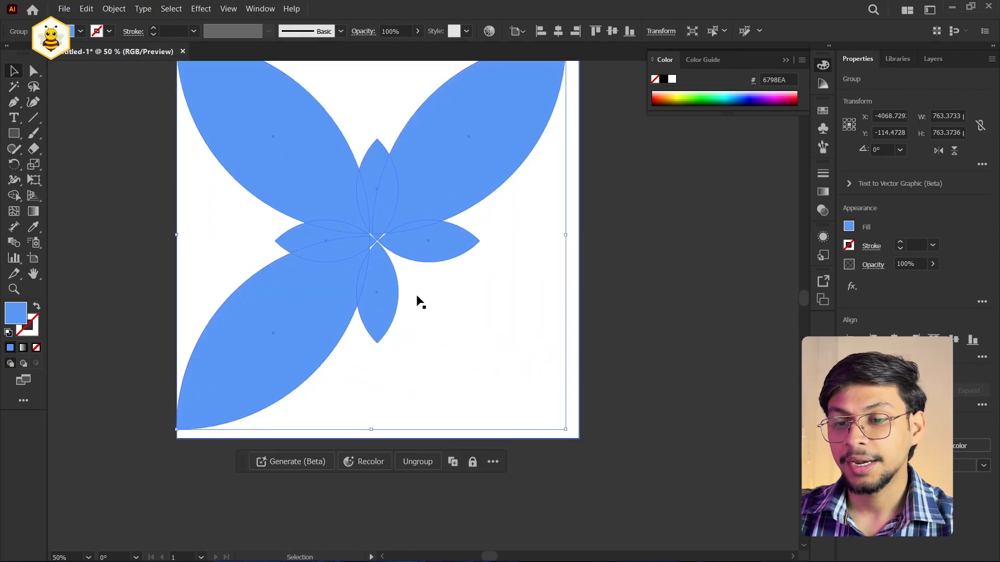
pyautogui.moveTo(347, 268); pyautogui.dragTo(350, 273)
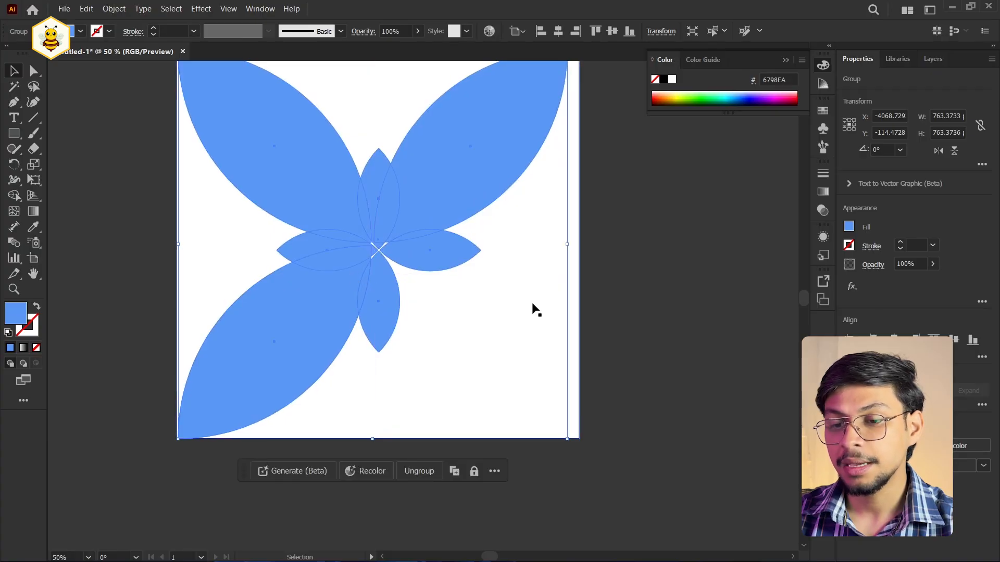
# Stretch the three-petal group so that its petal tips meet the edges of the white square.
pyautogui.scroll(3, 531, 308)
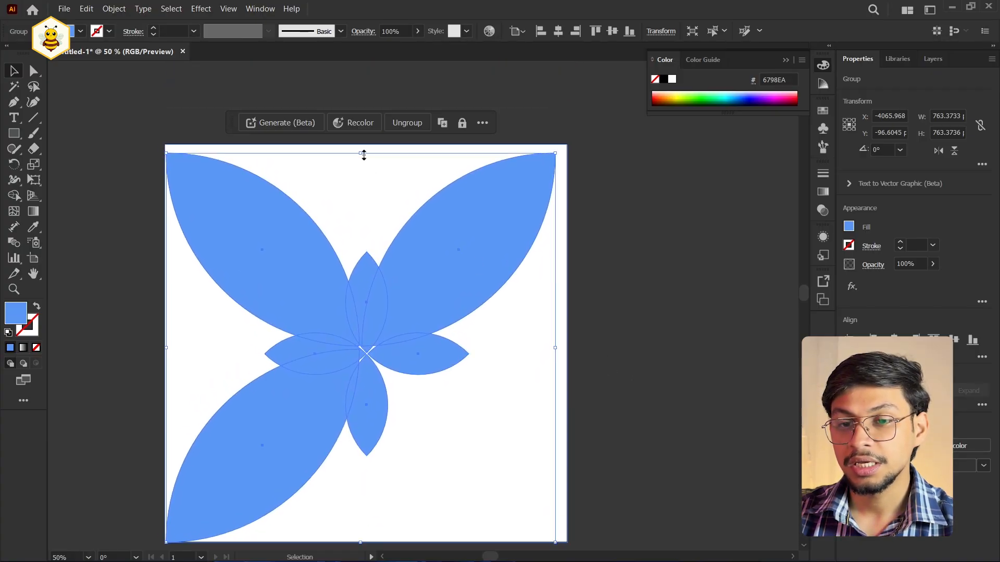
pyautogui.moveTo(364, 155); pyautogui.dragTo(364, 147)
pyautogui.moveTo(166, 343); pyautogui.dragTo(166, 345)
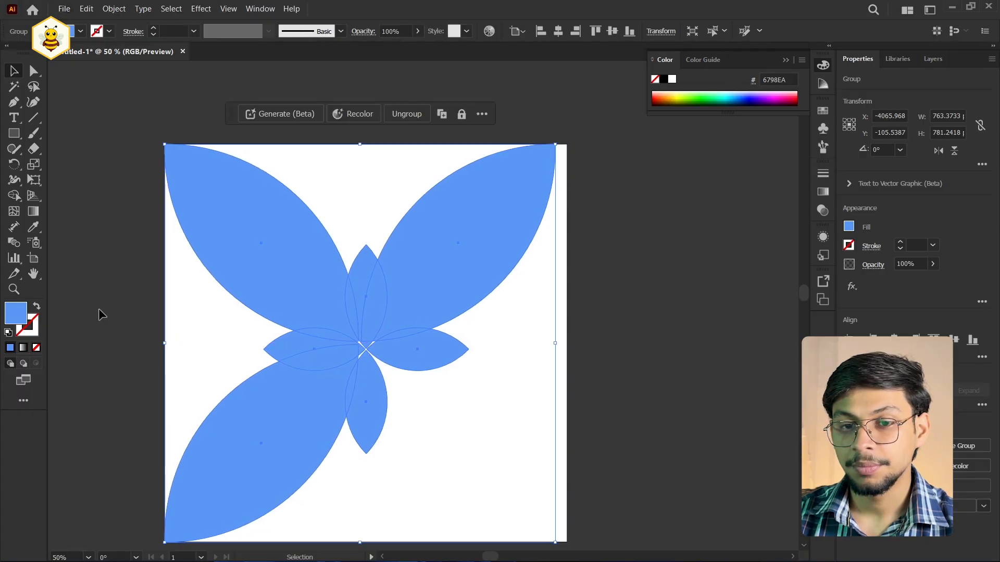
pyautogui.click(99, 313)
pyautogui.click(449, 357)
pyautogui.moveTo(555, 346); pyautogui.dragTo(567, 345)
pyautogui.click(612, 340)
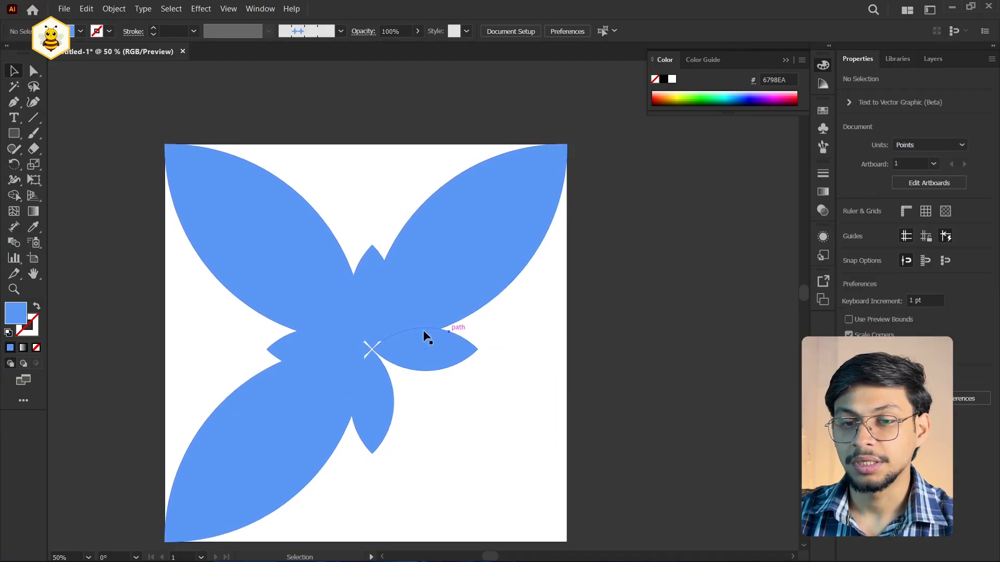
# Remove the white square's fill and stroke, and group it with the petals as a corner tile.
pyautogui.click(416, 155)
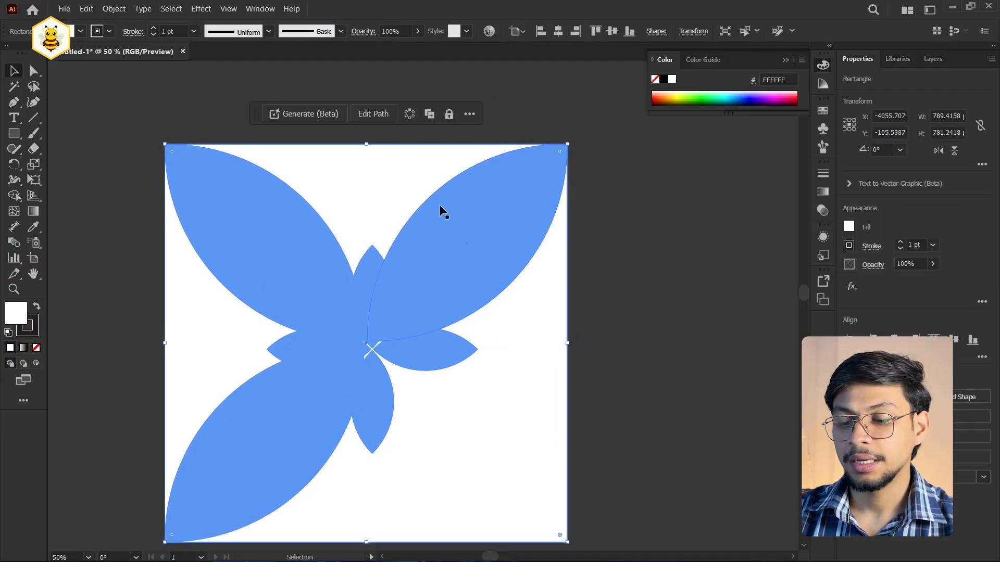
pyautogui.press('/')
pyautogui.press('x')
pyautogui.press('/')
pyautogui.scroll(-3, 251, 268)
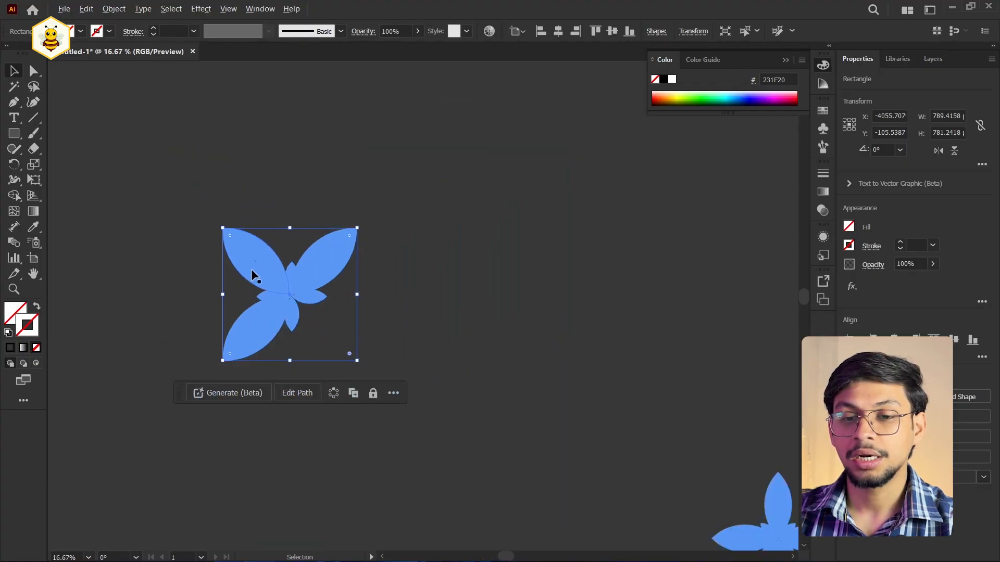
pyautogui.hotkey('ctrl', 'a')
pyautogui.click(471, 348)
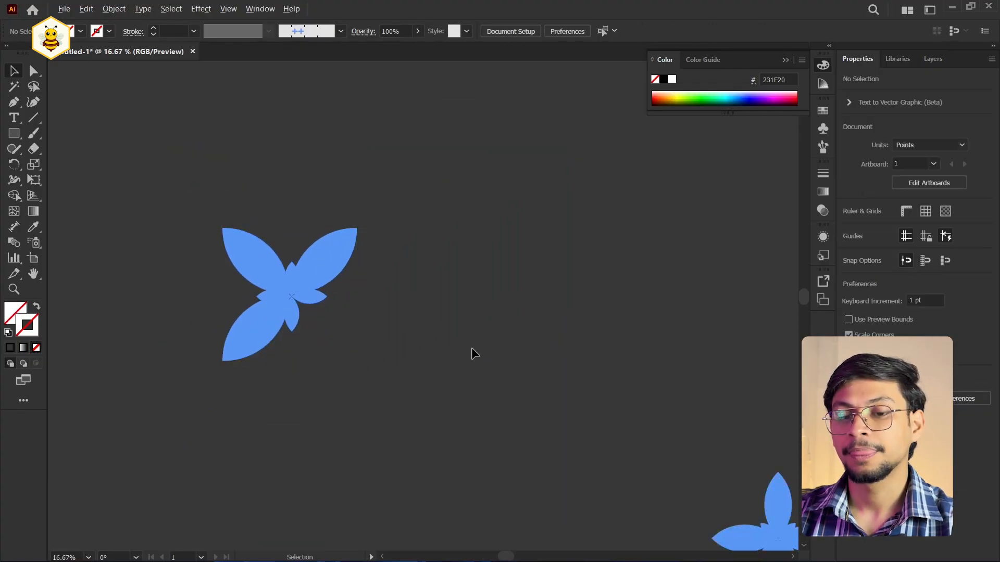
# Move the grouped corner tile beside the flower pair and the brushed square.
pyautogui.scroll(-2, 470, 348)
pyautogui.moveTo(524, 421); pyautogui.dragTo(462, 241)
pyautogui.moveTo(314, 134); pyautogui.dragTo(334, 335)
pyautogui.moveTo(425, 222); pyautogui.dragTo(432, 192)
pyautogui.moveTo(445, 334); pyautogui.dragTo(333, 261)
pyautogui.moveTo(223, 251); pyautogui.dragTo(292, 235)
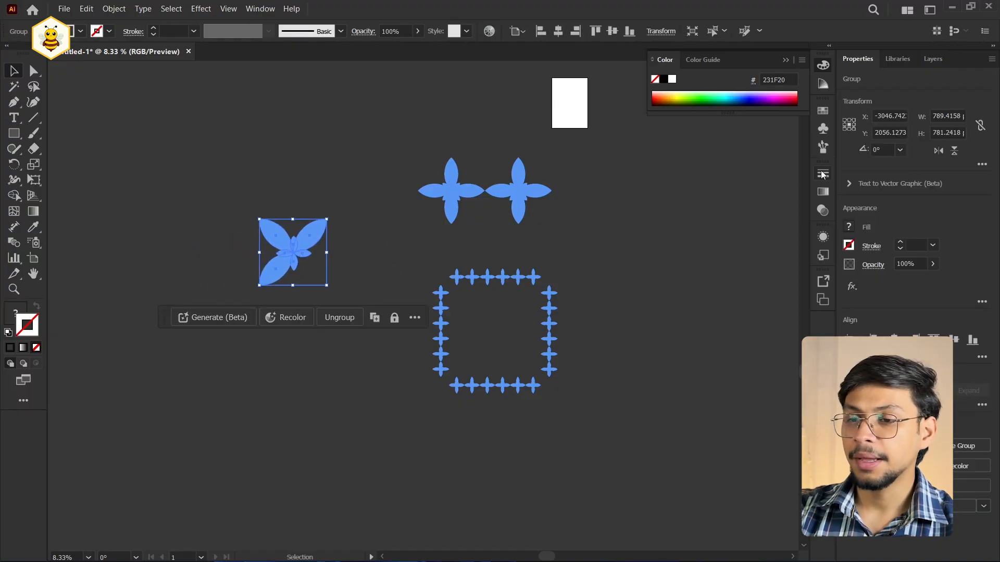
# Add the three-petal corner tile to the flower pattern brush as its outer corner tile and apply the change to existing strokes.
pyautogui.click(822, 147)
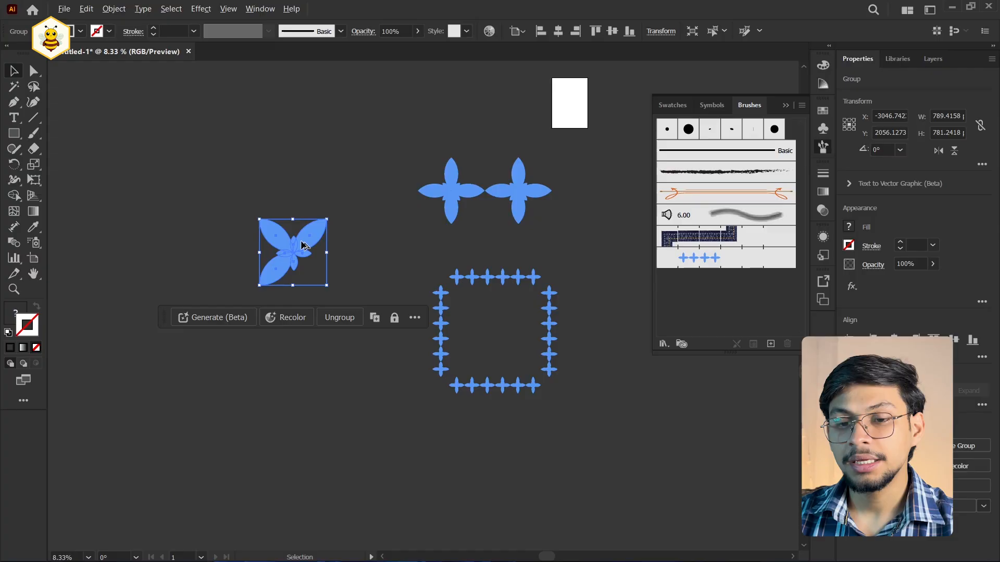
pyautogui.moveTo(304, 245)
pyautogui.mouseDown()
pyautogui.moveTo(283, 259)
pyautogui.moveTo(357, 295)
pyautogui.moveTo(476, 321)
pyautogui.moveTo(663, 283)
pyautogui.mouseUp()
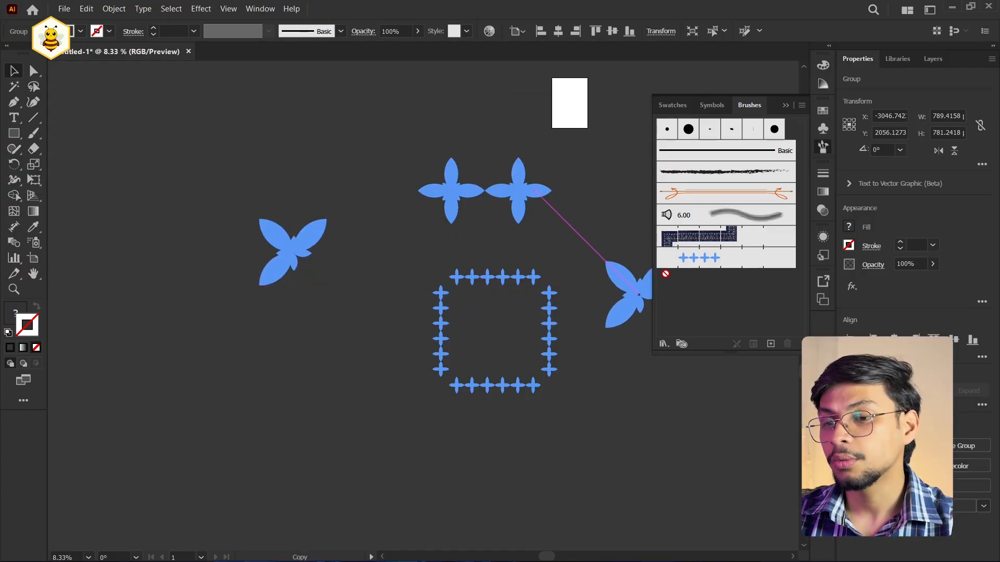
pyautogui.moveTo(673, 282); pyautogui.dragTo(668, 258)
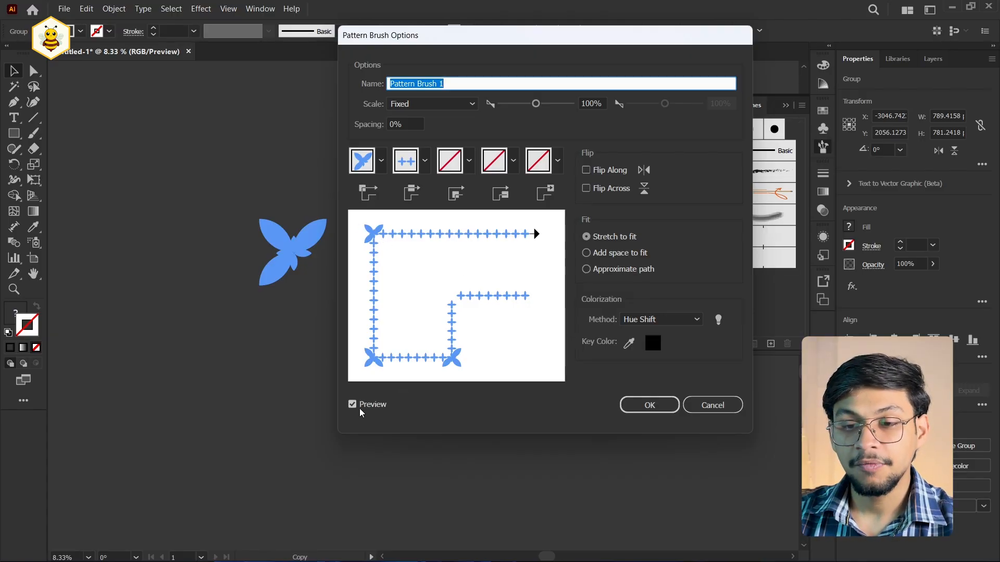
pyautogui.moveTo(573, 38); pyautogui.dragTo(817, 13)
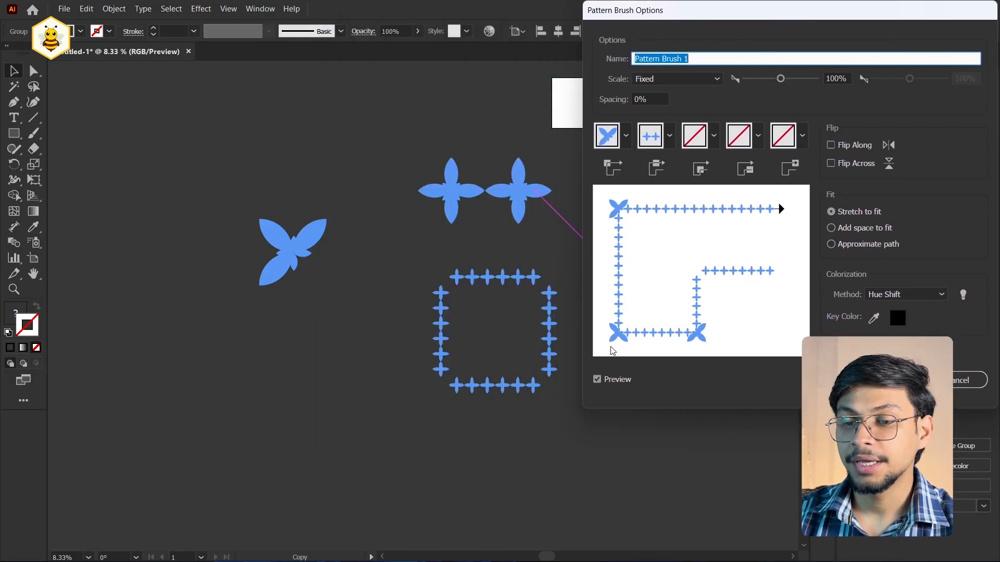
pyautogui.click(598, 384)
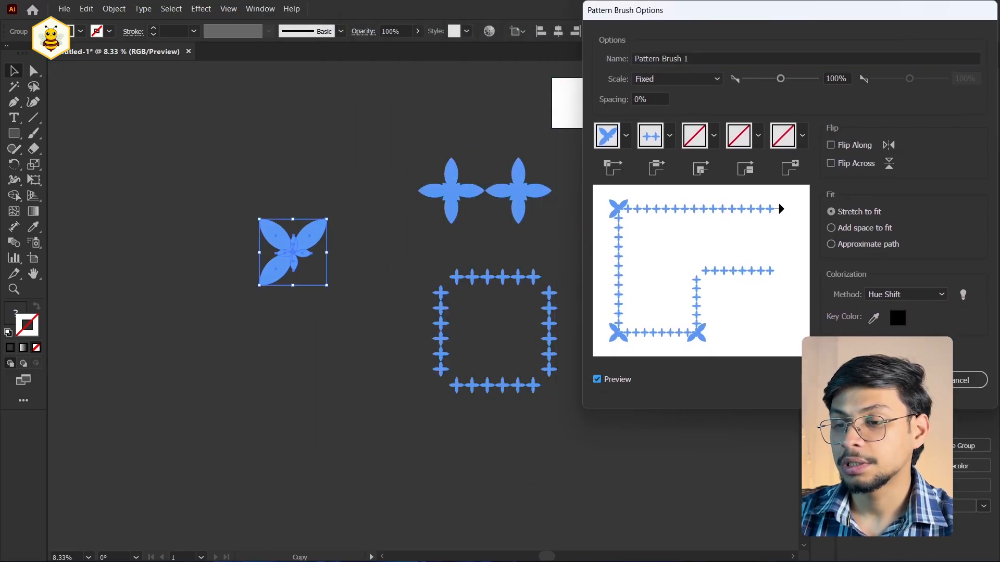
pyautogui.click(967, 359)
pyautogui.click(498, 311)
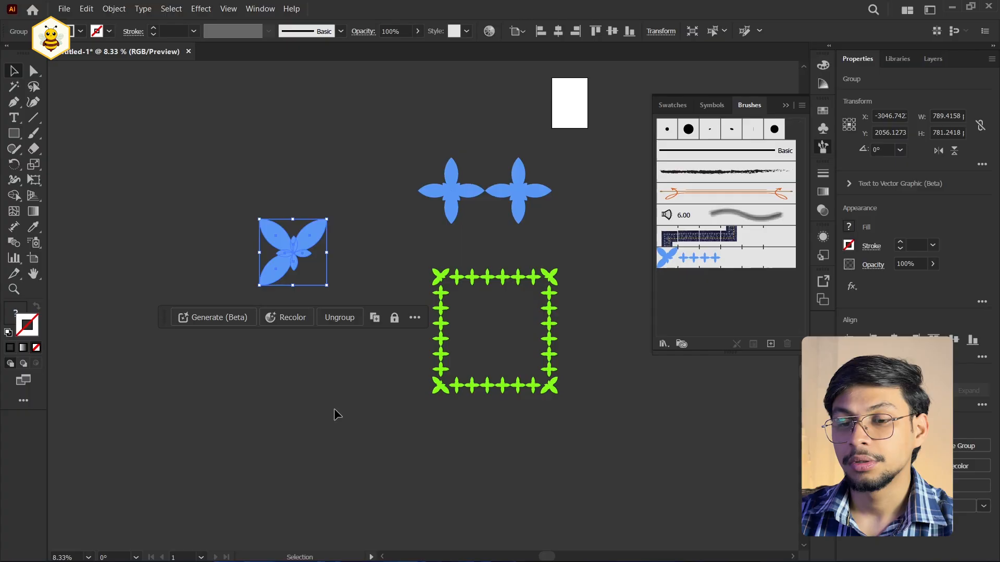
# Set the stroke colour of the flower-brushed square to 0068FF.
pyautogui.click(475, 322)
pyautogui.hotkey('ctrl', '=')
pyautogui.click(423, 244)
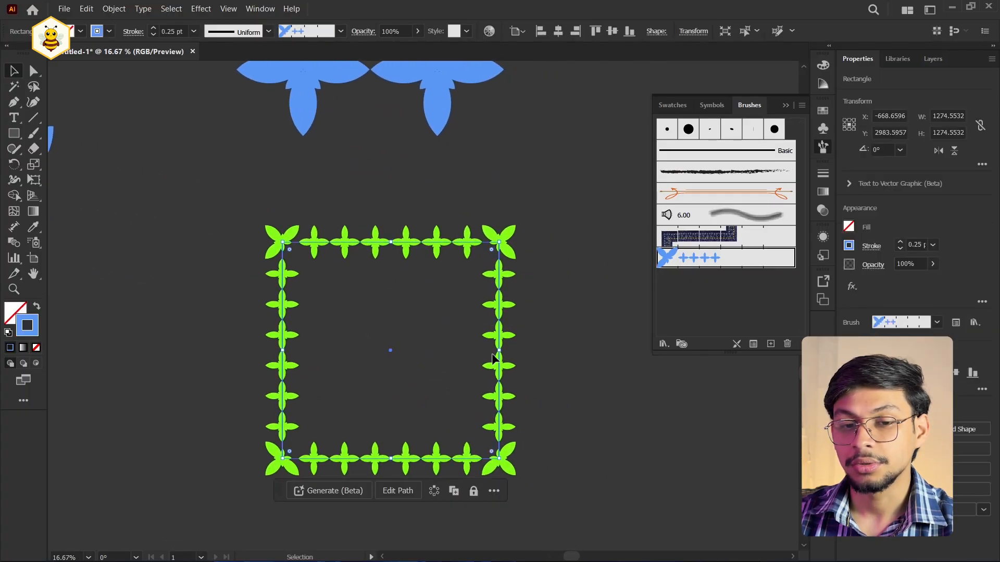
pyautogui.doubleClick(32, 332)
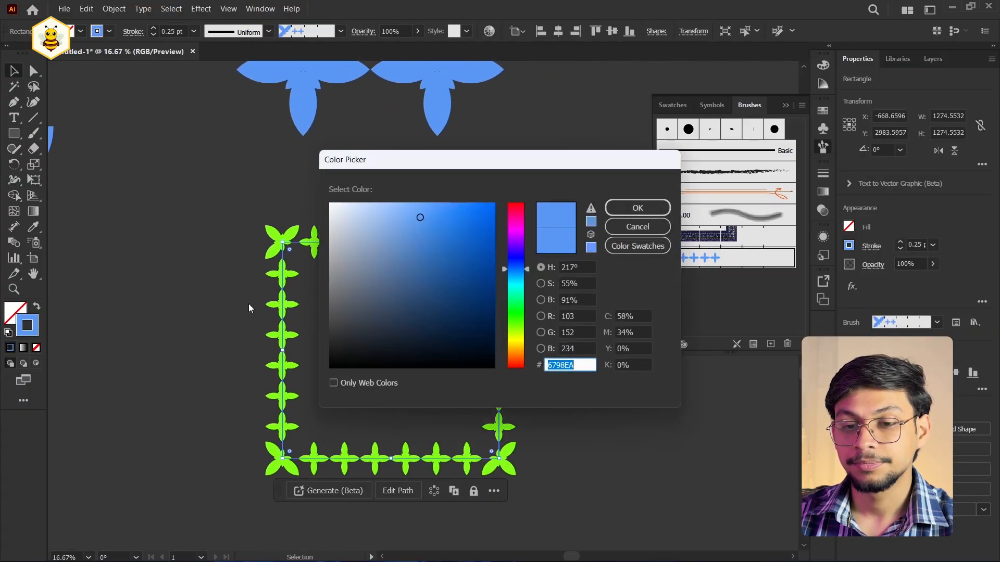
pyautogui.write('0068FF')
pyautogui.click(656, 207)
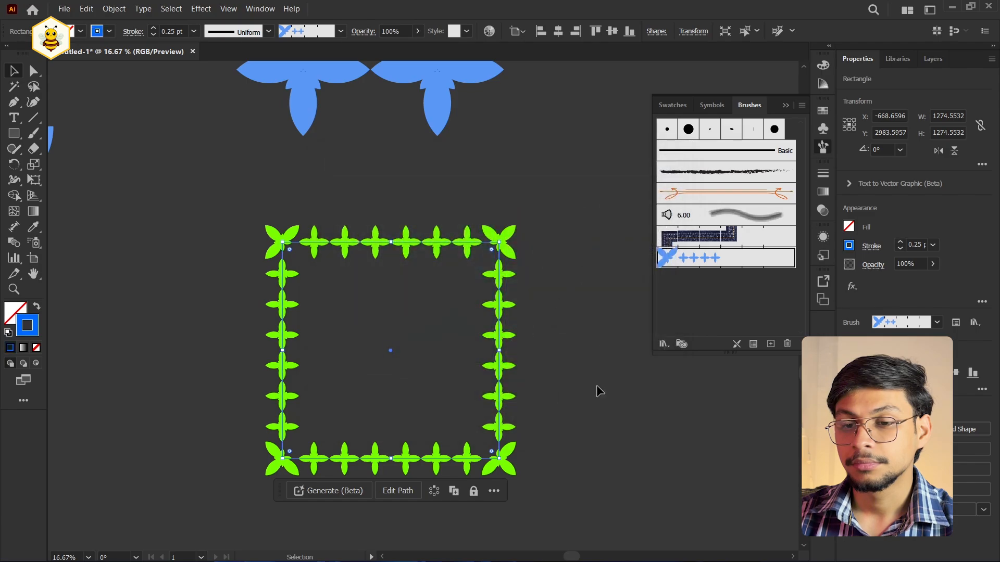
pyautogui.click(595, 386)
pyautogui.click(416, 232)
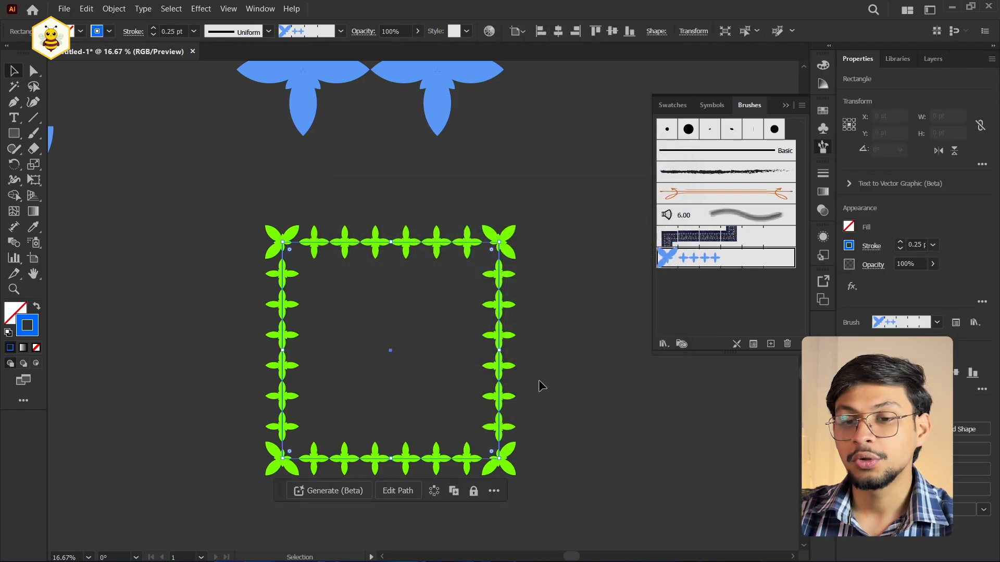
pyautogui.doubleClick(27, 326)
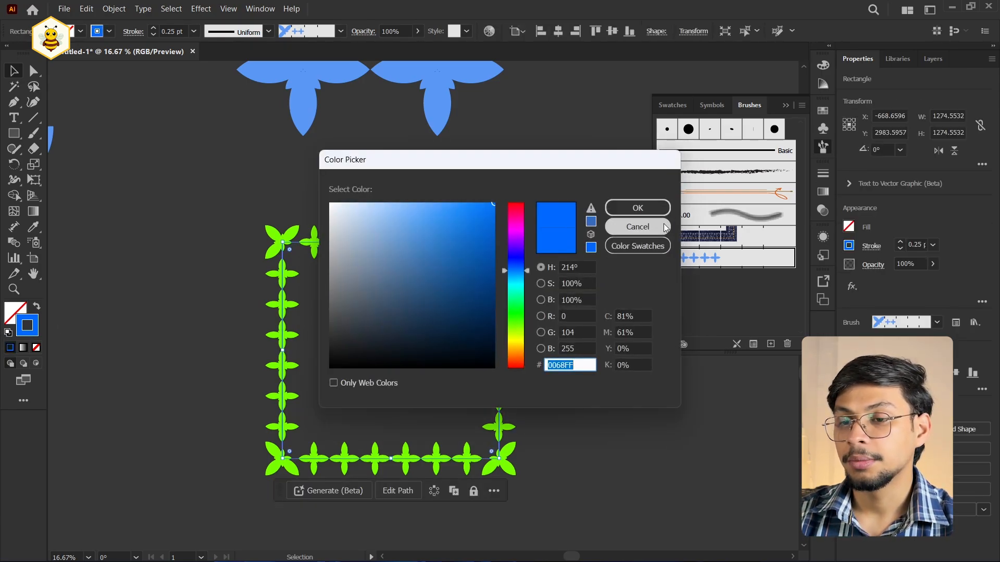
pyautogui.click(632, 227)
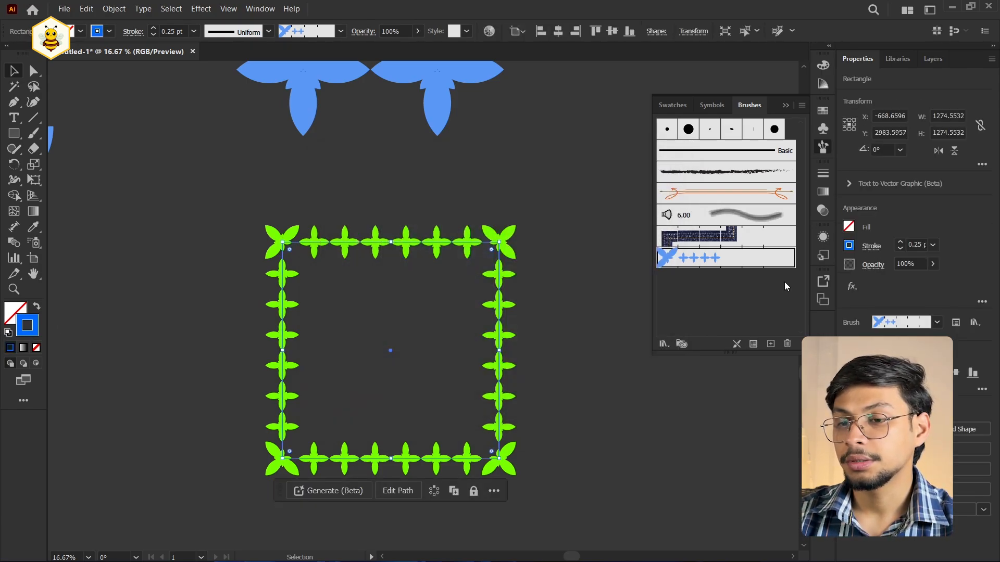
# Set the flower pattern brush's colorization method to Tints and apply the change to the existing brush strokes.
pyautogui.doubleClick(761, 264)
pyautogui.click(904, 296)
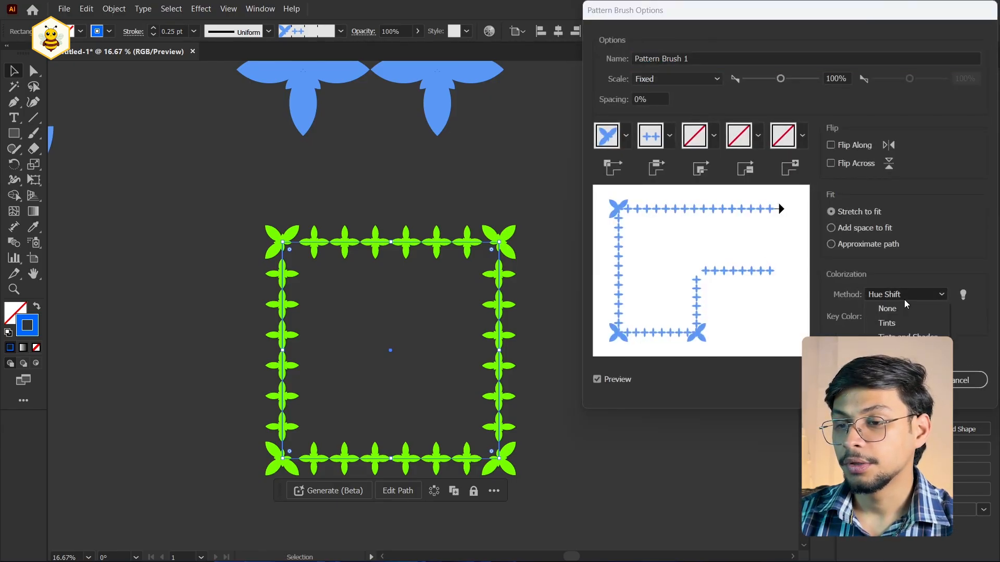
pyautogui.click(886, 323)
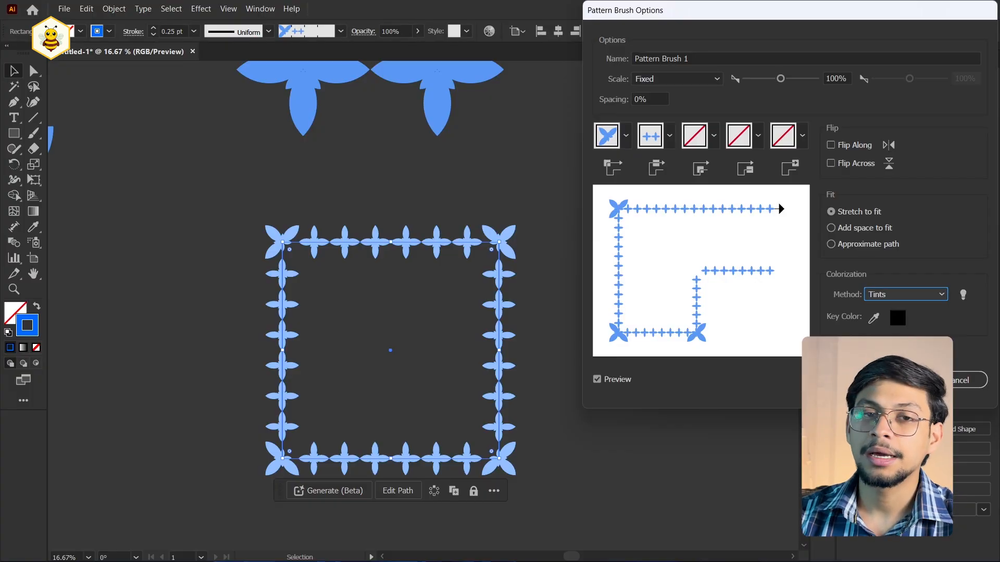
pyautogui.press('Return')
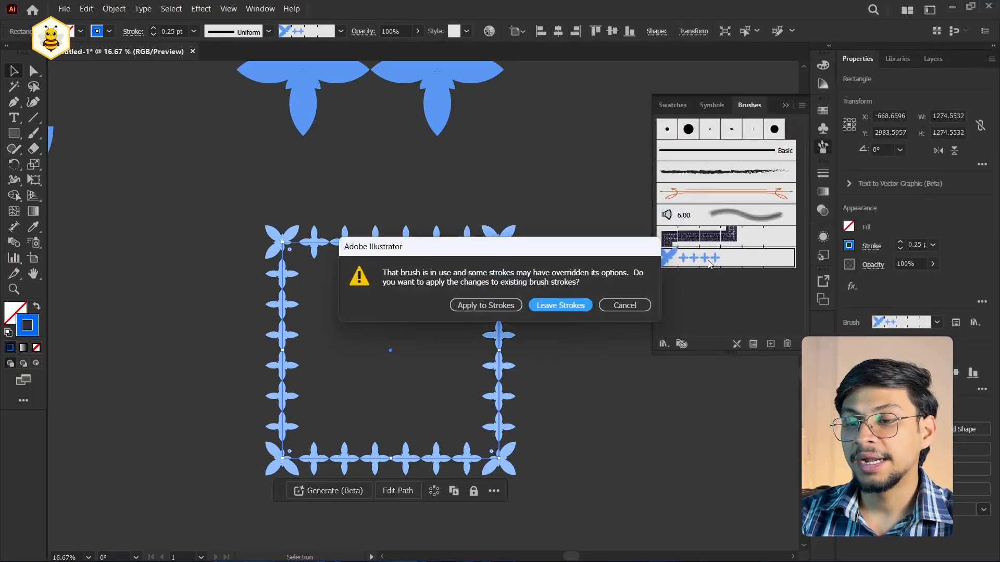
pyautogui.click(480, 305)
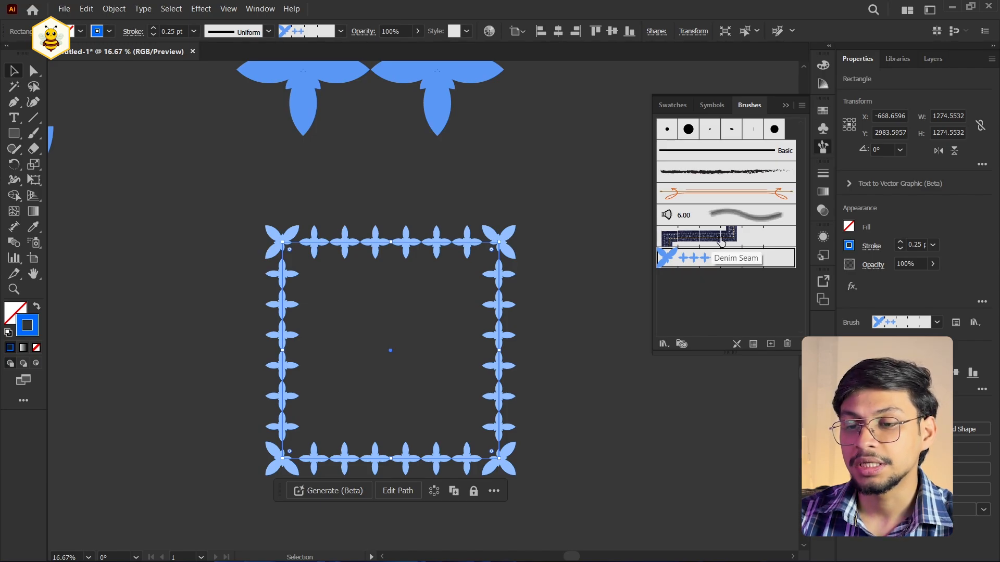
# Try the Denim Seam pattern brush on the square path, and delete the square.
pyautogui.click(671, 239)
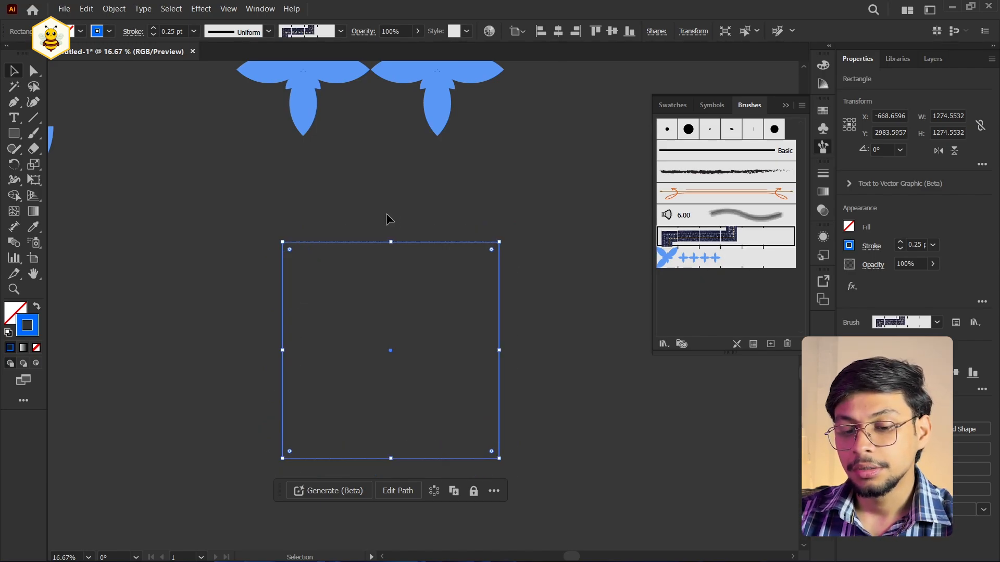
pyautogui.click(598, 175)
pyautogui.moveTo(357, 214); pyautogui.dragTo(580, 418)
pyautogui.press('Delete')
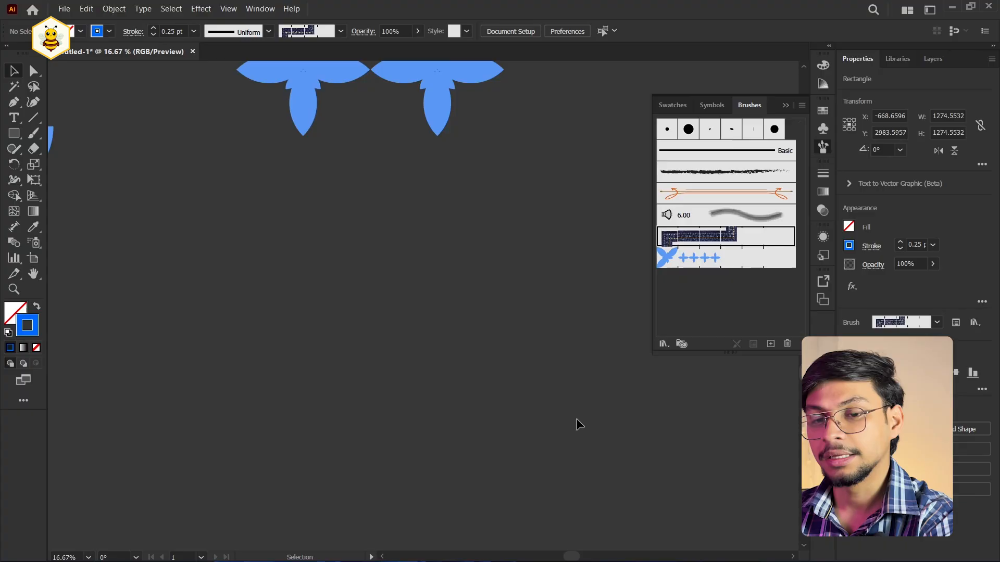
# Paint a wavy horizontal stroke with the Denim Seam brush below the flower pair and set its stroke weight to 7 pt.
pyautogui.click(34, 135)
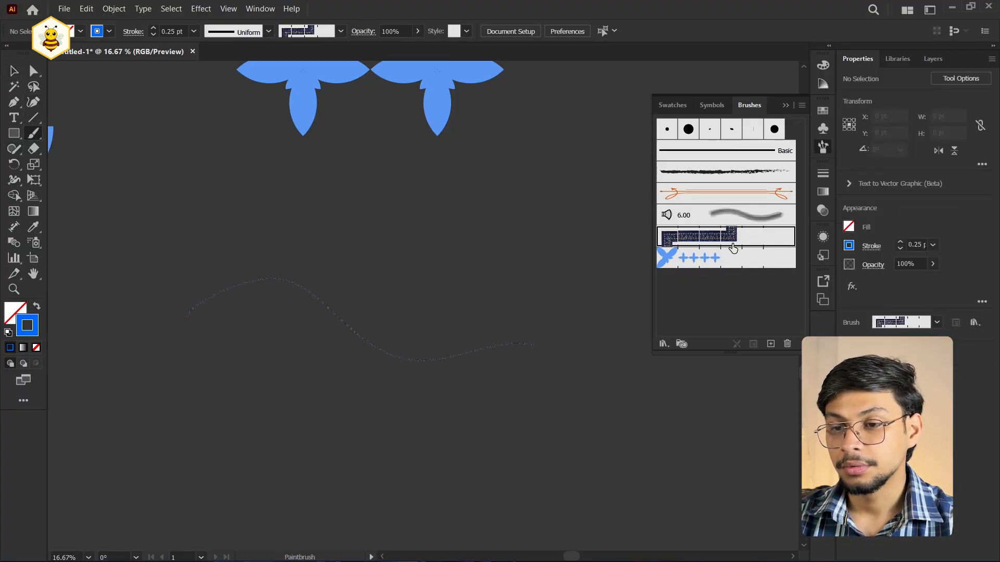
pyautogui.click(900, 242)
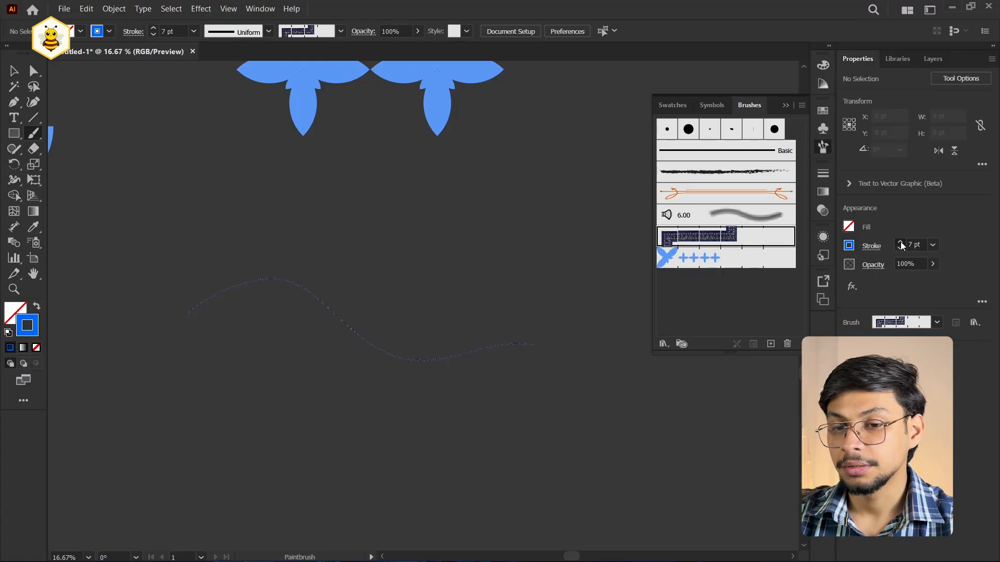
pyautogui.press('v')
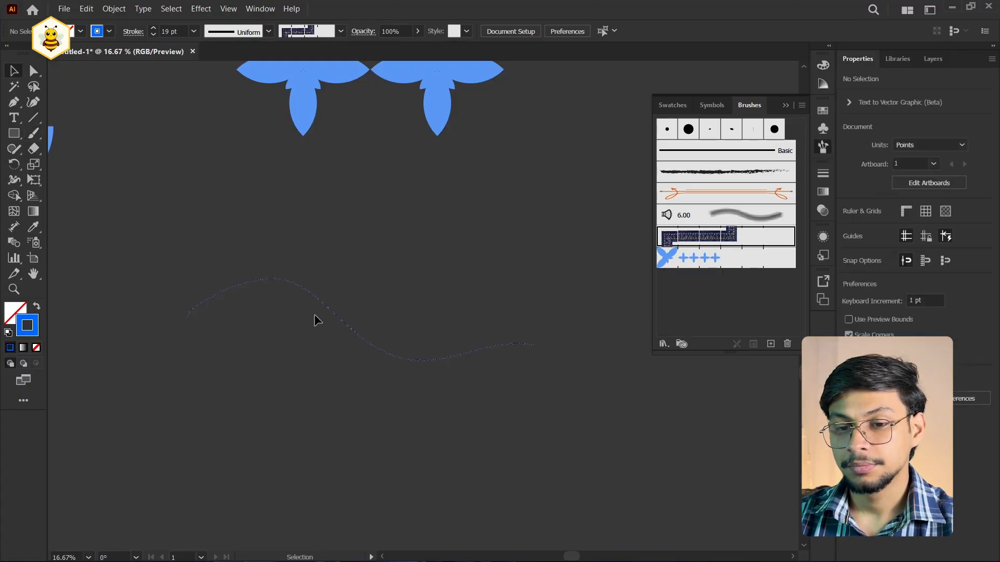
pyautogui.click(318, 304)
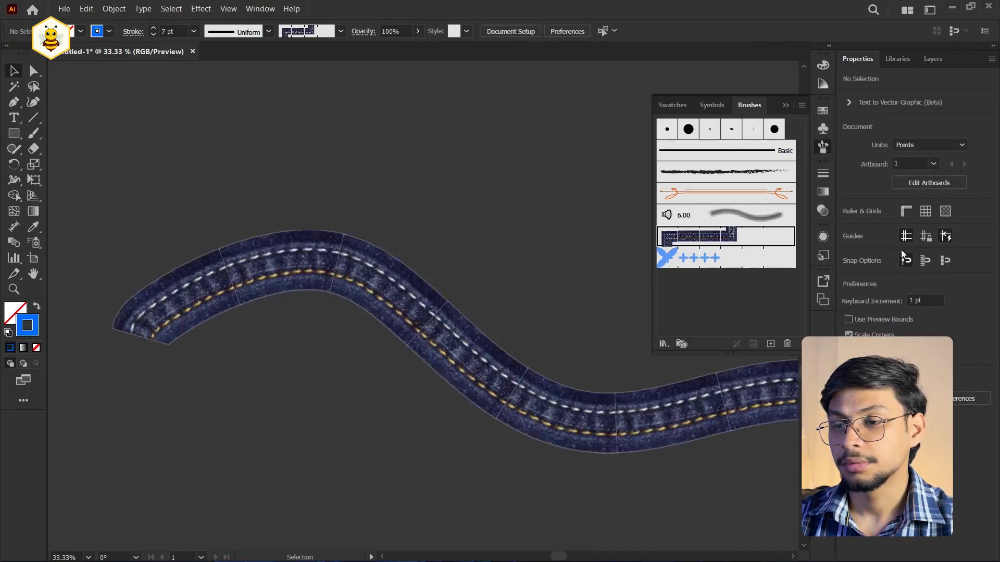
# Examine the denim stroke up close along its length, checking the stitching, the tile joins and both ends.
pyautogui.scroll(-3, 339, 333)
pyautogui.moveTo(431, 373); pyautogui.dragTo(315, 364)
pyautogui.scroll(3, 315, 365)
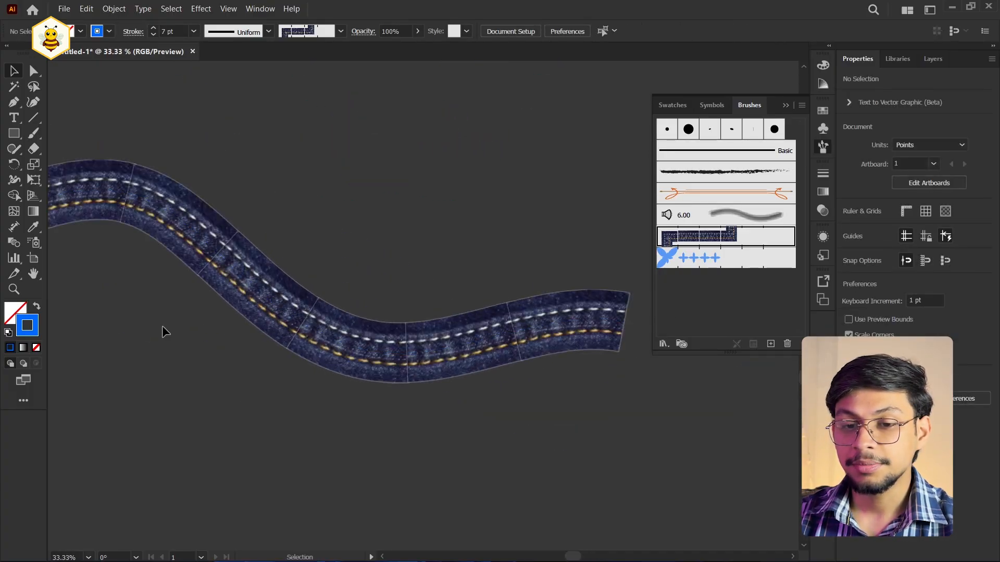
pyautogui.hotkey('ctrl', 'a')
pyautogui.hotkey('ctrl', 'shift', 'a')
pyautogui.scroll(5, 470, 220)
pyautogui.scroll(-2, 421, 341)
pyautogui.hscroll(4, 421, 341)
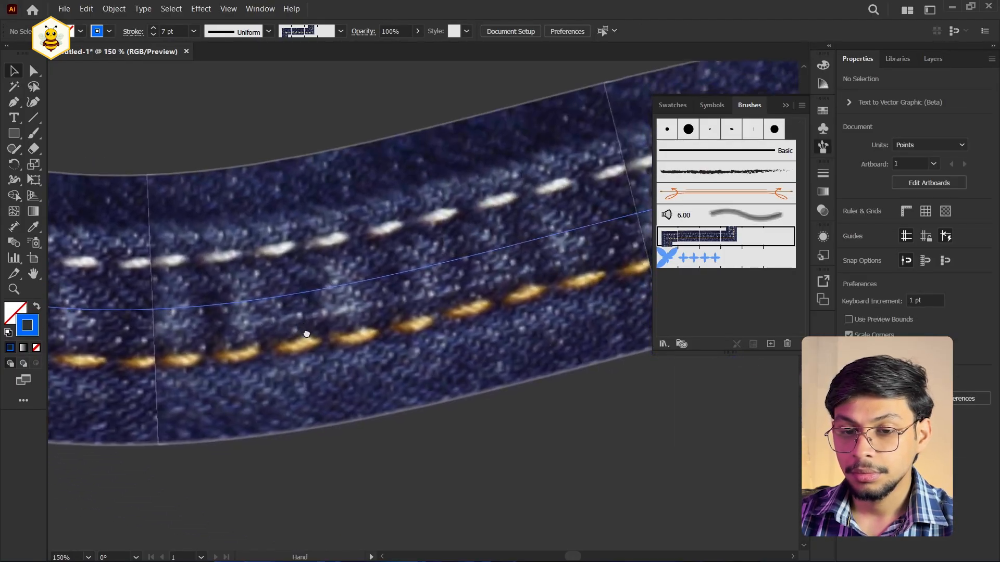
pyautogui.scroll(-3, 173, 406)
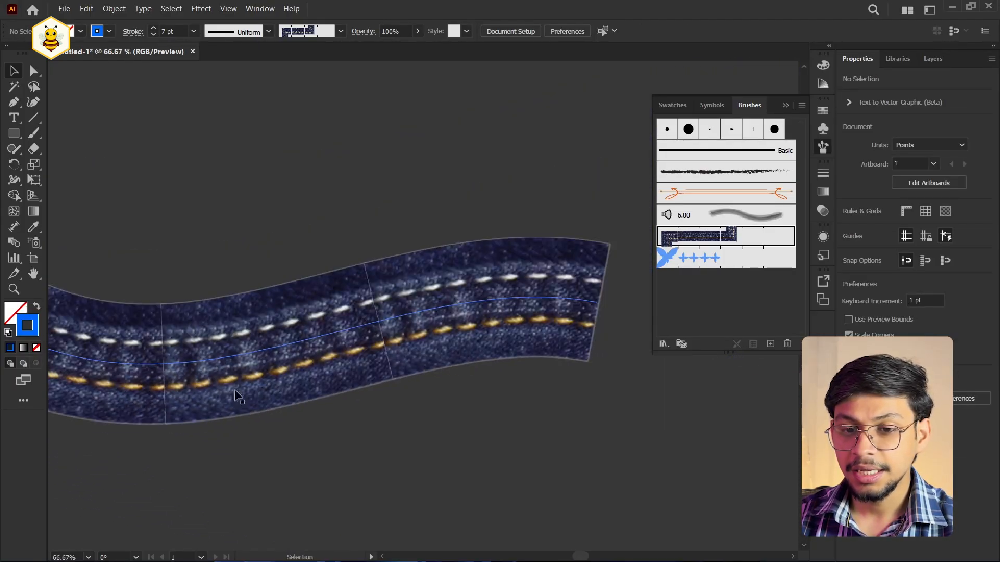
pyautogui.hscroll(4, 173, 406)
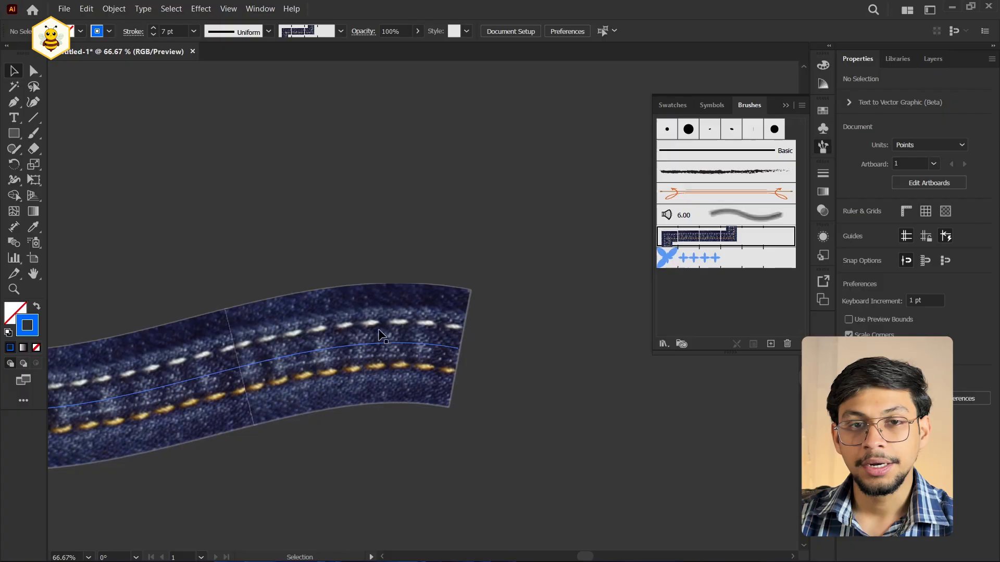
pyautogui.scroll(-2, 324, 255)
pyautogui.scroll(-3, 172, 306)
pyautogui.scroll(1, 227, 302)
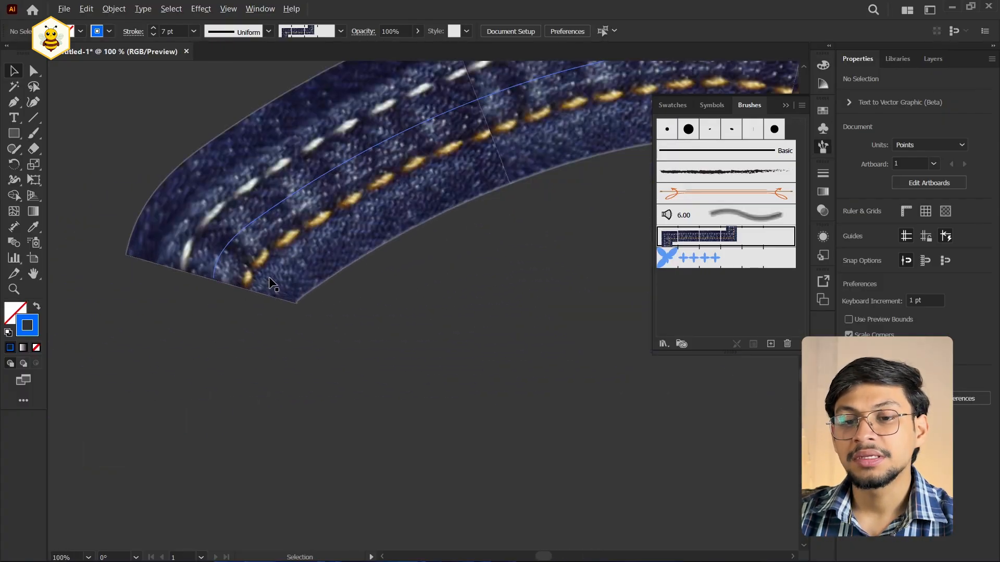
pyautogui.scroll(-3, 267, 284)
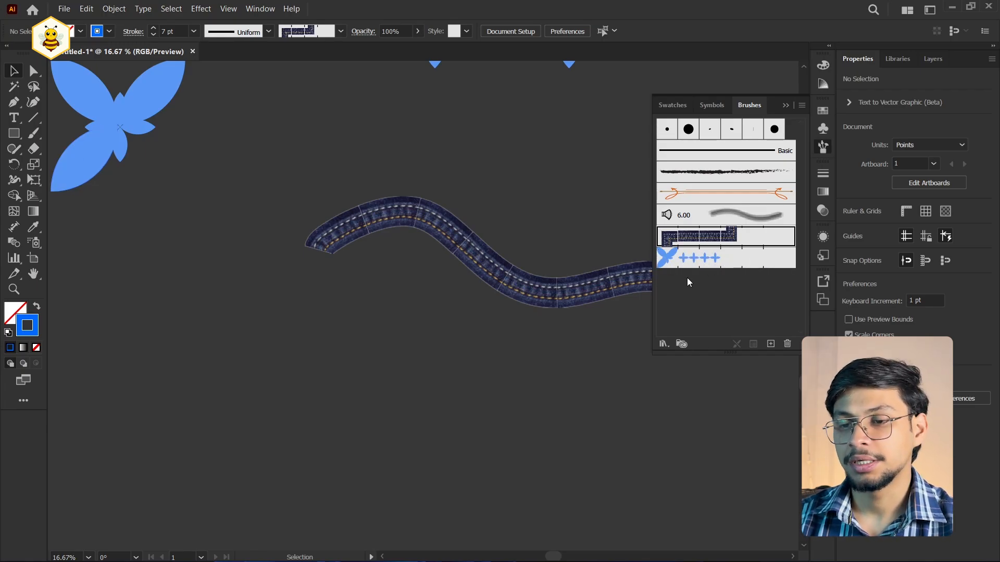
# Delete all artwork on the canvas, including the flower pair, the corner tile and the denim stroke.
pyautogui.click(682, 258)
pyautogui.scroll(-3, 322, 333)
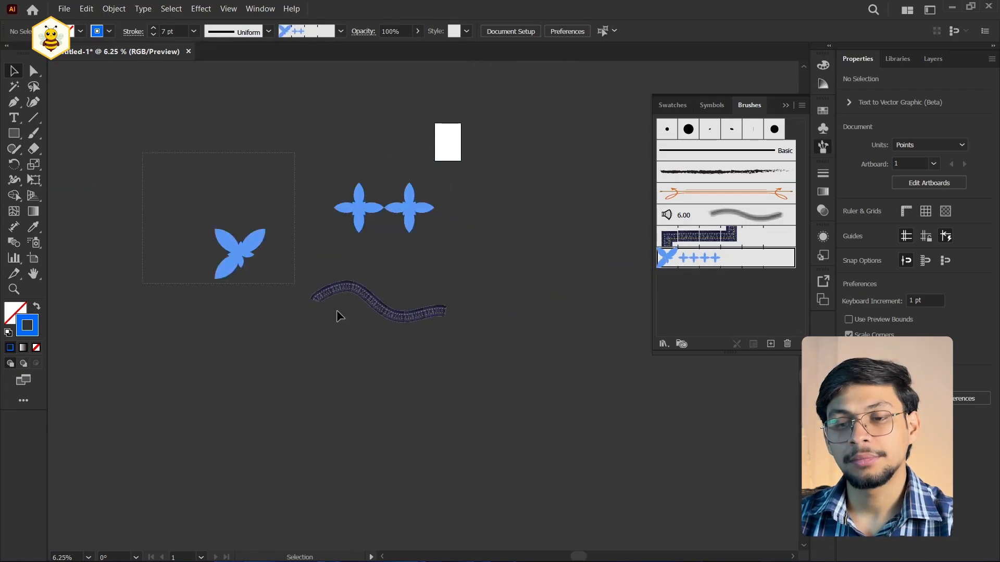
pyautogui.hotkey('ctrl', 'a')
pyautogui.press('Delete')
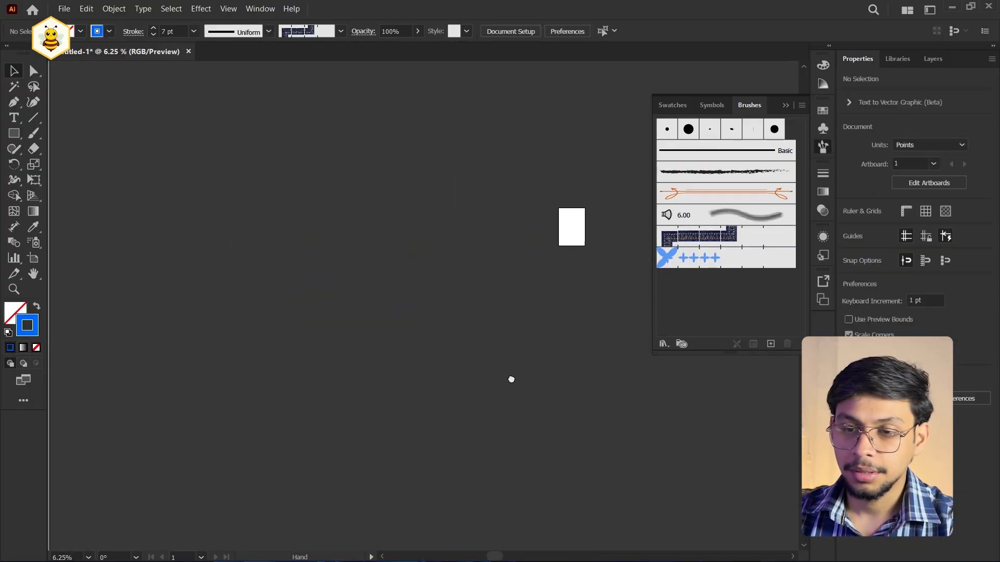
# Delete the custom flower pattern brush from the document's brushes.
pyautogui.scroll(3, 489, 290)
pyautogui.click(778, 260)
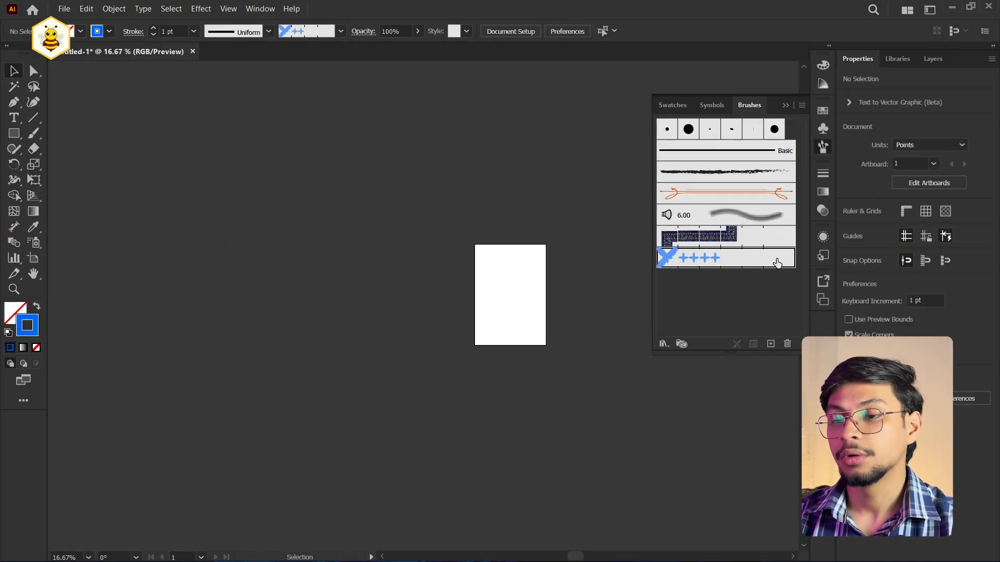
pyautogui.click(788, 343)
pyautogui.click(492, 307)
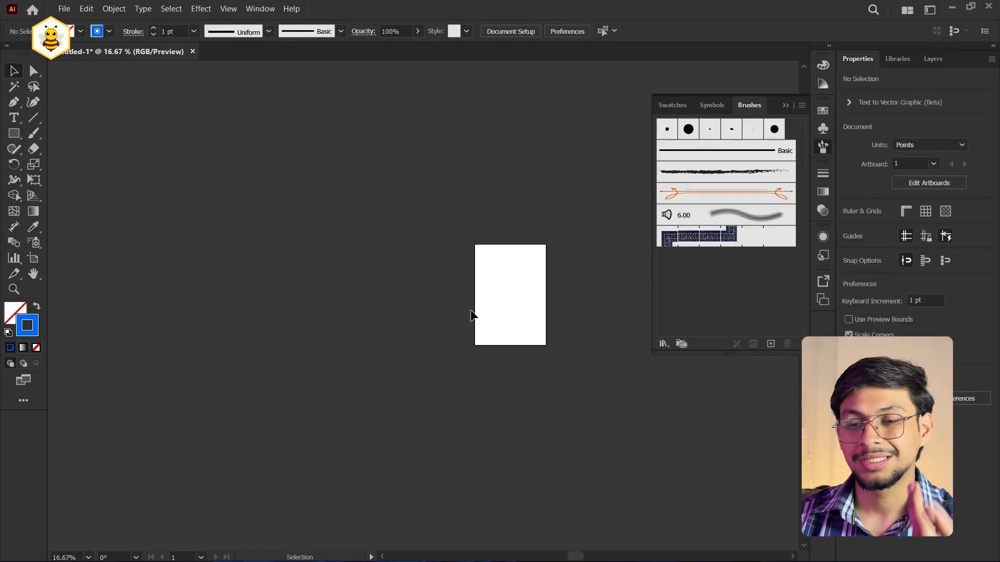
pyautogui.hscroll(-2, 424, 341)
pyautogui.scroll(1, 474, 304)
pyautogui.scroll(1, 474, 305)
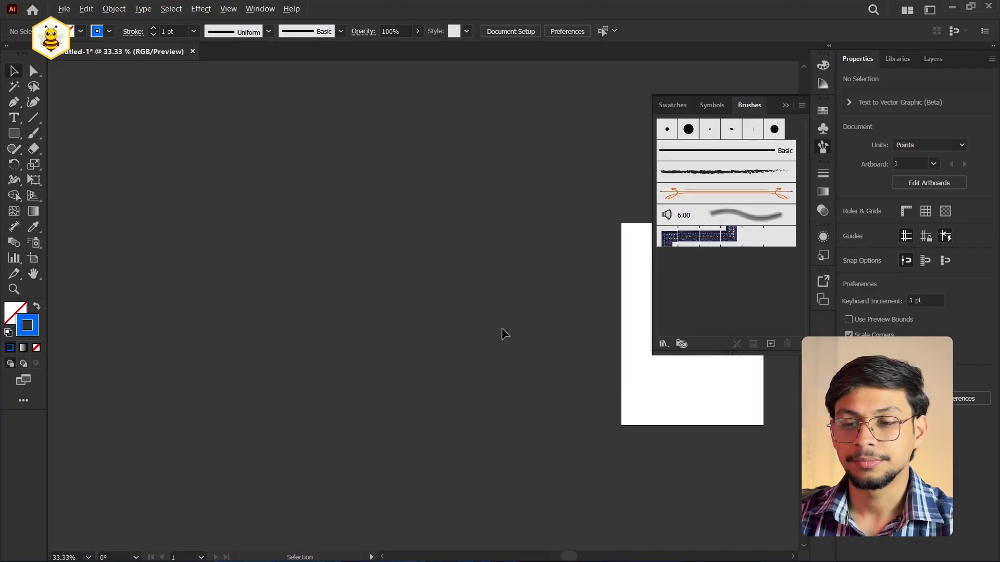
pyautogui.hscroll(-2, 493, 279)
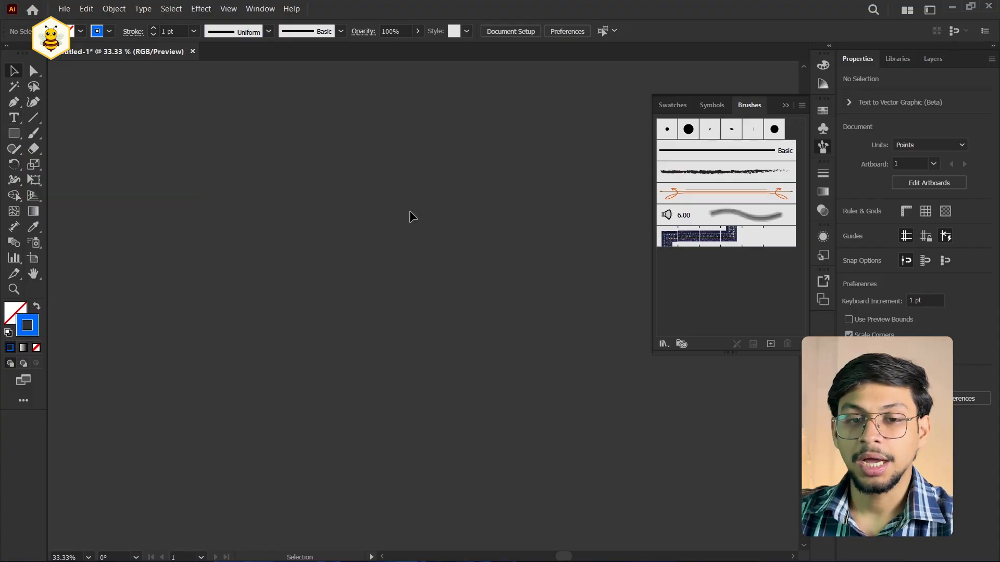
pyautogui.click(29, 137)
pyautogui.click(770, 344)
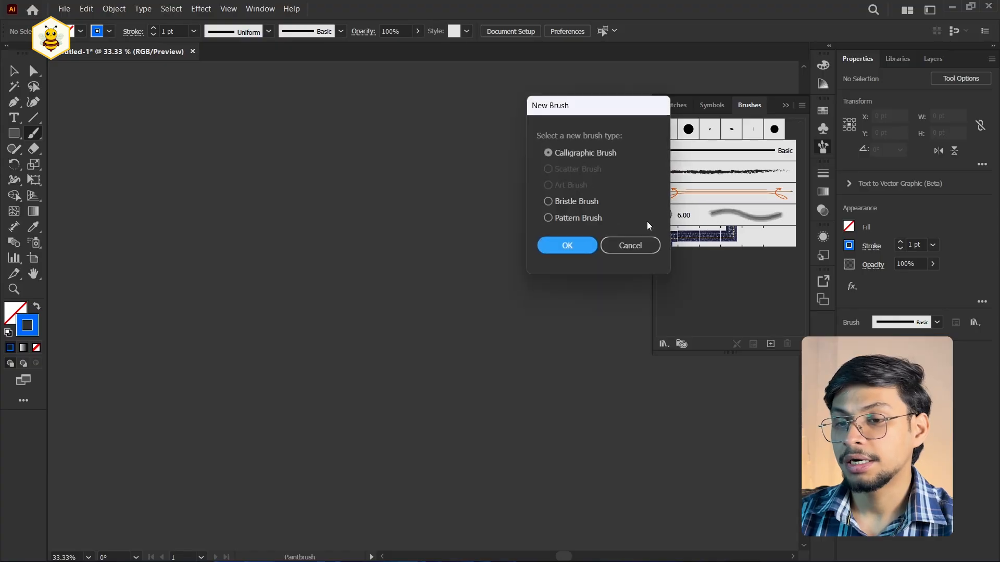
pyautogui.click(628, 244)
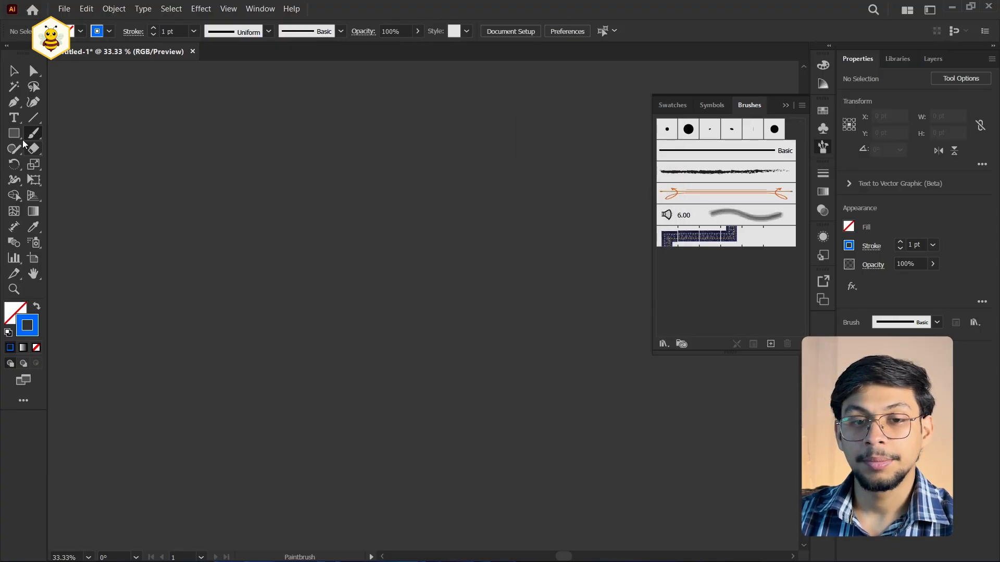
# Draw a five-pointed star about 680 × 655 pt on the empty canvas and give it a blue fill with no stroke.
pyautogui.moveTo(14, 133)
pyautogui.mouseDown()
pyautogui.moveTo(58, 133)
pyautogui.moveTo(78, 194)
pyautogui.mouseUp()
pyautogui.moveTo(245, 208)
pyautogui.mouseDown()
pyautogui.moveTo(344, 299)
pyautogui.moveTo(335, 288)
pyautogui.moveTo(374, 311)
pyautogui.moveTo(332, 276)
pyautogui.moveTo(339, 283)
pyautogui.moveTo(323, 304)
pyautogui.mouseUp()
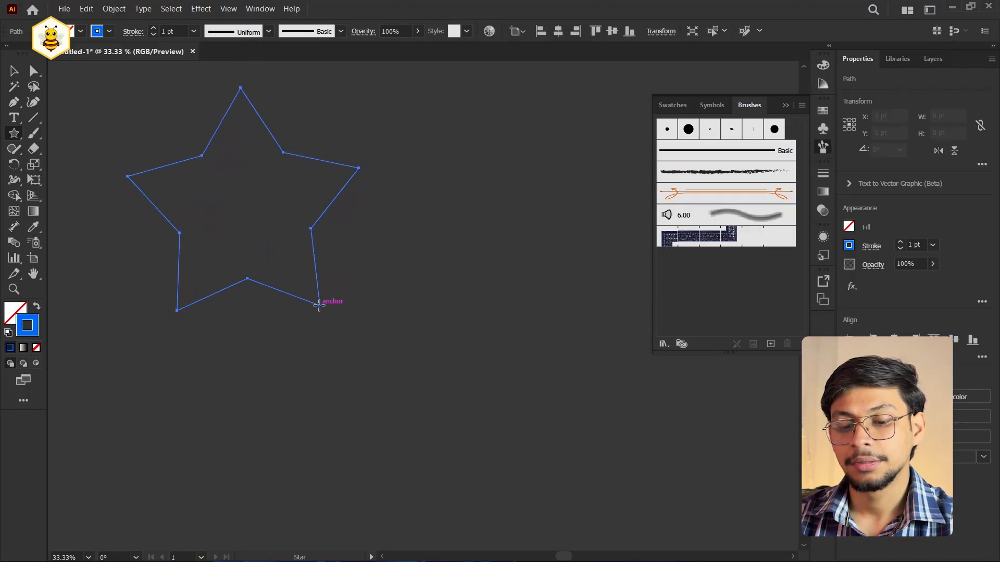
pyautogui.press('v')
pyautogui.hotkey('shift', 'x')
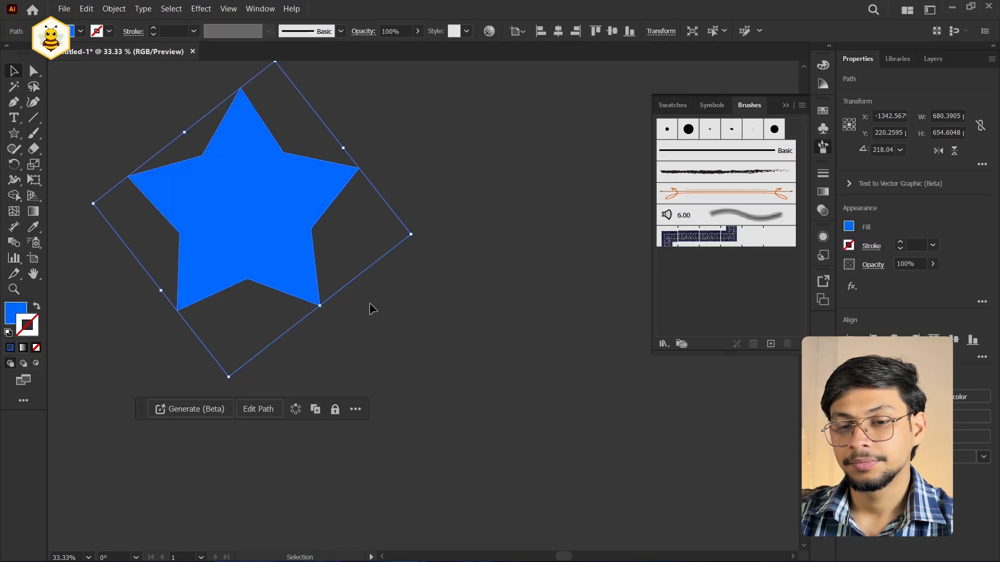
pyautogui.click(370, 308)
pyautogui.moveTo(276, 228); pyautogui.dragTo(335, 302)
# Create an art brush from the blue star, keeping the default stretch to fit stroke length and no colorization.
pyautogui.click(770, 344)
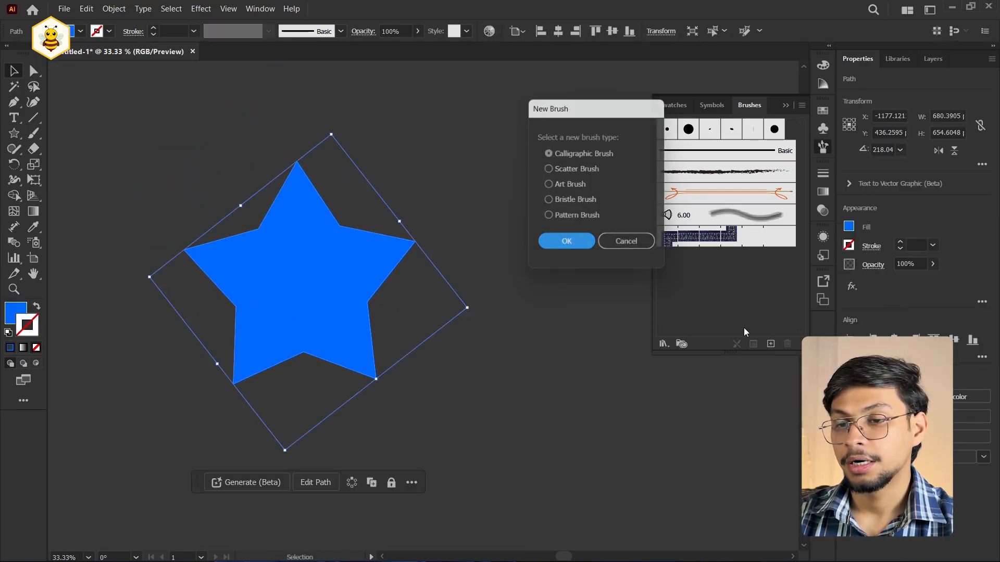
pyautogui.click(552, 186)
pyautogui.click(559, 253)
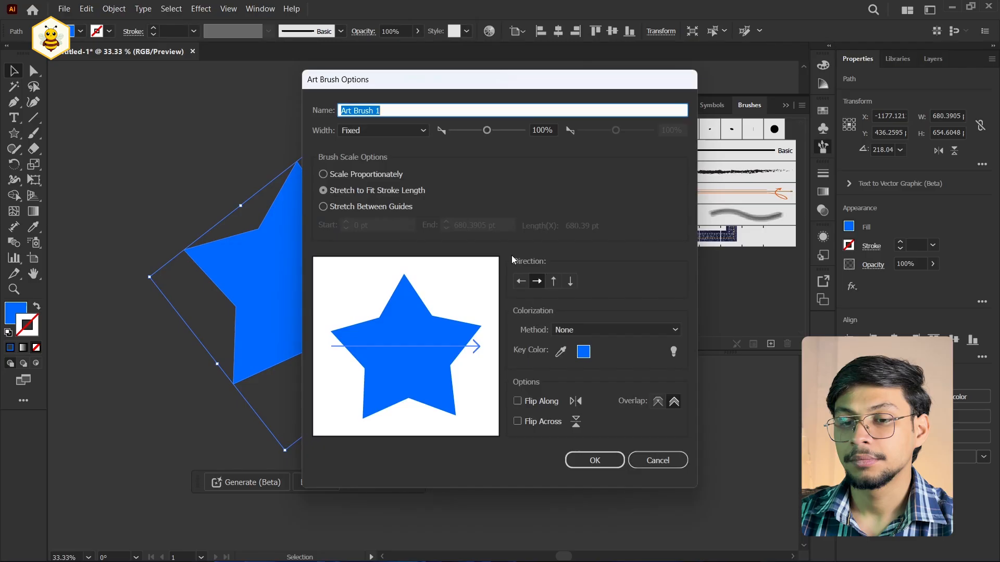
pyautogui.click(594, 460)
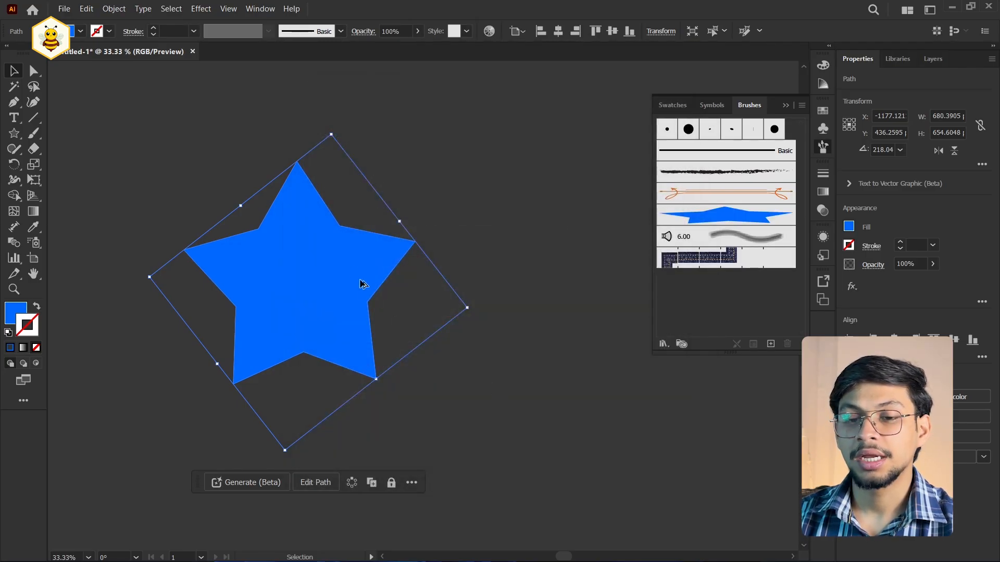
# Paint a long, slightly rising stroke below the star with the star art brush.
pyautogui.scroll(-2, 367, 262)
pyautogui.press('b')
pyautogui.moveTo(276, 462); pyautogui.dragTo(700, 401)
# Undo the test stroke and the star art brush, and delete the blue star.
pyautogui.hotkey('ctrl', 'z')
pyautogui.hotkey('ctrl', 'z')
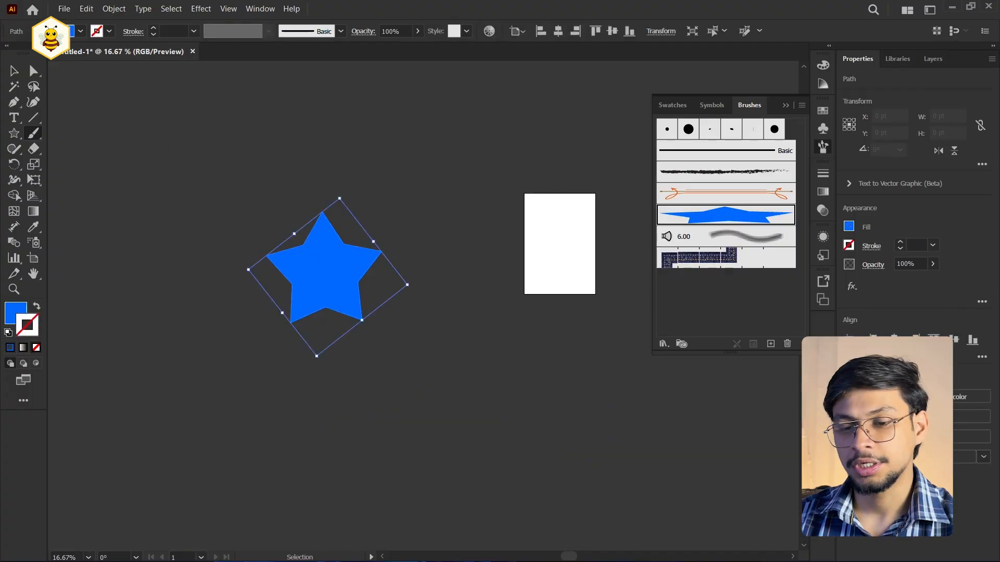
pyautogui.press('v')
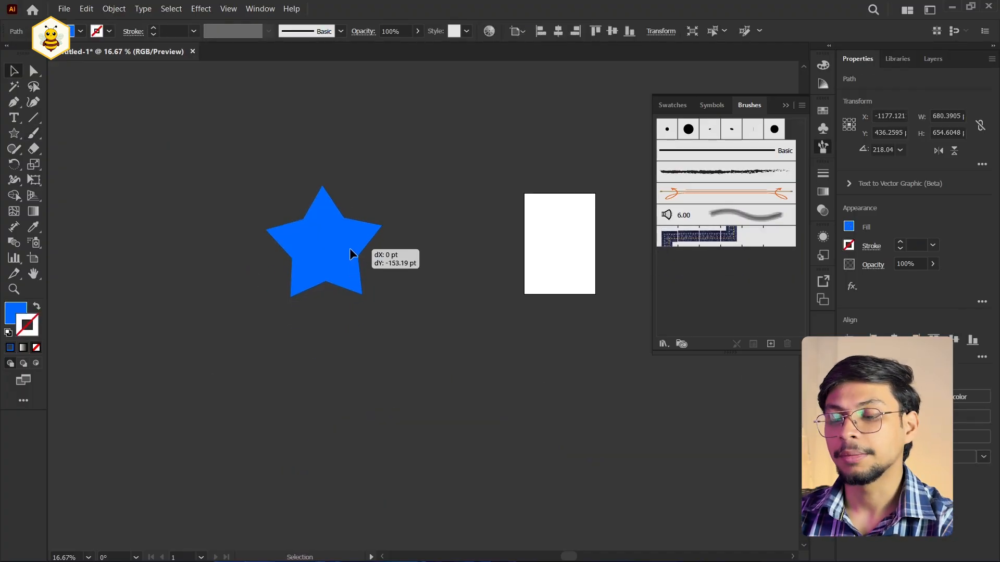
pyautogui.press('Delete')
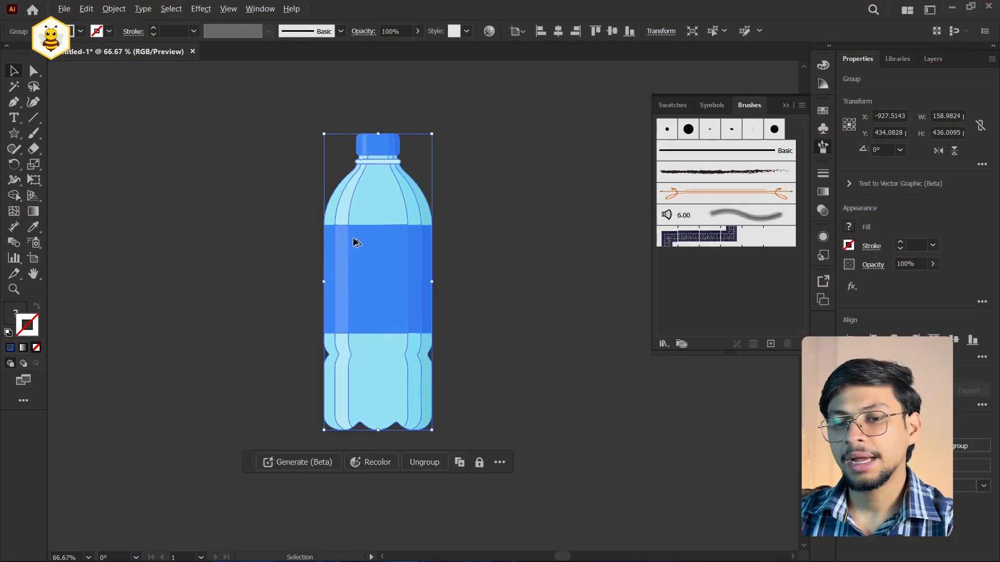
# Scale the water bottle group down about its centre to about 81 × 221 pt.
pyautogui.scroll(-1, 354, 242)
pyautogui.moveTo(412, 271)
pyautogui.mouseDown()
pyautogui.moveTo(440, 276)
pyautogui.moveTo(394, 273)
pyautogui.mouseUp()
pyautogui.click(348, 280)
pyautogui.scroll(2, 348, 280)
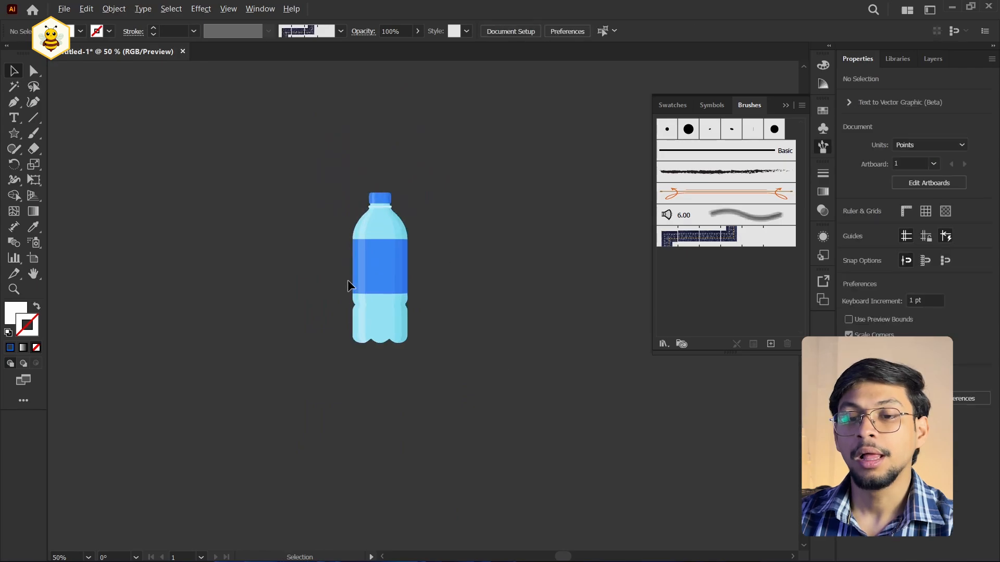
pyautogui.scroll(-2, 348, 280)
pyautogui.moveTo(430, 308); pyautogui.dragTo(252, 281)
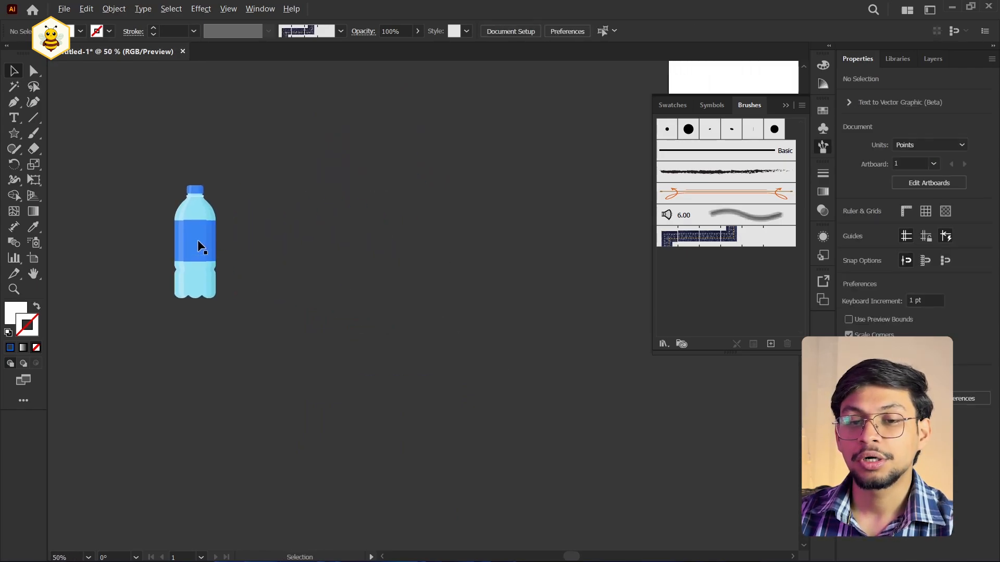
# Duplicate the bottle to the right and stretch the copy vertically to about 435 pt tall.
pyautogui.keyDown('alt'); pyautogui.moveTo(198, 241); pyautogui.dragTo(358, 242); pyautogui.keyUp('alt')
pyautogui.moveTo(355, 185); pyautogui.dragTo(355, 75)
pyautogui.click(475, 219)
pyautogui.moveTo(419, 208); pyautogui.dragTo(495, 266)
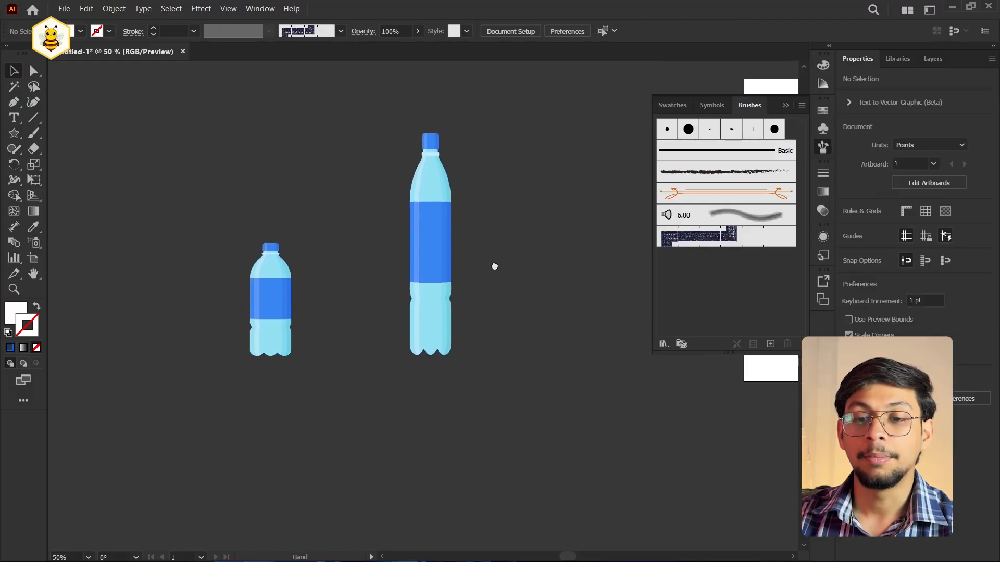
pyautogui.keyDown('alt'); pyautogui.scroll(2, 430, 133); pyautogui.keyUp('alt')
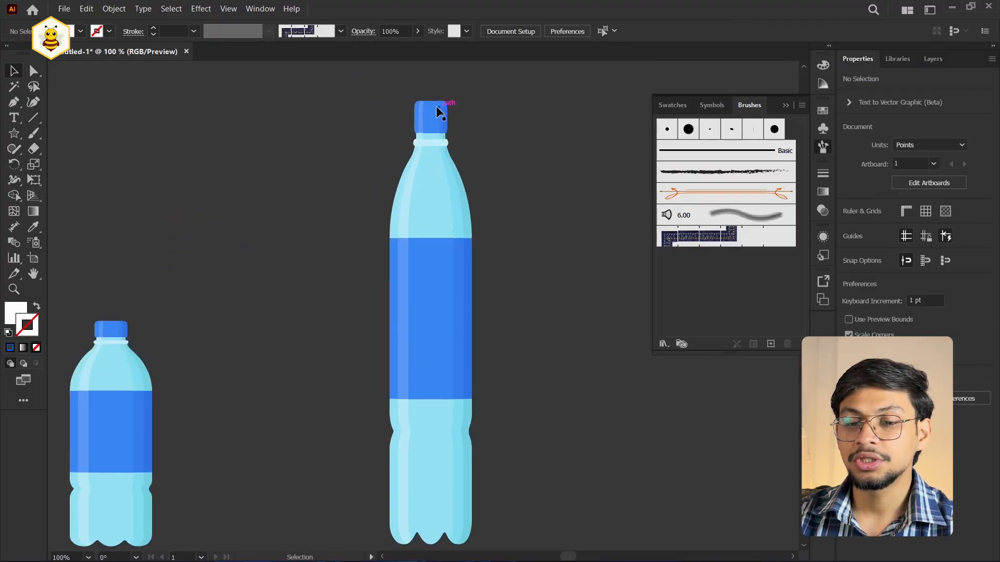
# Delete the stretched copy of the bottle.
pyautogui.moveTo(408, 292); pyautogui.dragTo(408, 296)
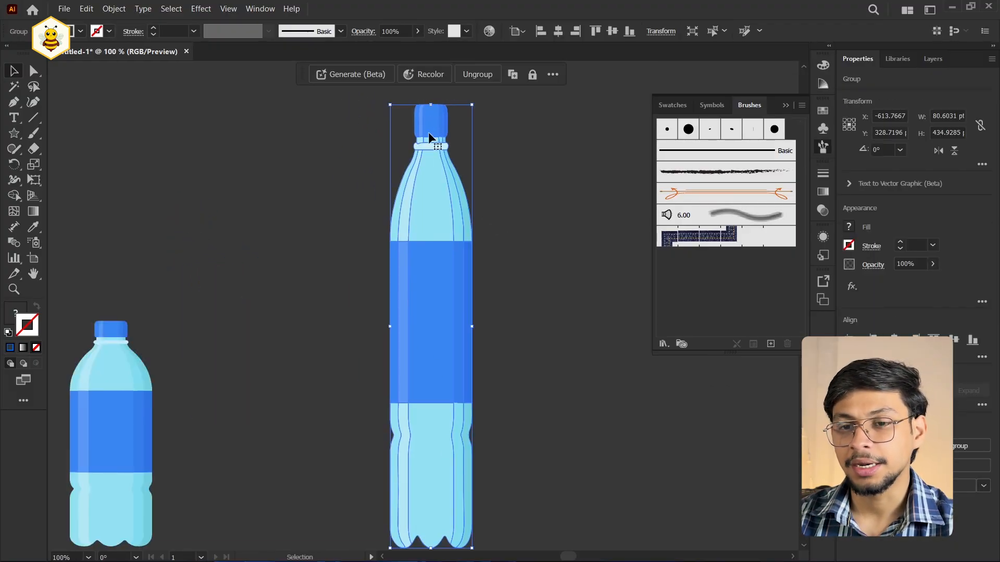
pyautogui.click(401, 92)
pyautogui.moveTo(492, 136); pyautogui.dragTo(492, 138)
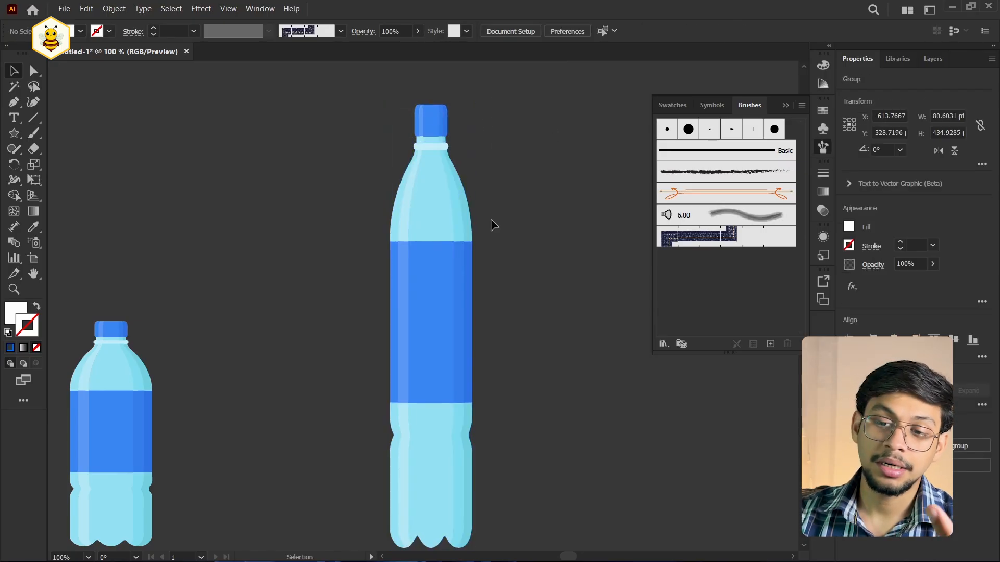
pyautogui.click(423, 352)
pyautogui.press('Delete')
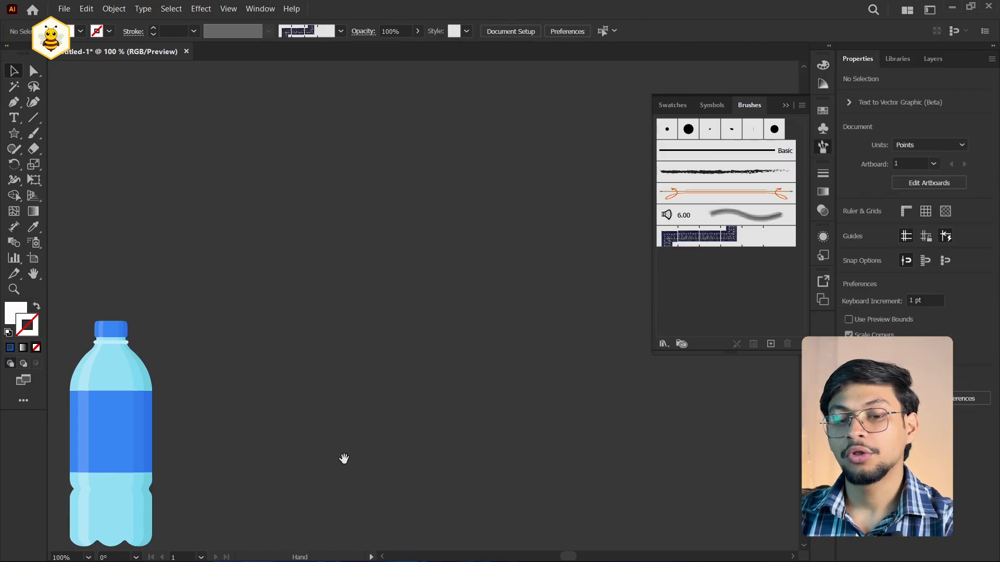
# Start a new art brush from the original bottle group and set its direction to run from the base up to the cap.
pyautogui.moveTo(344, 459); pyautogui.dragTo(567, 300)
pyautogui.click(369, 323)
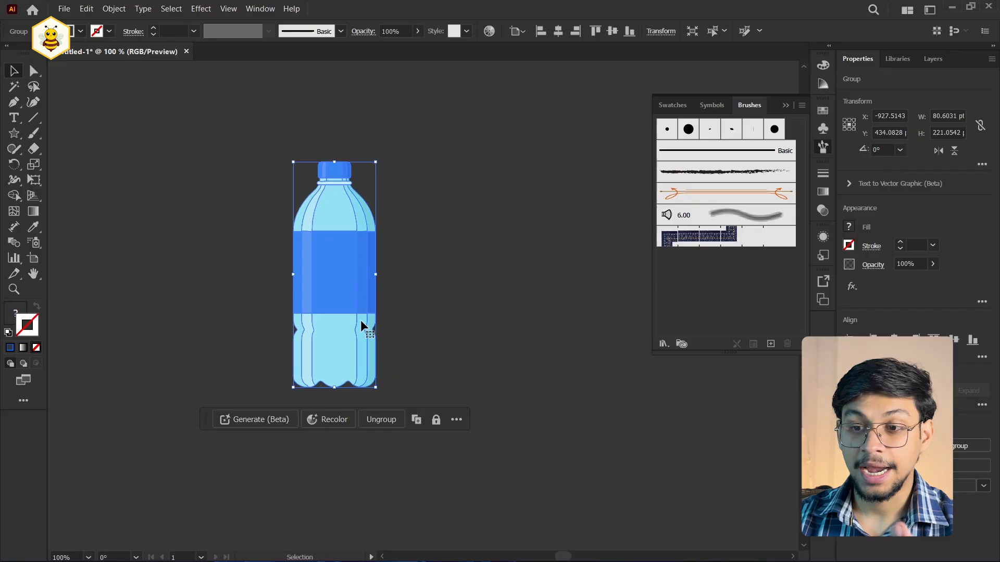
pyautogui.click(770, 343)
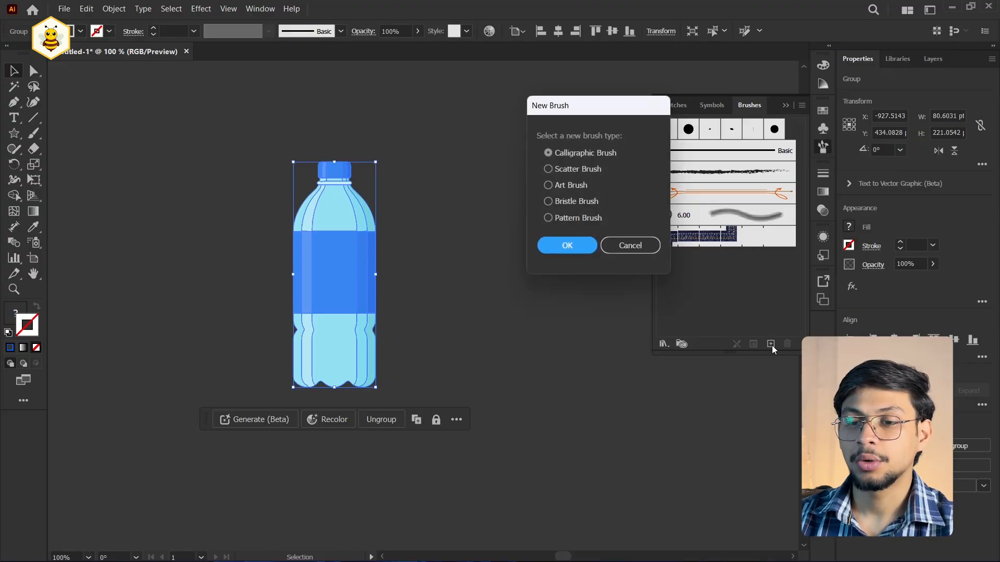
pyautogui.click(599, 187)
pyautogui.click(571, 244)
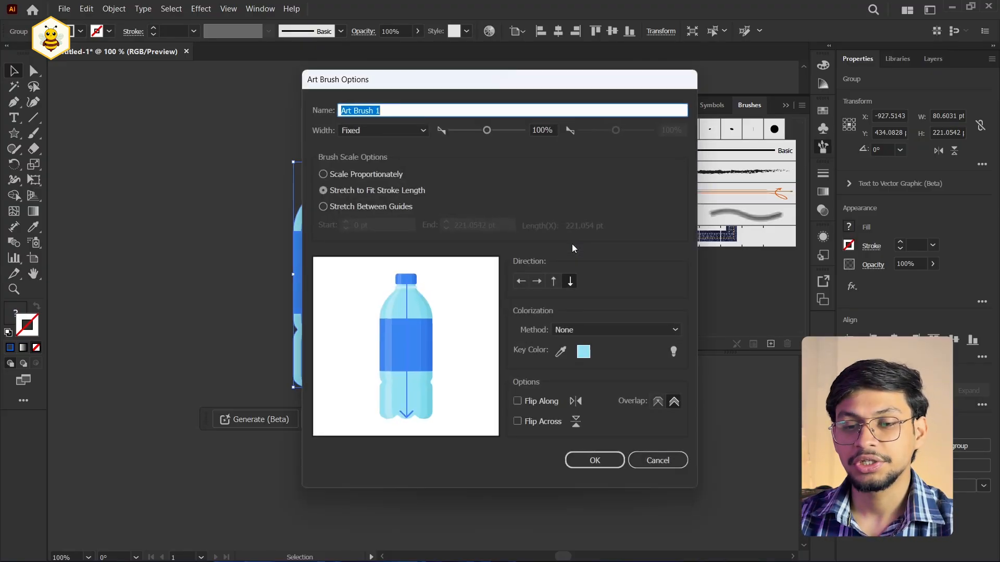
pyautogui.moveTo(513, 80)
pyautogui.mouseDown()
pyautogui.moveTo(711, 35)
pyautogui.moveTo(501, 42)
pyautogui.mouseUp()
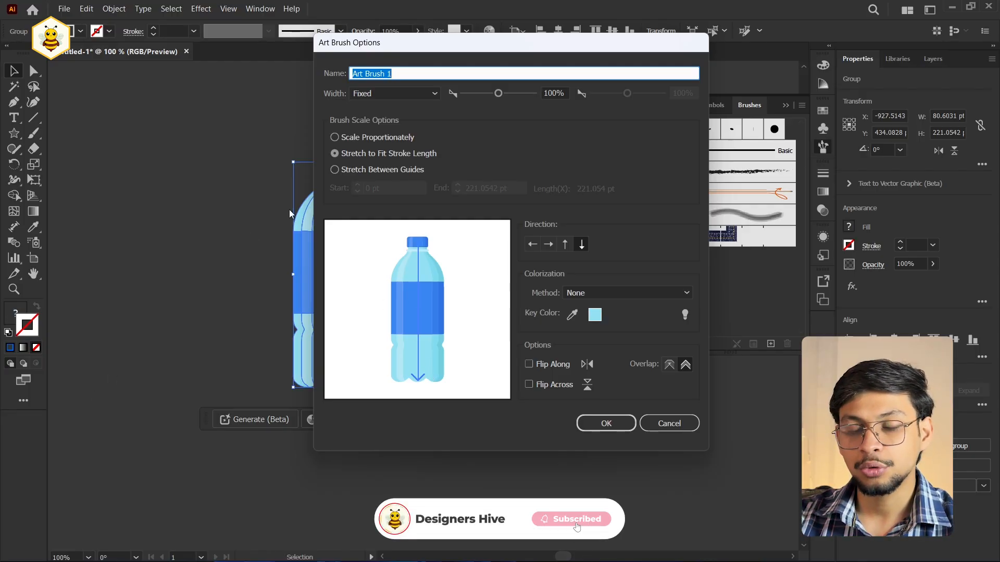
pyautogui.click(566, 246)
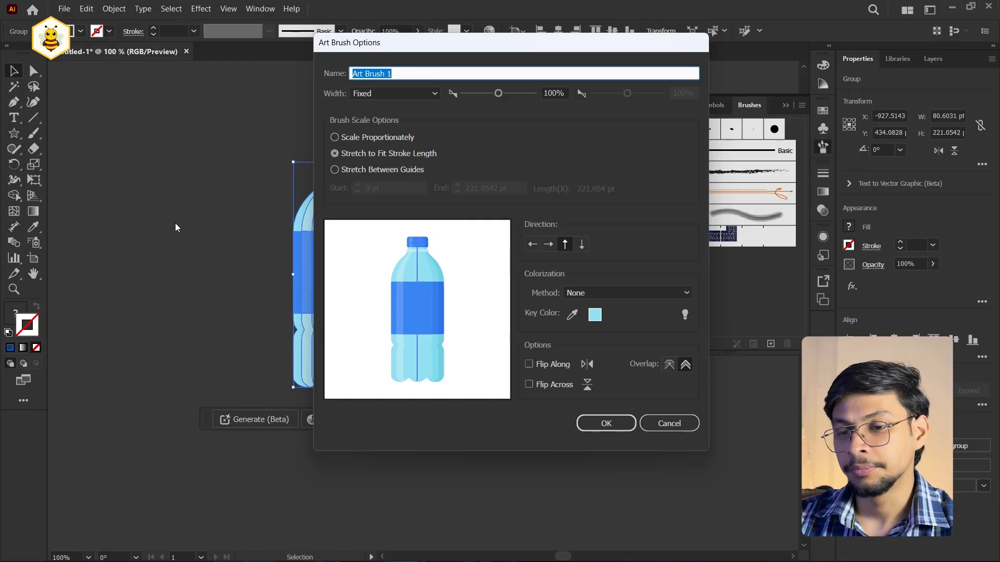
# Set the brush to stretch between guides around the blue label, start 64.3751 pt and end 151.7272 pt, and create it.
pyautogui.click(335, 137)
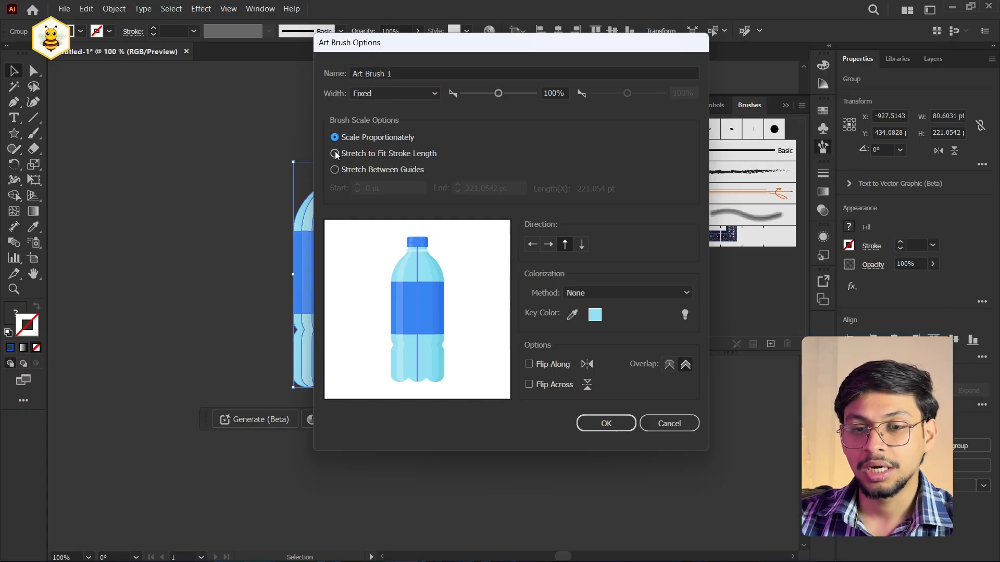
pyautogui.click(336, 153)
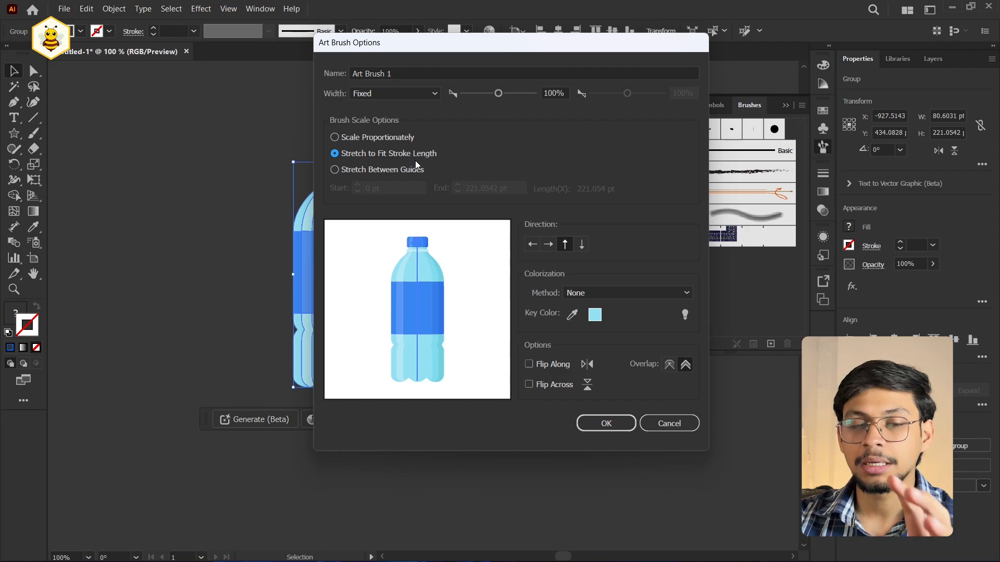
pyautogui.click(385, 174)
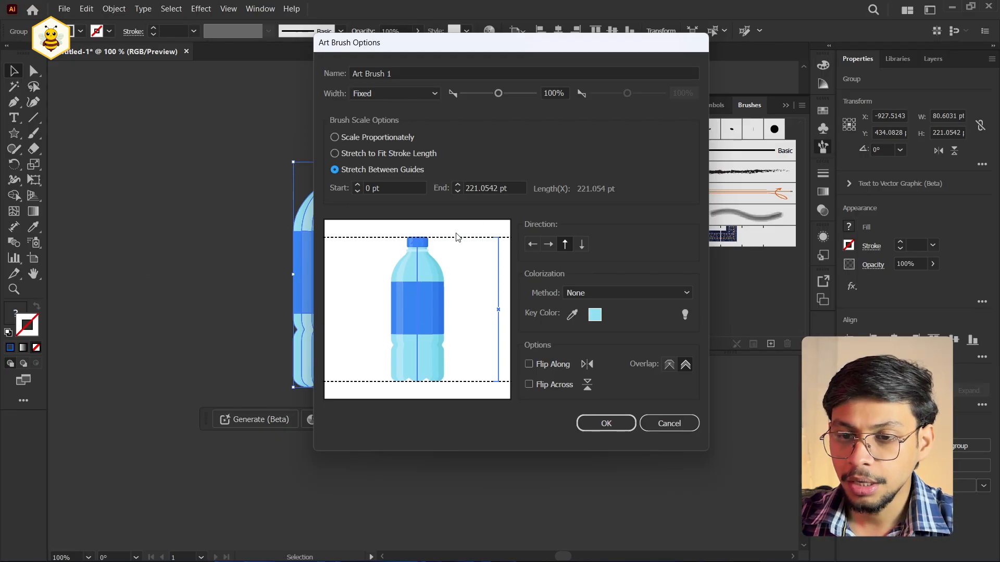
pyautogui.moveTo(460, 240); pyautogui.dragTo(467, 284)
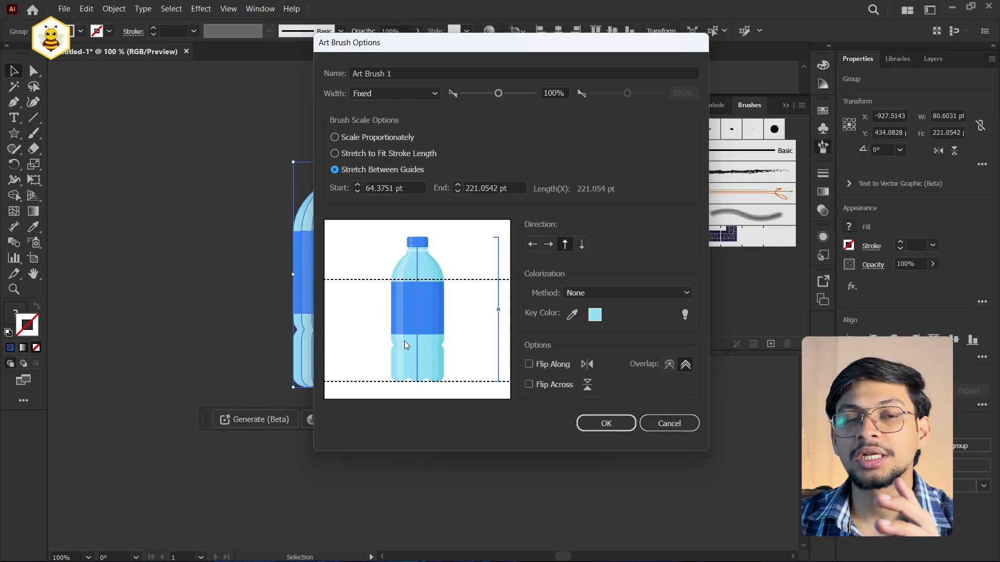
pyautogui.moveTo(458, 386); pyautogui.dragTo(461, 341)
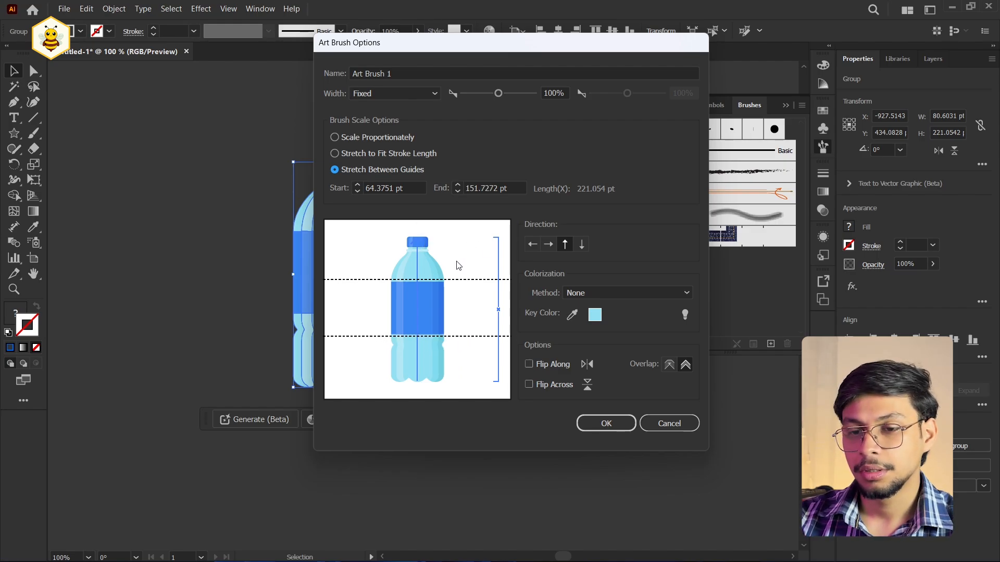
pyautogui.click(623, 423)
pyautogui.click(452, 205)
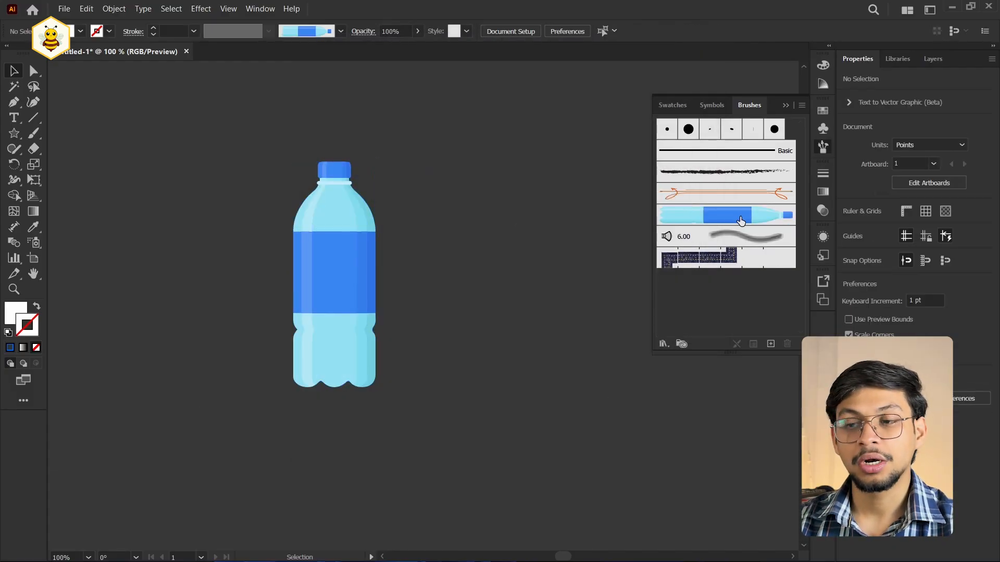
# Test the bottle art brush beside the original: undo a first downward stroke and paint a near-vertical one upward instead.
pyautogui.moveTo(528, 314); pyautogui.dragTo(381, 186)
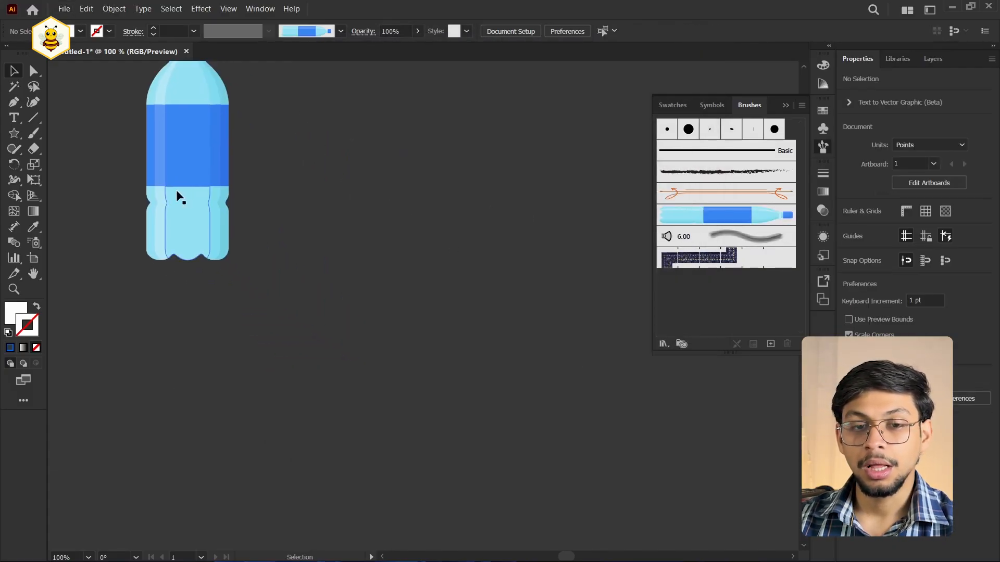
pyautogui.click(33, 133)
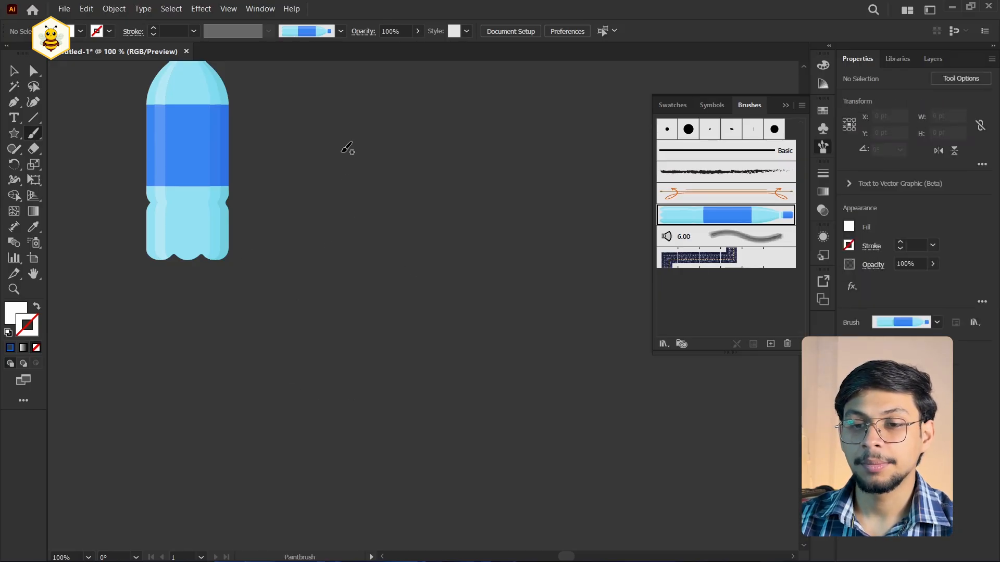
pyautogui.moveTo(342, 134); pyautogui.dragTo(355, 310)
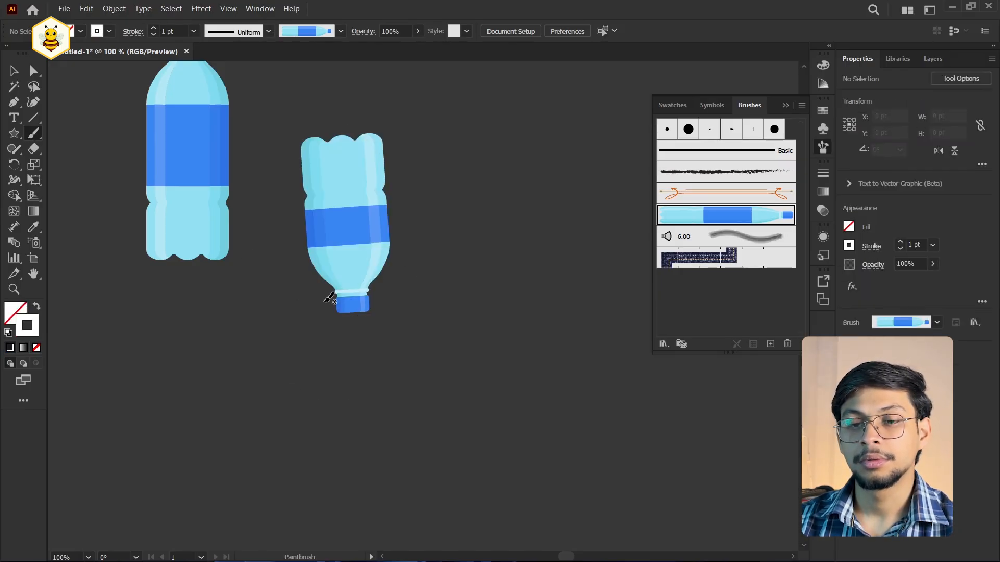
pyautogui.hotkey('ctrl', 'z')
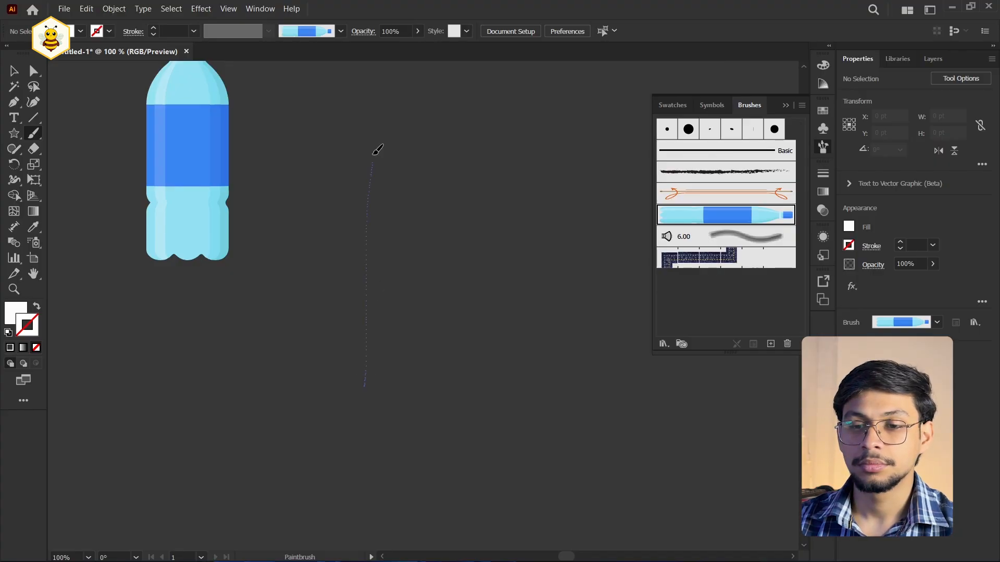
pyautogui.moveTo(373, 154); pyautogui.dragTo(373, 154)
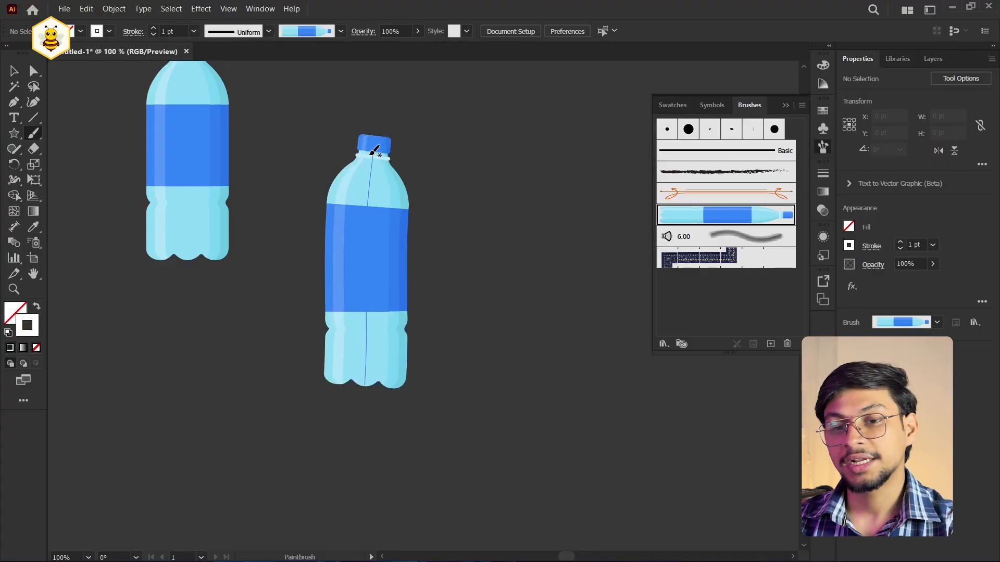
# Paint a tall vertical bottle stroke upward beside the earlier one and examine its label, shoulder and cap up close.
pyautogui.hotkey('ctrl', '-')
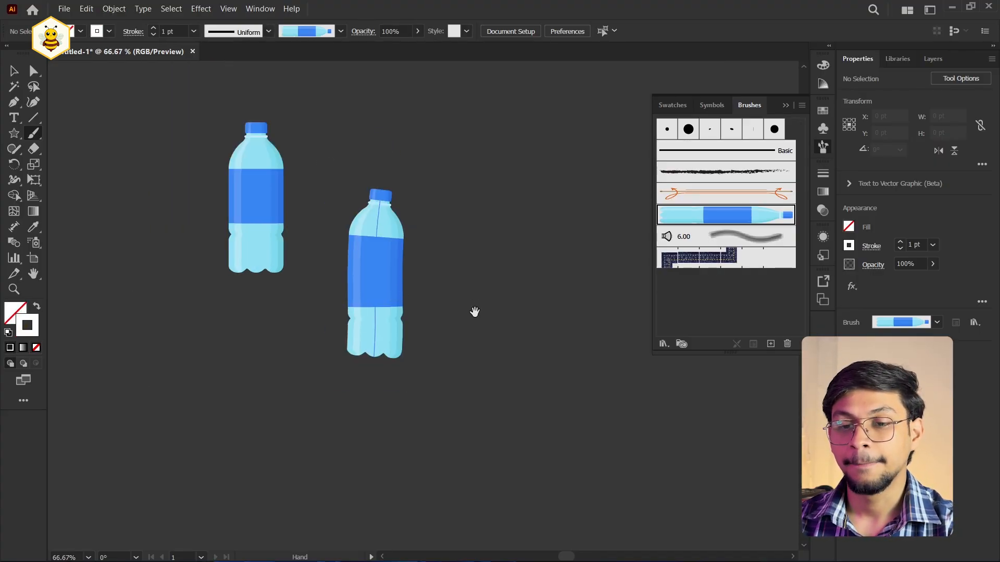
pyautogui.moveTo(474, 312); pyautogui.dragTo(382, 342)
pyautogui.moveTo(406, 388); pyautogui.dragTo(407, 128)
pyautogui.hotkey('ctrl', '+')
pyautogui.hotkey('ctrl', '+')
pyautogui.hotkey('ctrl', '+')
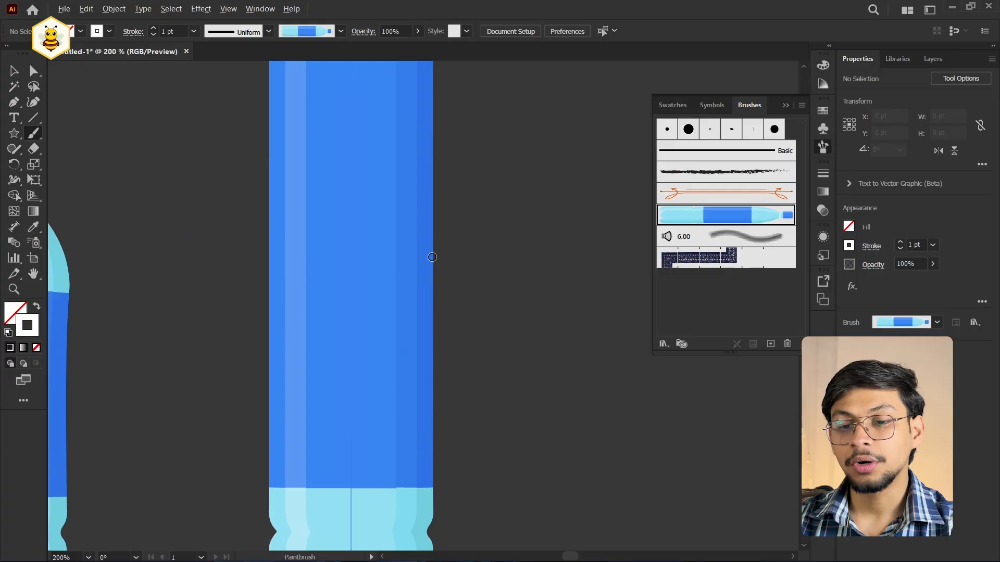
pyautogui.scroll(5, 443, 297)
pyautogui.press('v')
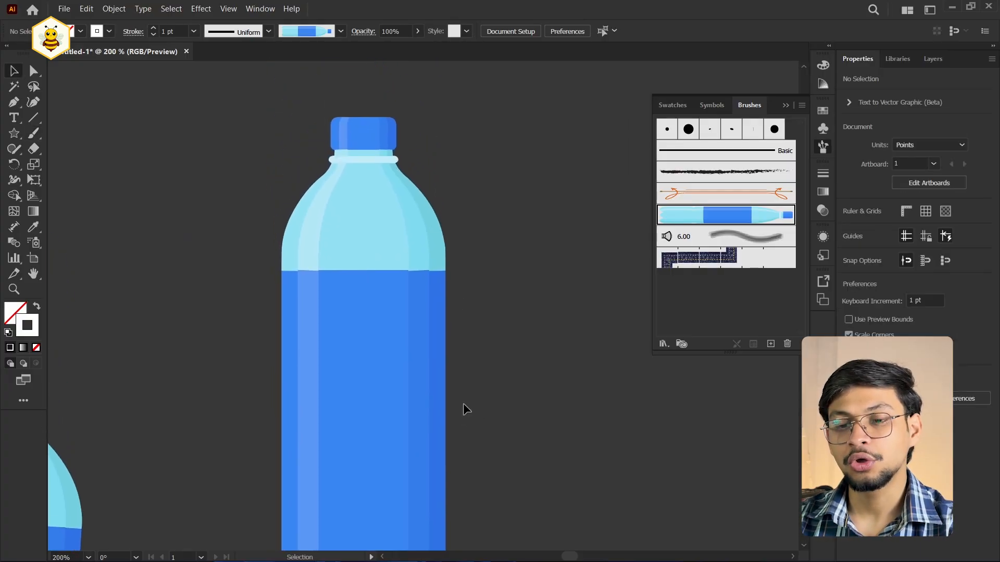
pyautogui.hotkey('ctrl', '-')
pyautogui.hotkey('ctrl', '-')
pyautogui.hotkey('ctrl', '-')
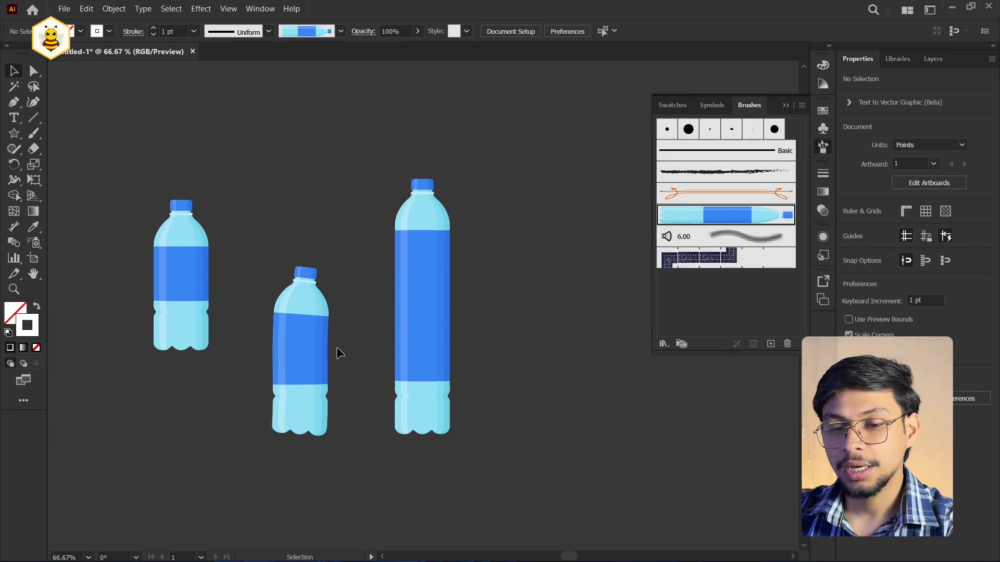
# Try the bottle brush on a winding S-shaped stroke and a tall upward one, undoing all the extra bottles.
pyautogui.press('b')
pyautogui.hscroll(5, 401, 319)
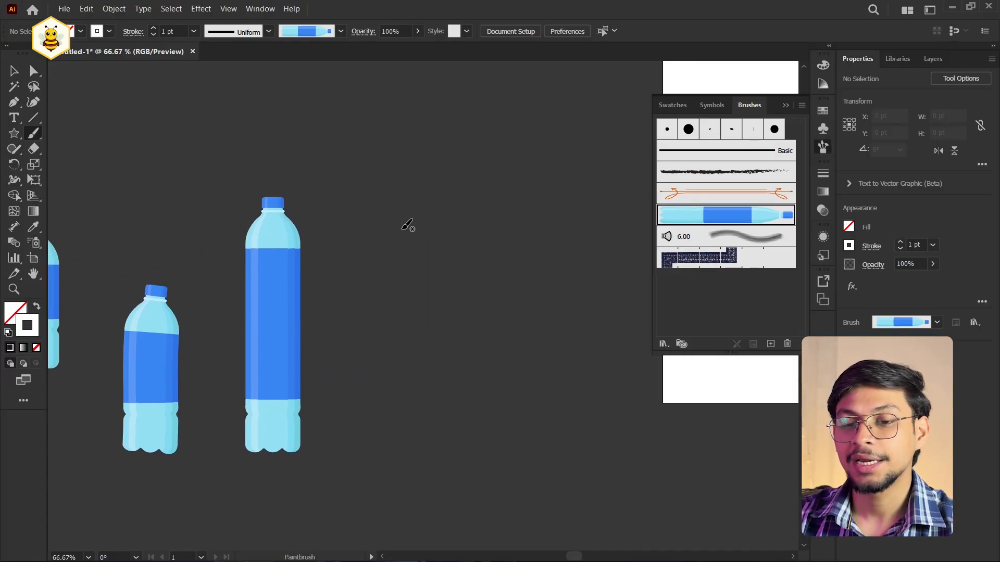
pyautogui.moveTo(389, 190)
pyautogui.mouseDown()
pyautogui.moveTo(480, 259)
pyautogui.moveTo(444, 418)
pyautogui.moveTo(570, 450)
pyautogui.mouseUp()
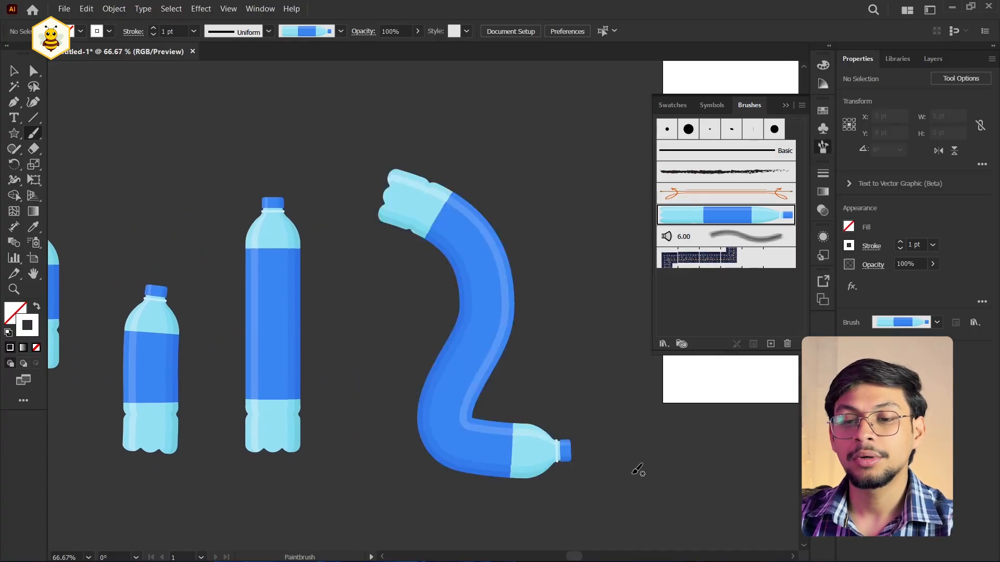
pyautogui.hotkey('ctrl', 'z')
pyautogui.moveTo(491, 469)
pyautogui.mouseDown()
pyautogui.moveTo(439, 410)
pyautogui.moveTo(323, 328)
pyautogui.moveTo(456, 251)
pyautogui.moveTo(467, 165)
pyautogui.moveTo(404, 129)
pyautogui.moveTo(400, 106)
pyautogui.moveTo(433, 85)
pyautogui.mouseUp()
pyautogui.moveTo(505, 387); pyautogui.dragTo(515, 313)
pyautogui.hotkey('ctrl', 'z')
pyautogui.hotkey('ctrl', 'z')
pyautogui.hotkey('ctrl', 'z')
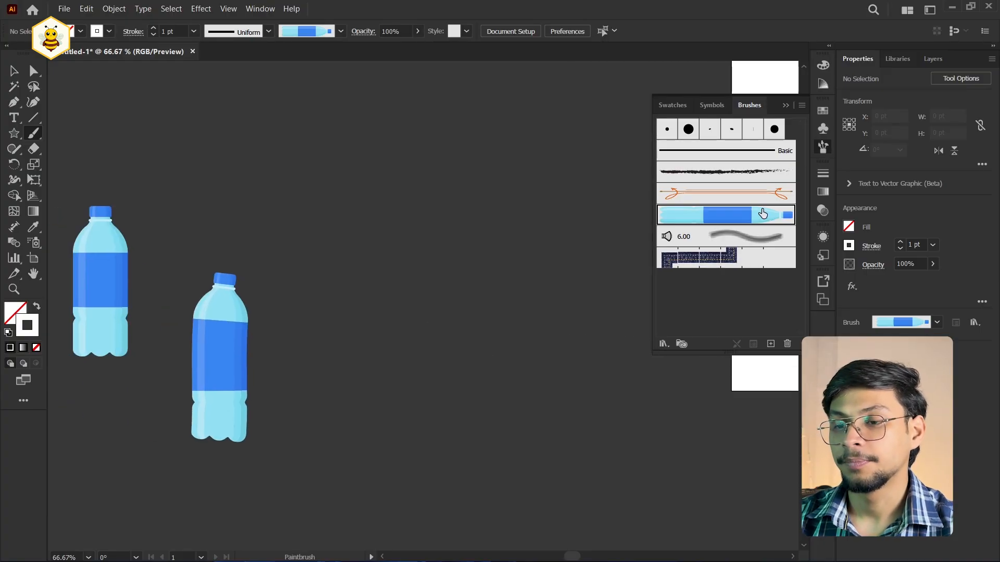
# Edit the bottle brush with preview on: set the end guide to 221.0542 pt, raise the start guide to the neck, and apply to existing strokes.
pyautogui.doubleClick(762, 214)
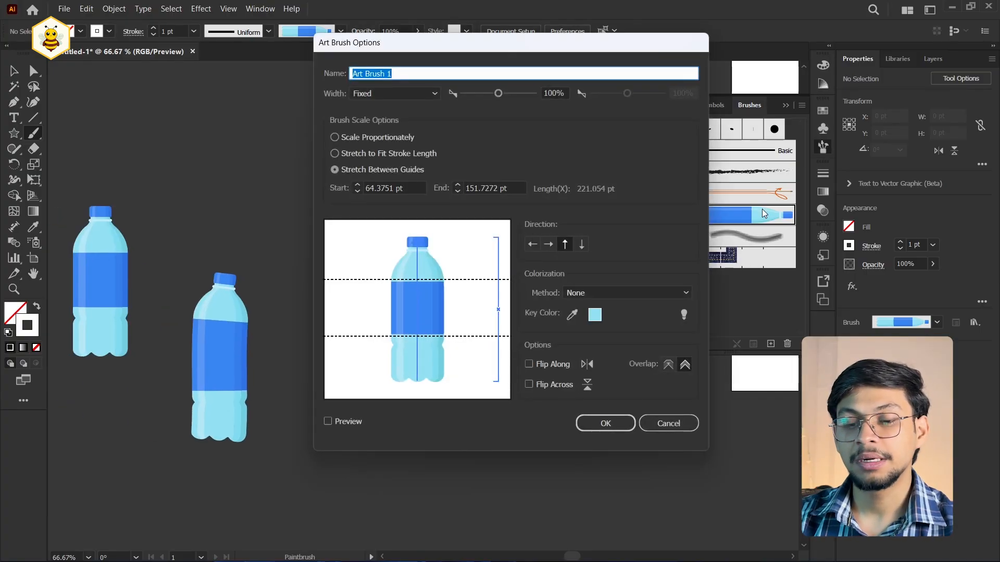
pyautogui.click(327, 423)
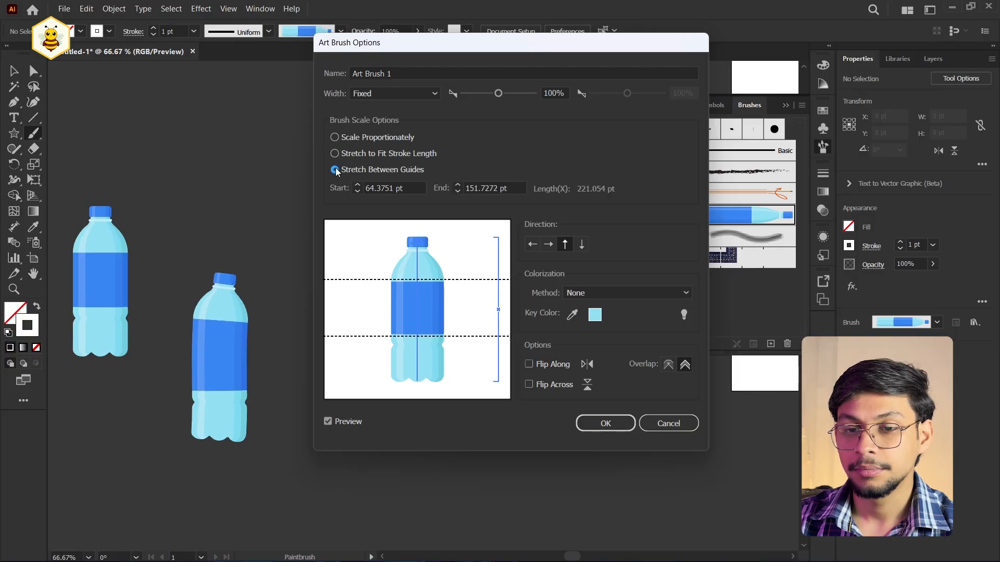
pyautogui.moveTo(460, 338); pyautogui.dragTo(461, 382)
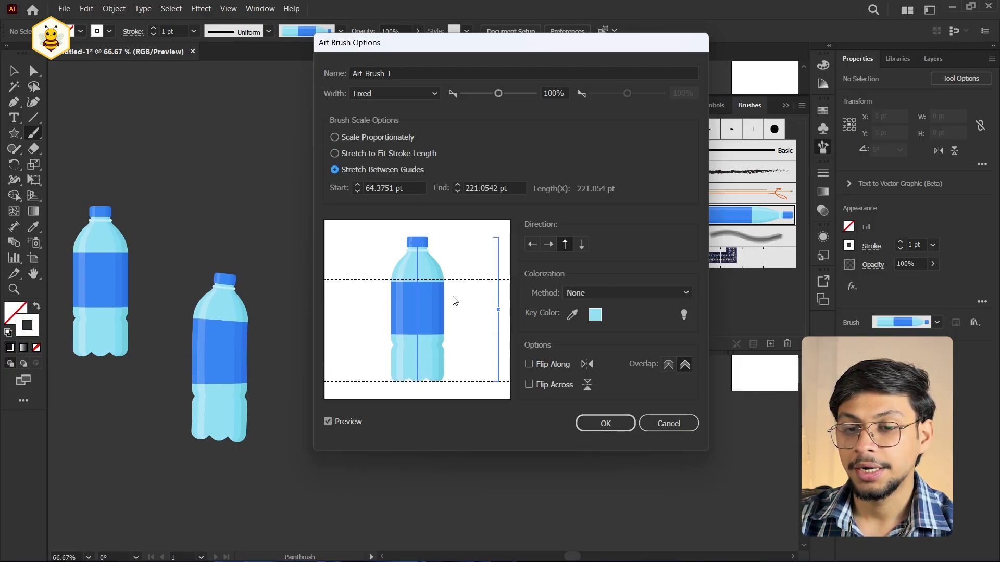
pyautogui.moveTo(460, 280); pyautogui.dragTo(465, 257)
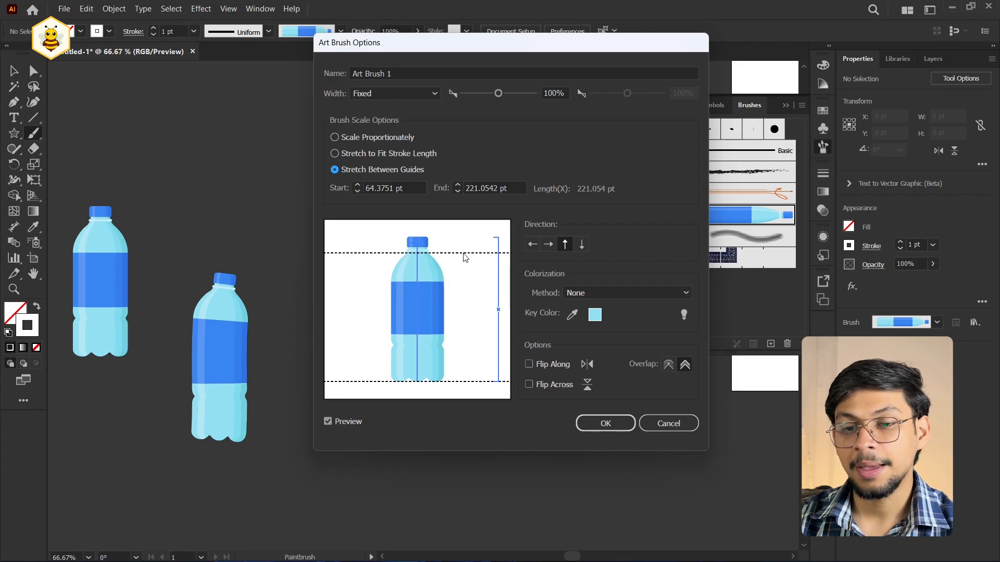
pyautogui.click(605, 422)
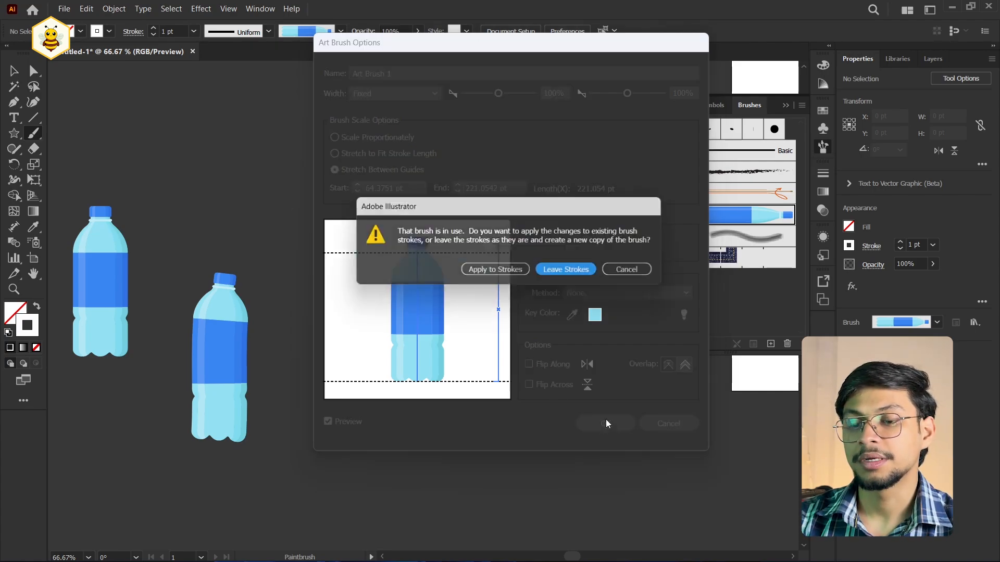
pyautogui.click(508, 272)
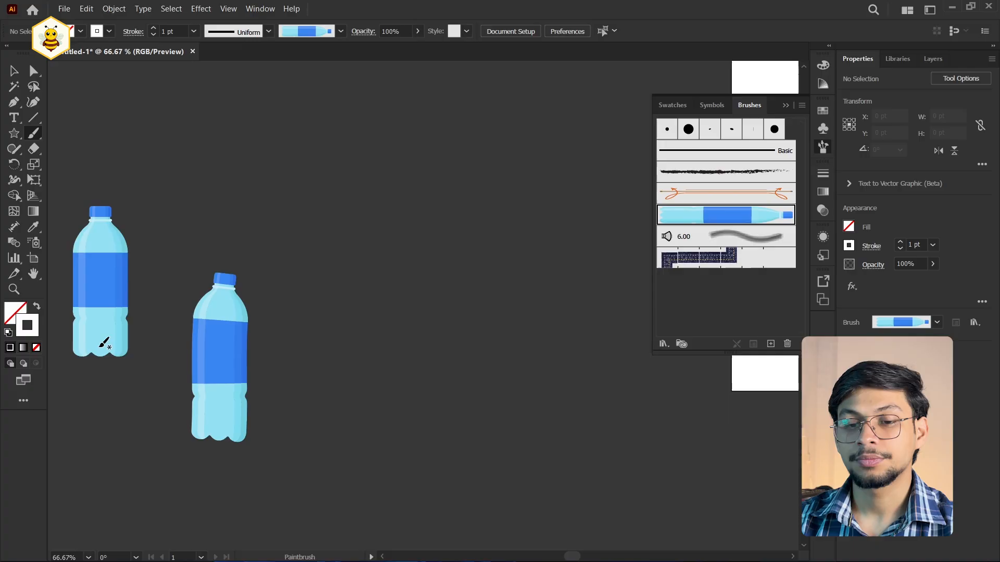
# Test the edited brush with a tall upright bottle stroke, undoing the surplus stroke.
pyautogui.moveTo(414, 138); pyautogui.dragTo(419, 231)
pyautogui.moveTo(421, 341)
pyautogui.mouseDown()
pyautogui.moveTo(423, 390)
pyautogui.moveTo(426, 131)
pyautogui.mouseUp()
pyautogui.hotkey('ctrl', 'z')
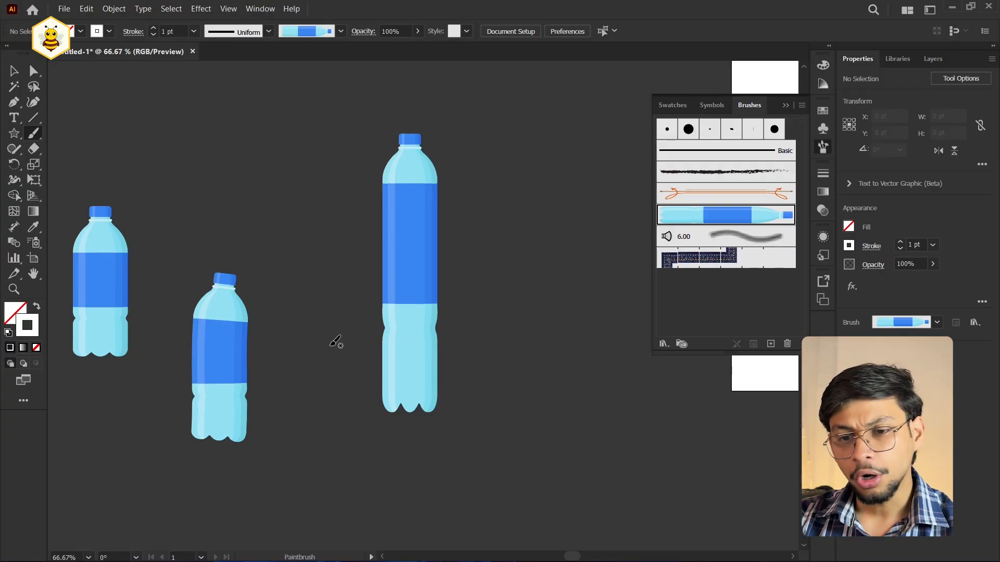
# Paint a row of five short, slightly curved bottles to the right of the tall bottle, with the last ones over the artboard.
pyautogui.scroll(-1, 342, 292)
pyautogui.scroll(-2, 342, 292)
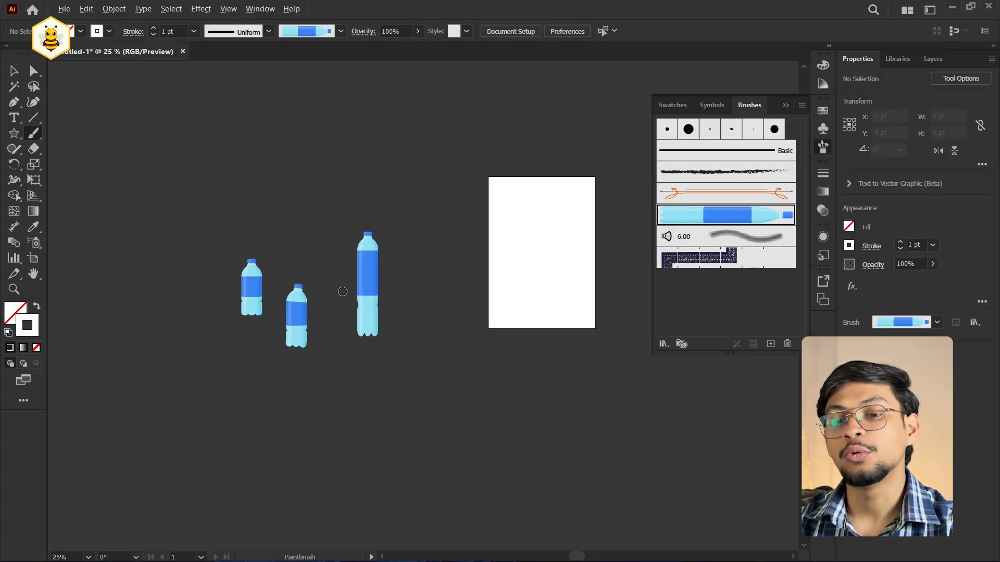
pyautogui.scroll(1, 342, 291)
pyautogui.scroll(-1, 343, 287)
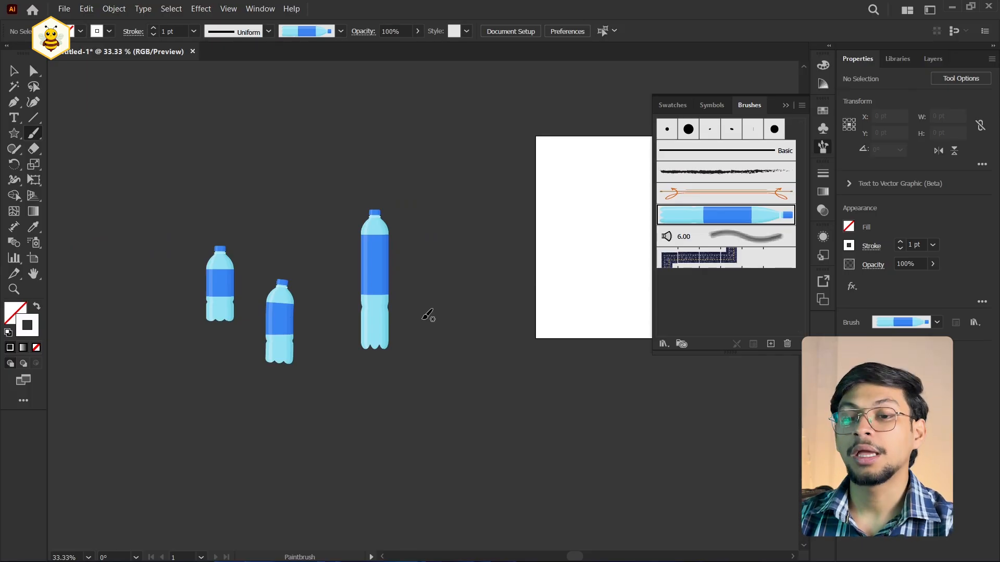
pyautogui.scroll(-1, 469, 315)
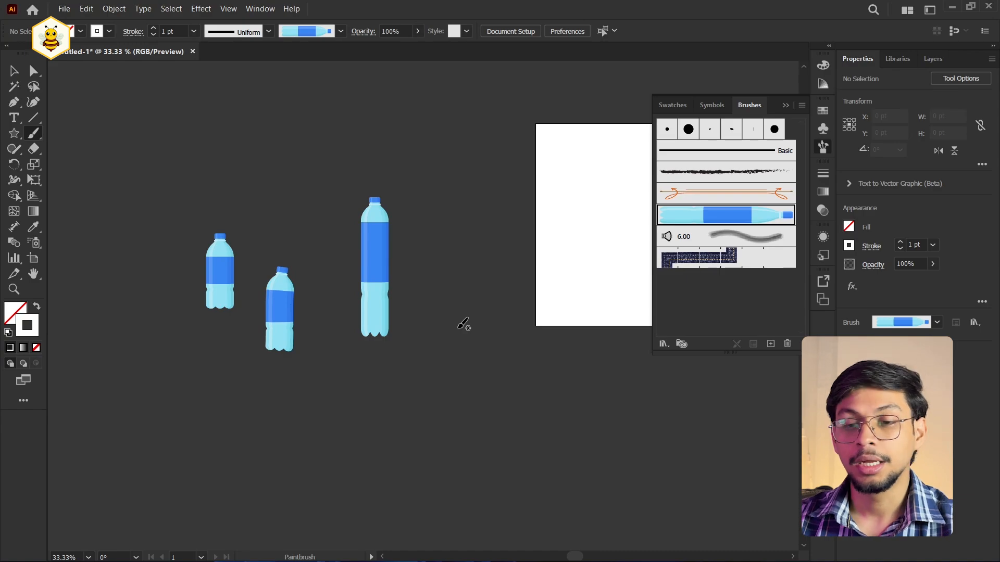
pyautogui.scroll(3, 374, 256)
pyautogui.moveTo(498, 182); pyautogui.dragTo(295, 205)
pyautogui.scroll(-2, 323, 369)
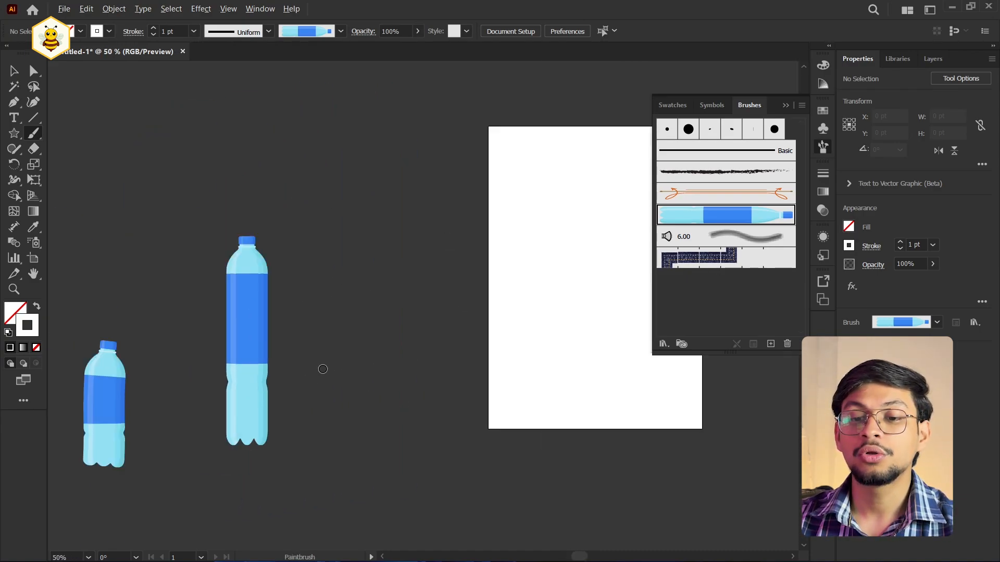
pyautogui.moveTo(344, 437); pyautogui.dragTo(364, 344)
pyautogui.moveTo(403, 450); pyautogui.dragTo(439, 348)
pyautogui.moveTo(484, 424); pyautogui.dragTo(441, 307)
pyautogui.moveTo(562, 432)
pyautogui.mouseDown()
pyautogui.moveTo(552, 407)
pyautogui.moveTo(579, 336)
pyautogui.mouseUp()
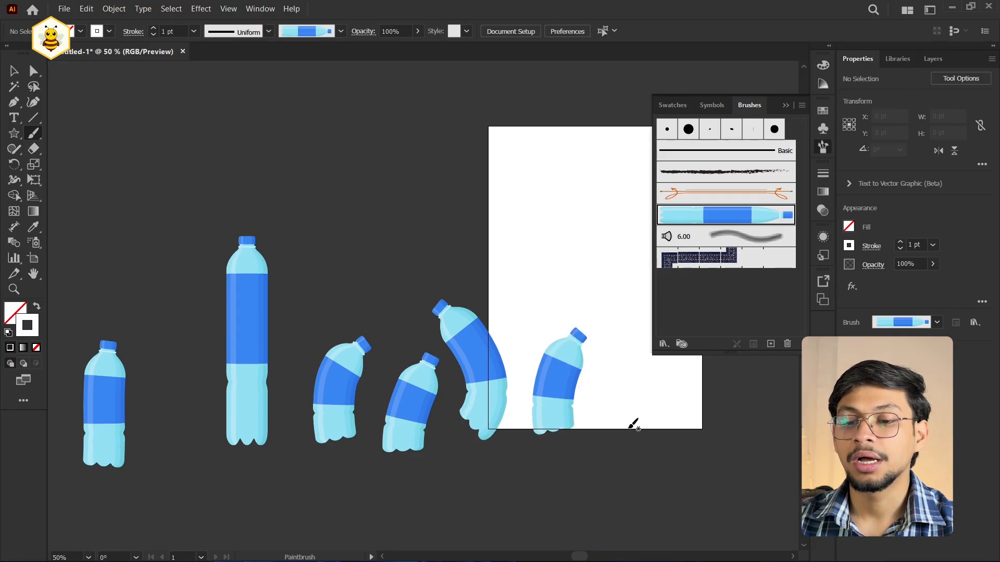
pyautogui.moveTo(629, 427); pyautogui.dragTo(593, 345)
# Start a second row below with two upward bottle strokes, and undo the extra strokes painted after them.
pyautogui.moveTo(378, 485); pyautogui.dragTo(462, 176)
pyautogui.moveTo(234, 375); pyautogui.dragTo(253, 256)
pyautogui.moveTo(329, 359)
pyautogui.mouseDown()
pyautogui.moveTo(342, 286)
pyautogui.moveTo(334, 261)
pyautogui.mouseUp()
pyautogui.moveTo(429, 253); pyautogui.dragTo(457, 383)
pyautogui.moveTo(509, 268); pyautogui.dragTo(522, 388)
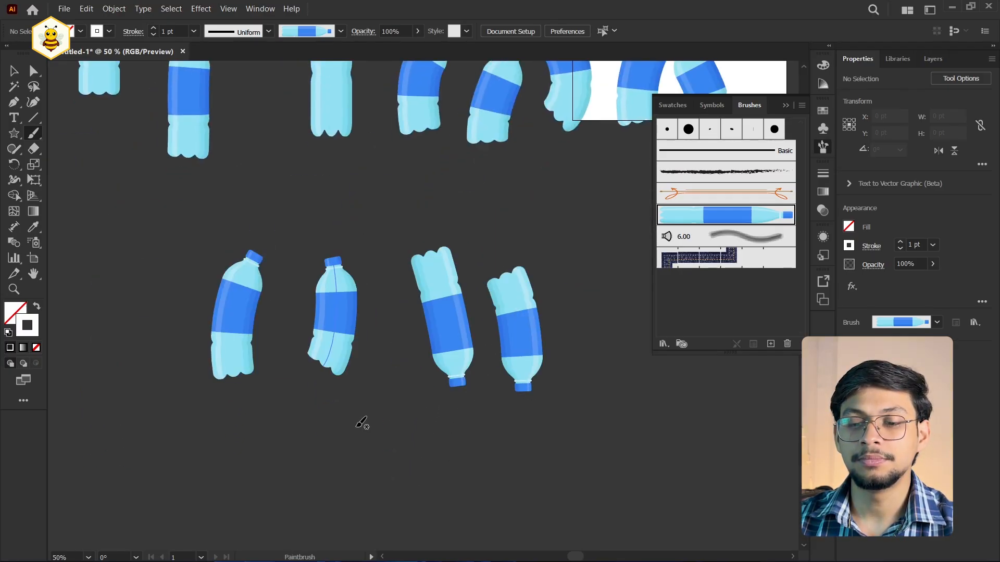
pyautogui.moveTo(362, 423)
pyautogui.mouseDown()
pyautogui.moveTo(409, 320)
pyautogui.moveTo(412, 273)
pyautogui.mouseUp()
pyautogui.hotkey('ctrl', 'z')
pyautogui.hotkey('ctrl', 'z')
pyautogui.hotkey('ctrl', 'z')
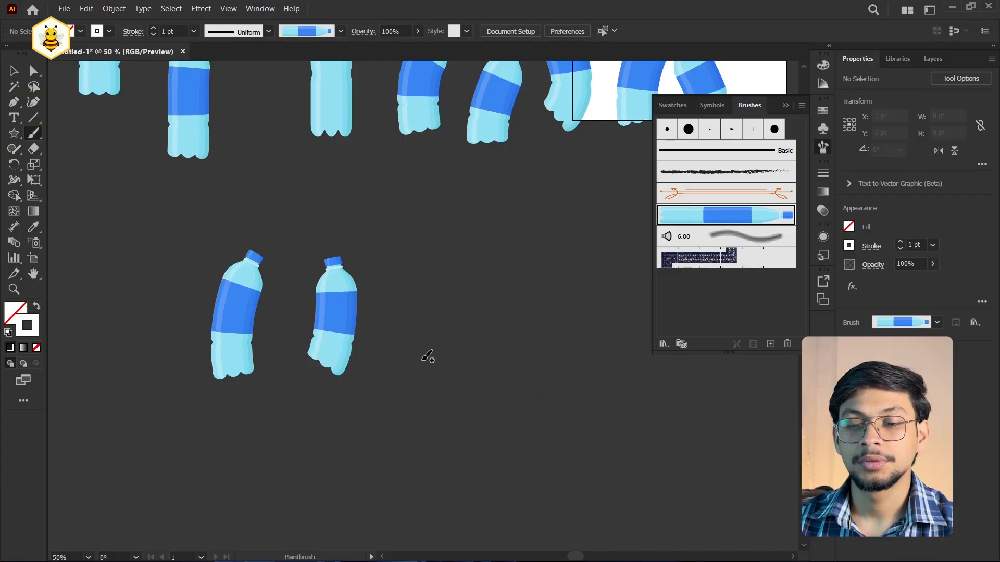
# Extend the second row with five more upright bottles, increasingly tall toward the right, undoing any stray stroke.
pyautogui.moveTo(427, 355); pyautogui.dragTo(420, 250)
pyautogui.moveTo(510, 238)
pyautogui.mouseDown()
pyautogui.moveTo(539, 361)
pyautogui.moveTo(534, 232)
pyautogui.mouseUp()
pyautogui.hotkey('ctrl', 'z')
pyautogui.moveTo(648, 355)
pyautogui.mouseDown()
pyautogui.moveTo(488, 361)
pyautogui.moveTo(486, 194)
pyautogui.mouseUp()
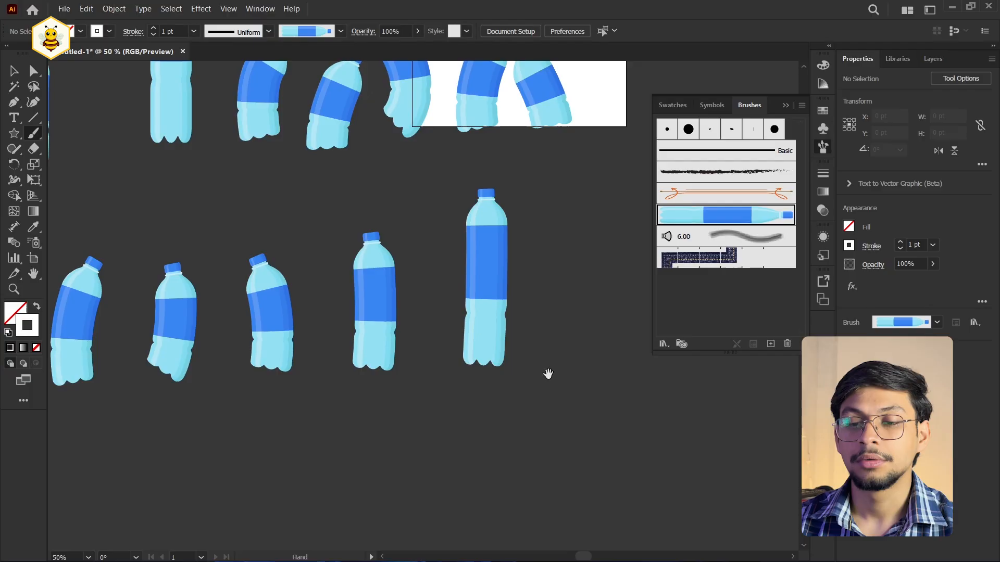
pyautogui.moveTo(548, 373); pyautogui.dragTo(343, 365)
pyautogui.moveTo(446, 351); pyautogui.dragTo(444, 125)
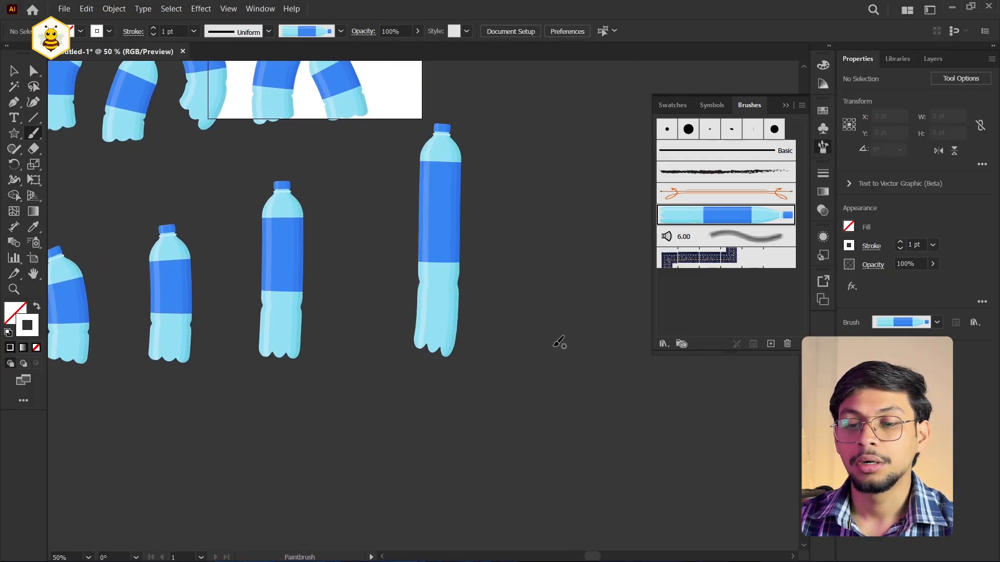
pyautogui.moveTo(558, 342); pyautogui.dragTo(569, 123)
pyautogui.scroll(-2, 453, 242)
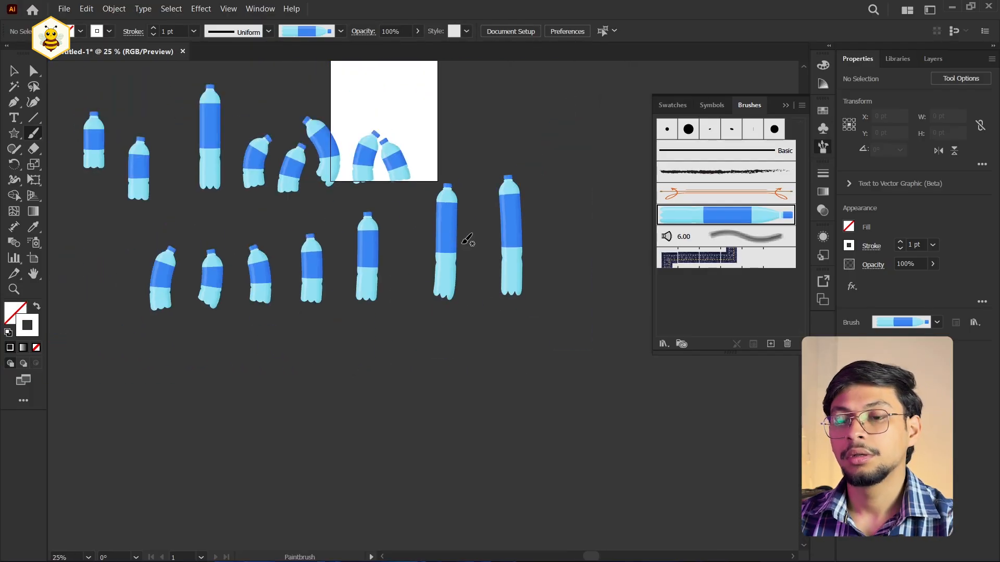
# Widen the last bottle in the second row by trying a 3 pt stroke weight and settling on 2 pt.
pyautogui.press('v')
pyautogui.click(506, 235)
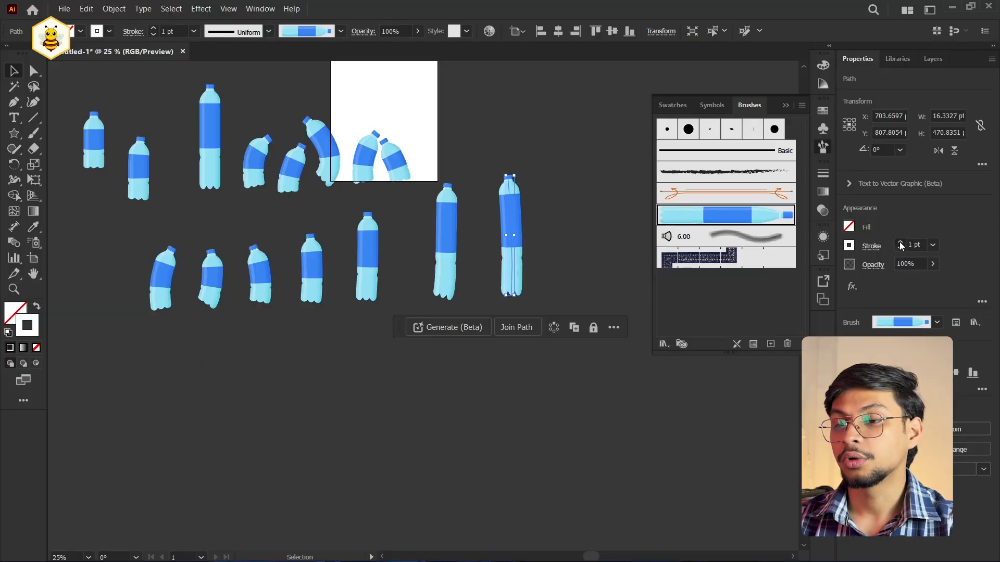
pyautogui.moveTo(900, 243); pyautogui.dragTo(901, 249)
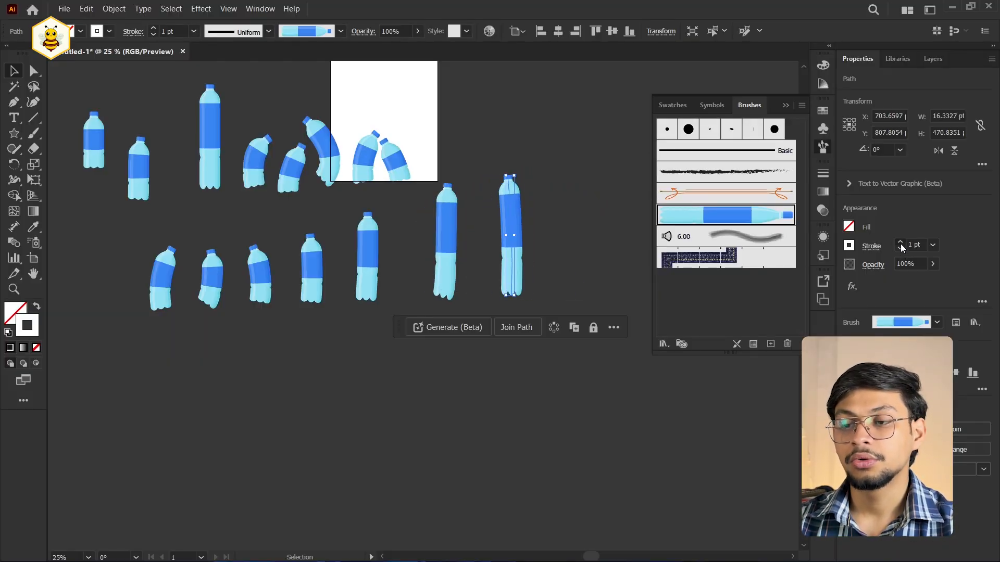
pyautogui.click(900, 244)
pyautogui.click(901, 243)
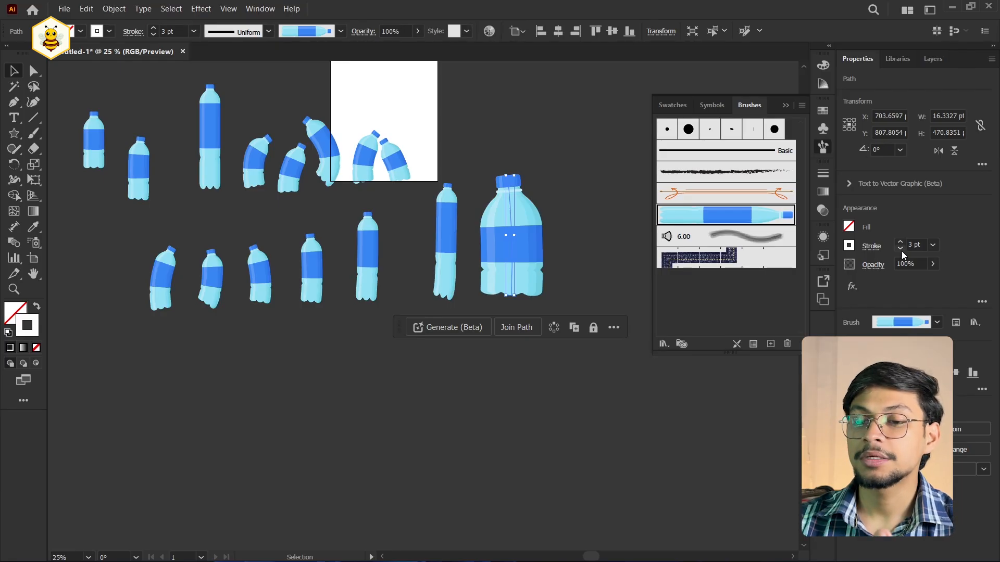
pyautogui.click(901, 249)
pyautogui.click(536, 127)
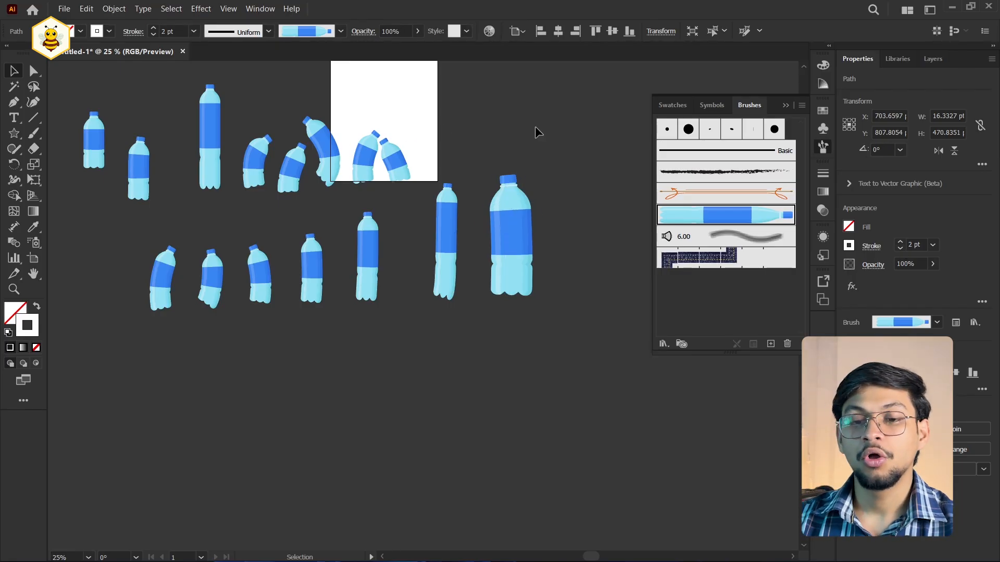
# Examine how the bottle's parts stretch across the different strokes in both rows.
pyautogui.moveTo(274, 229); pyautogui.dragTo(311, 315)
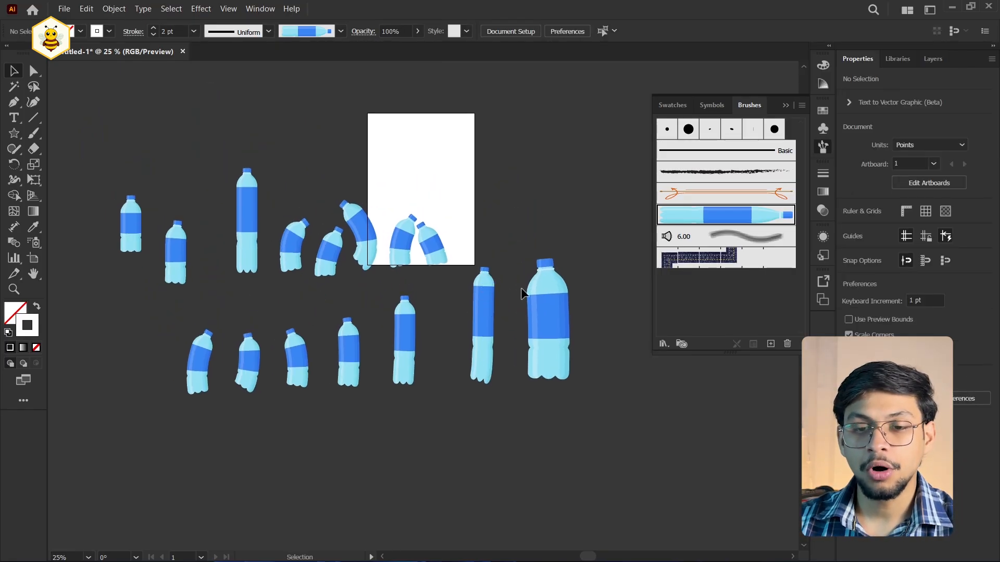
pyautogui.scroll(3, 376, 279)
pyautogui.scroll(-3, 378, 279)
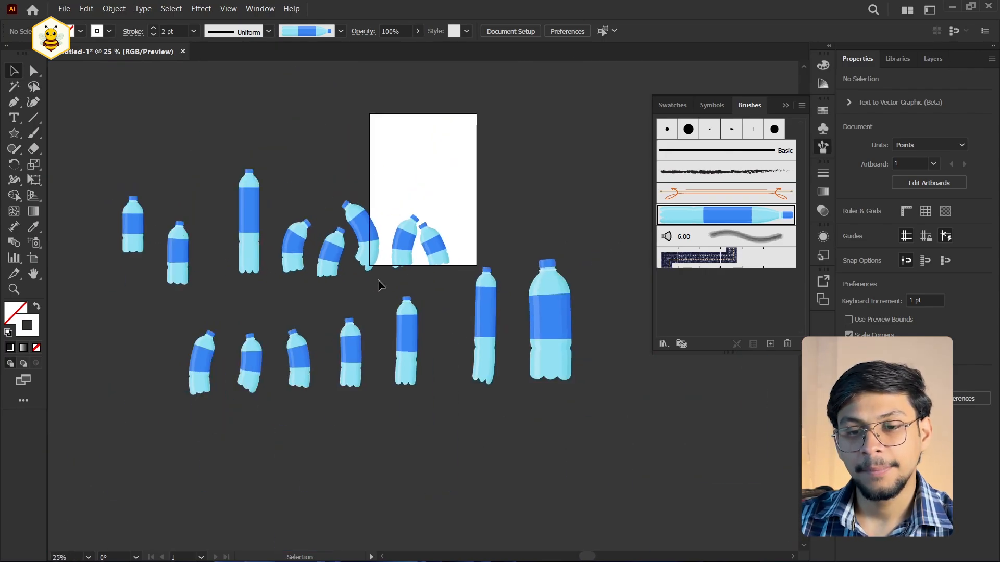
pyautogui.scroll(3, 377, 279)
pyautogui.hscroll(5, 279, 245)
pyautogui.scroll(-2, 453, 209)
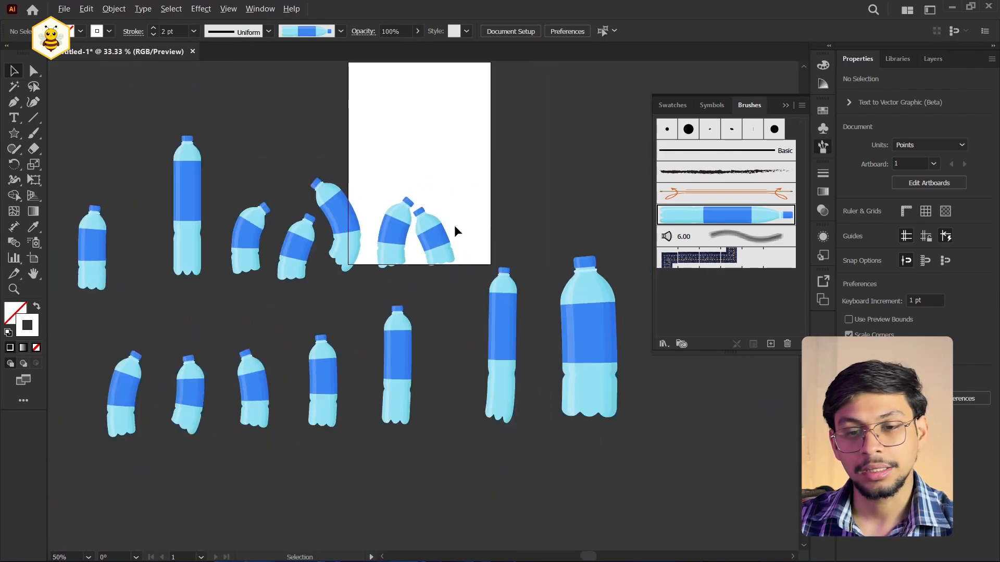
pyautogui.scroll(3, 434, 227)
pyautogui.scroll(-3, 435, 227)
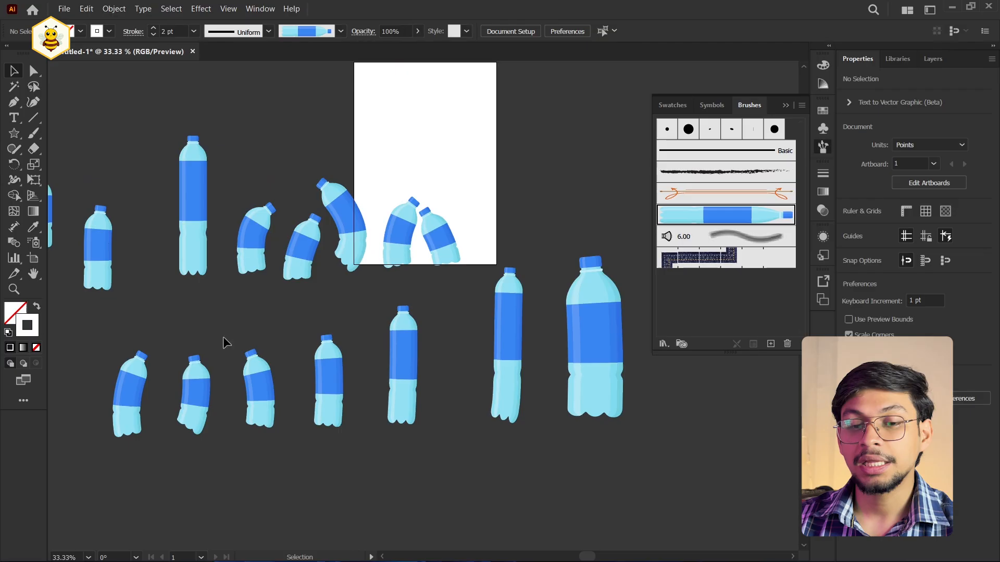
# Delete the second row of bottles and all the remaining ones, including the original, keeping the bottle brush in the library.
pyautogui.moveTo(119, 338); pyautogui.dragTo(774, 475)
pyautogui.press('Delete')
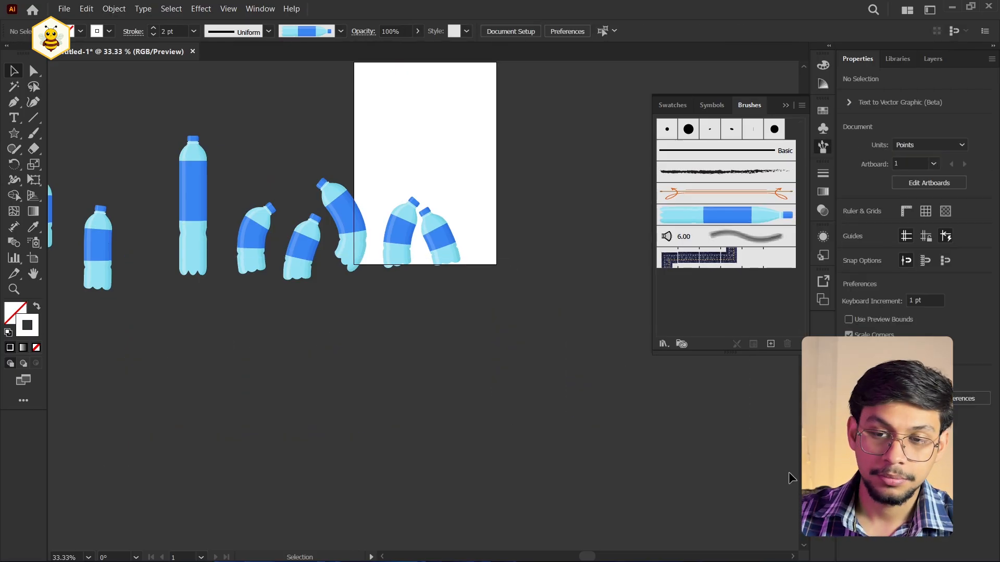
pyautogui.moveTo(313, 351); pyautogui.dragTo(392, 402)
pyautogui.moveTo(547, 315); pyautogui.dragTo(91, 188)
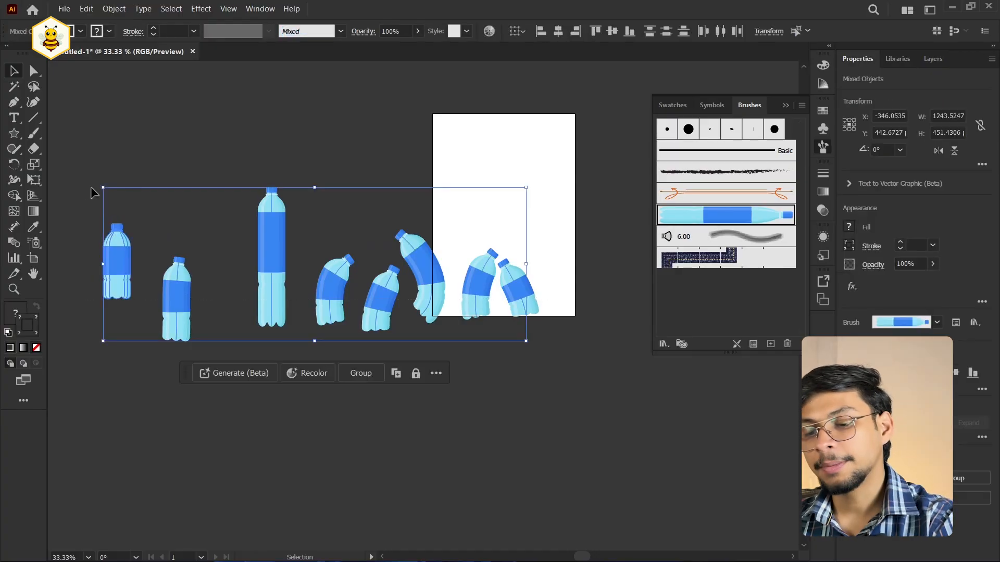
pyautogui.press('Delete')
pyautogui.click(716, 216)
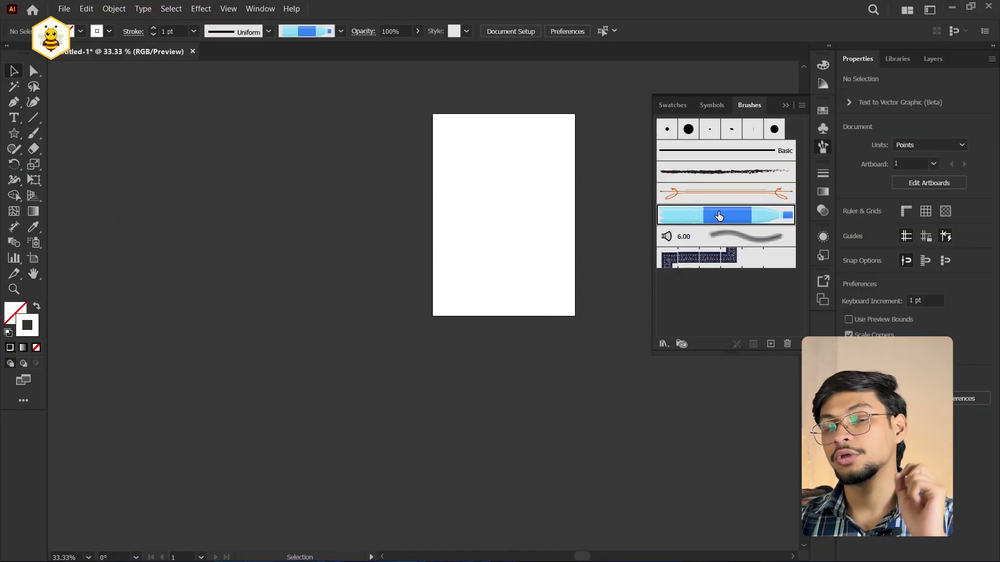